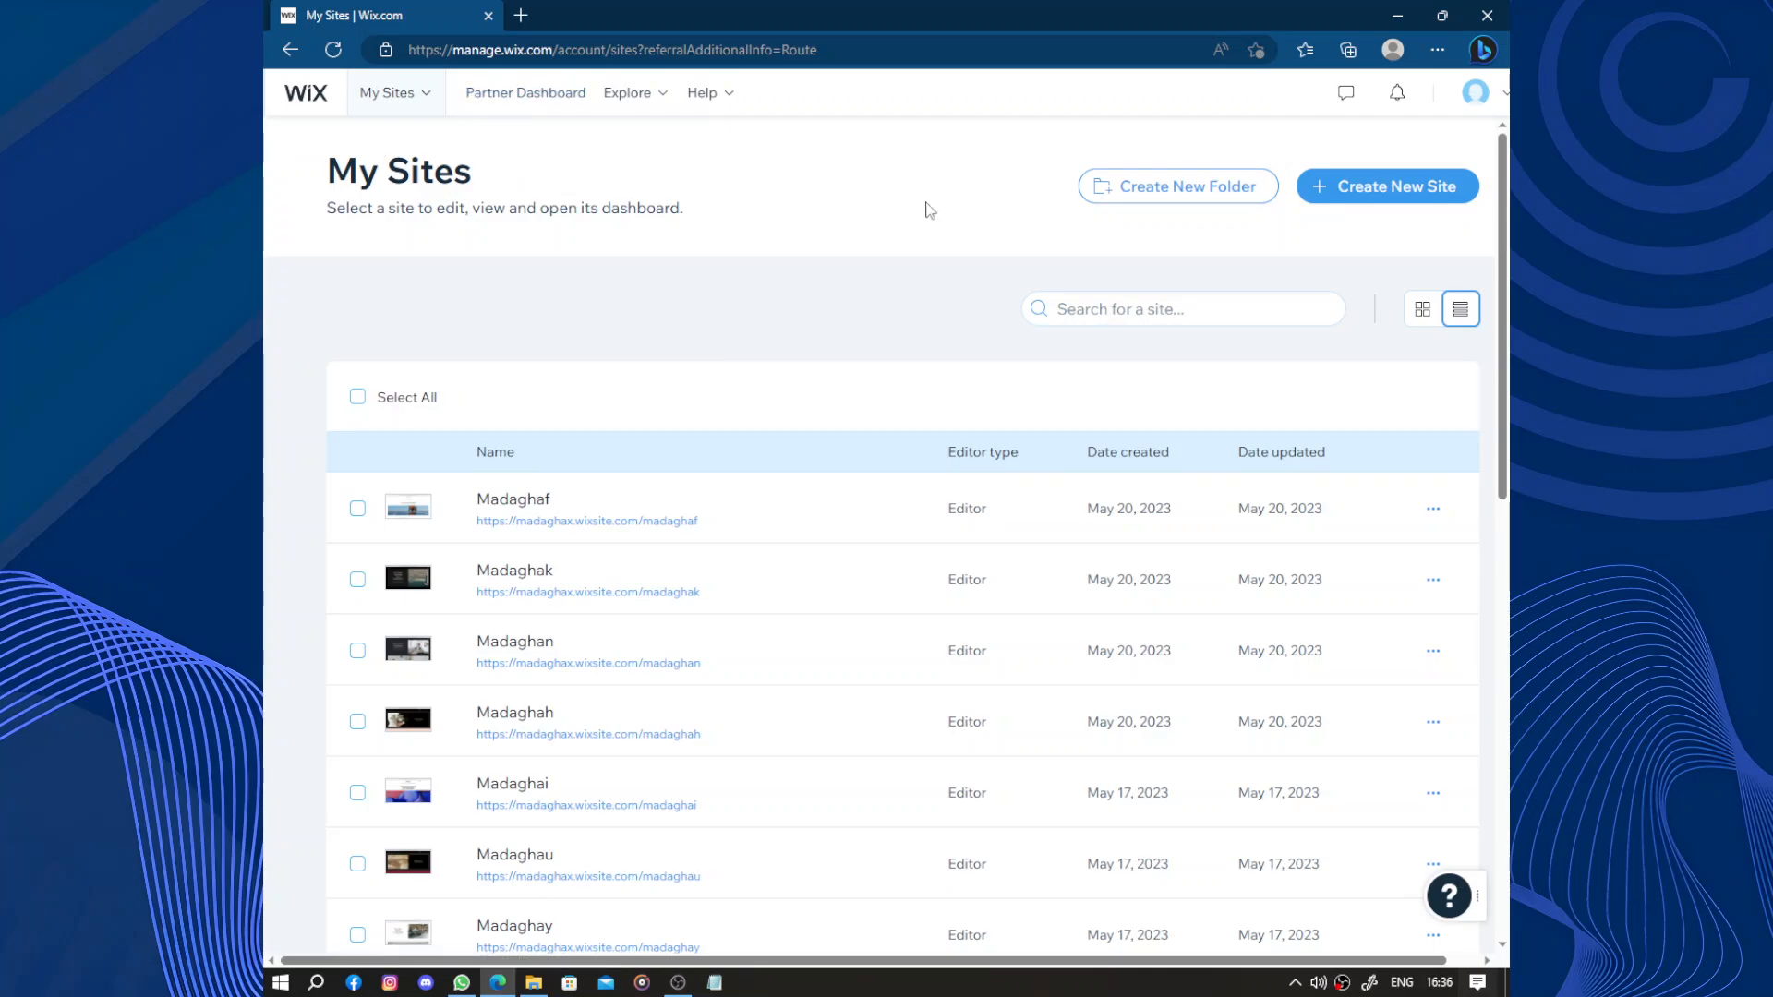
Create a new site and set its website type to Home Remodeling Contractor
click(1372, 184)
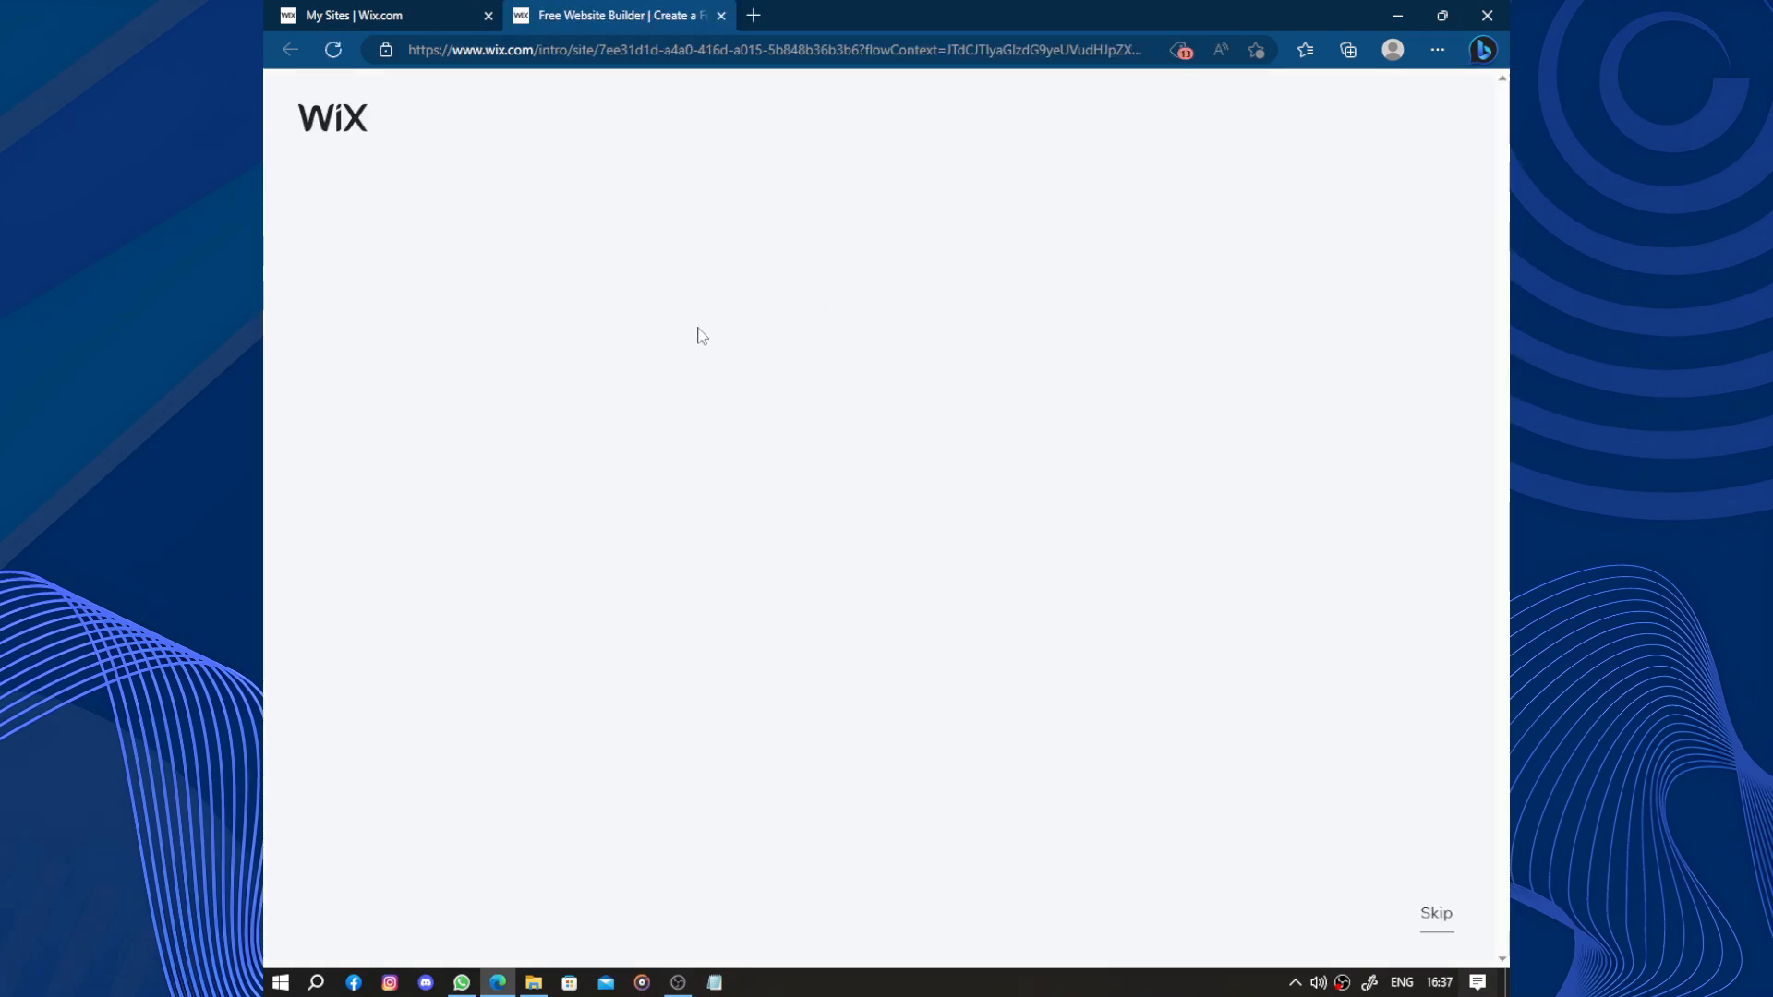
click(831, 324)
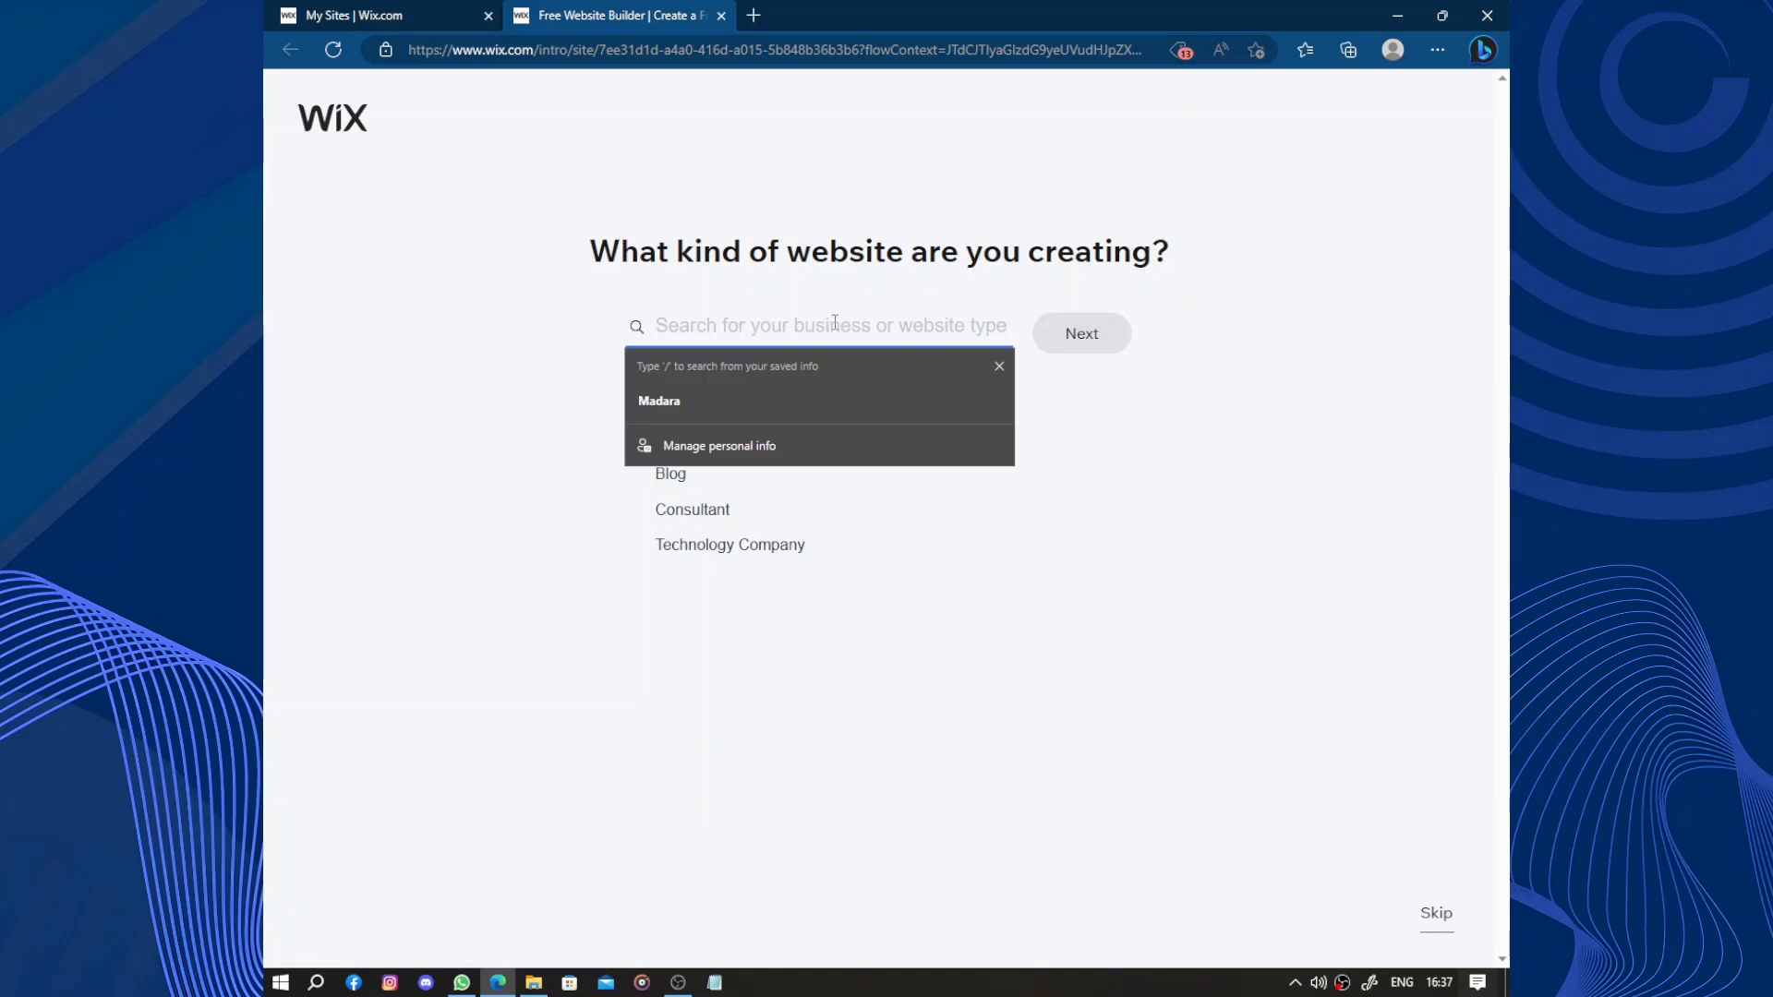
text(Home)
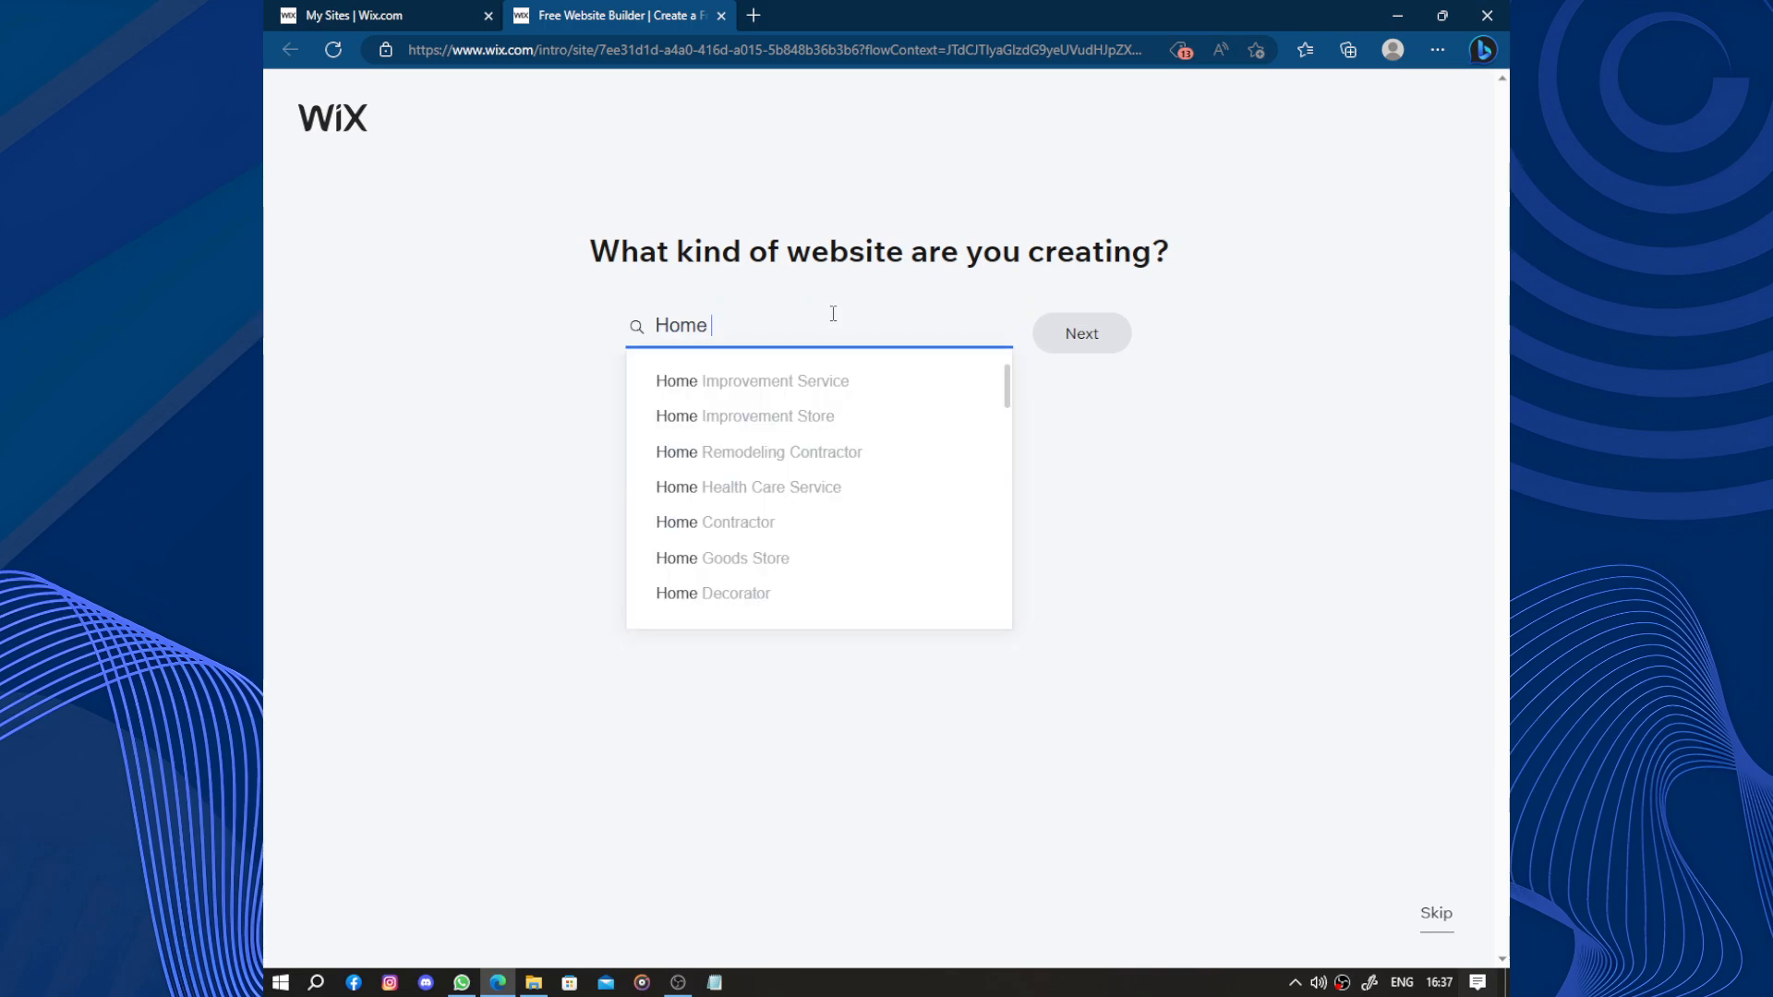
text( re)
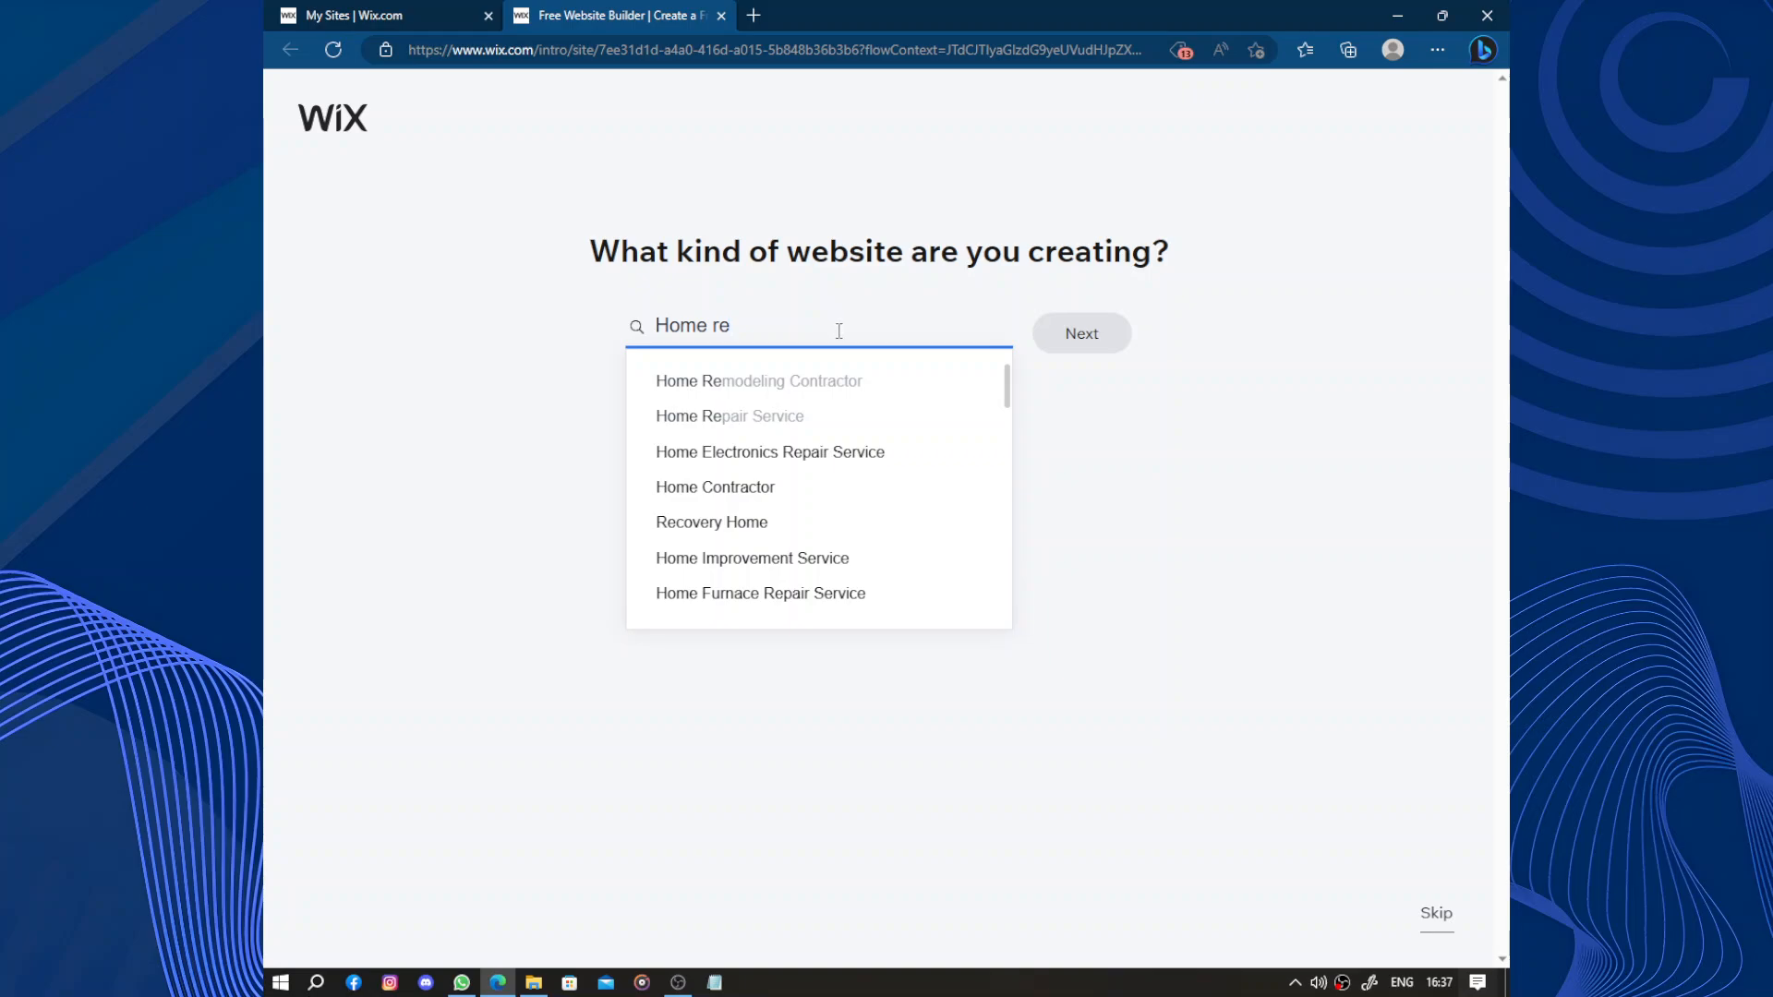
text(m)
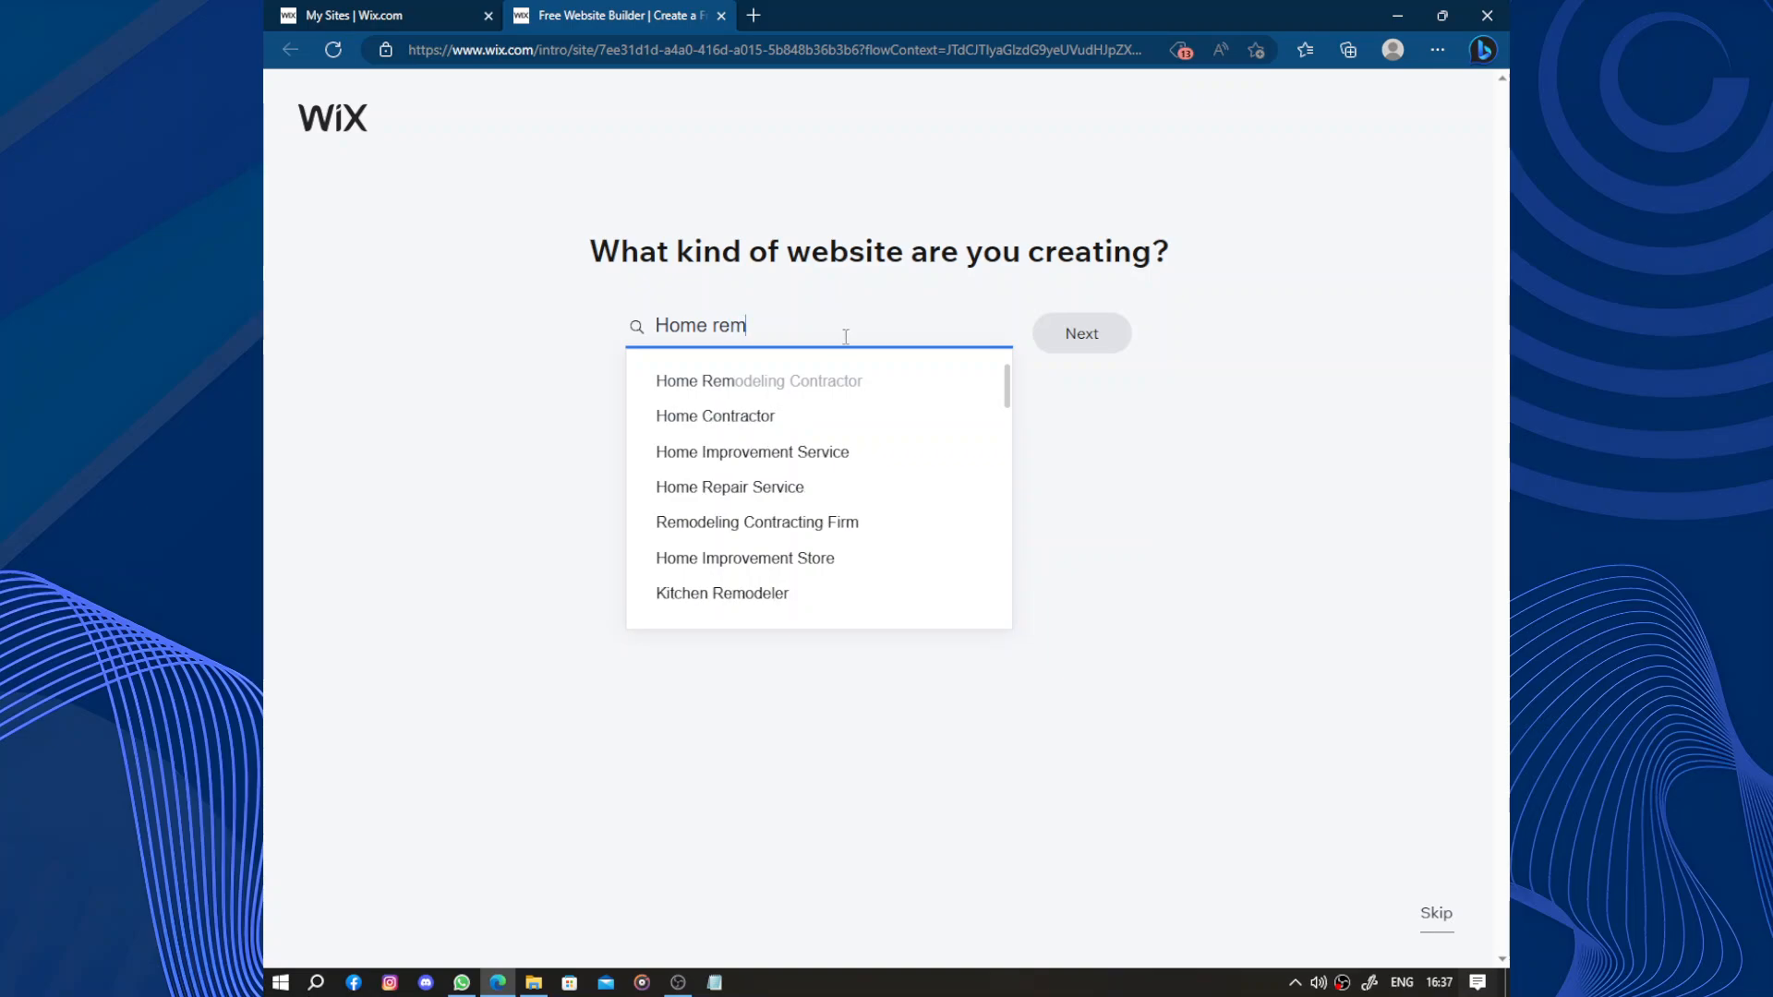
text(d)
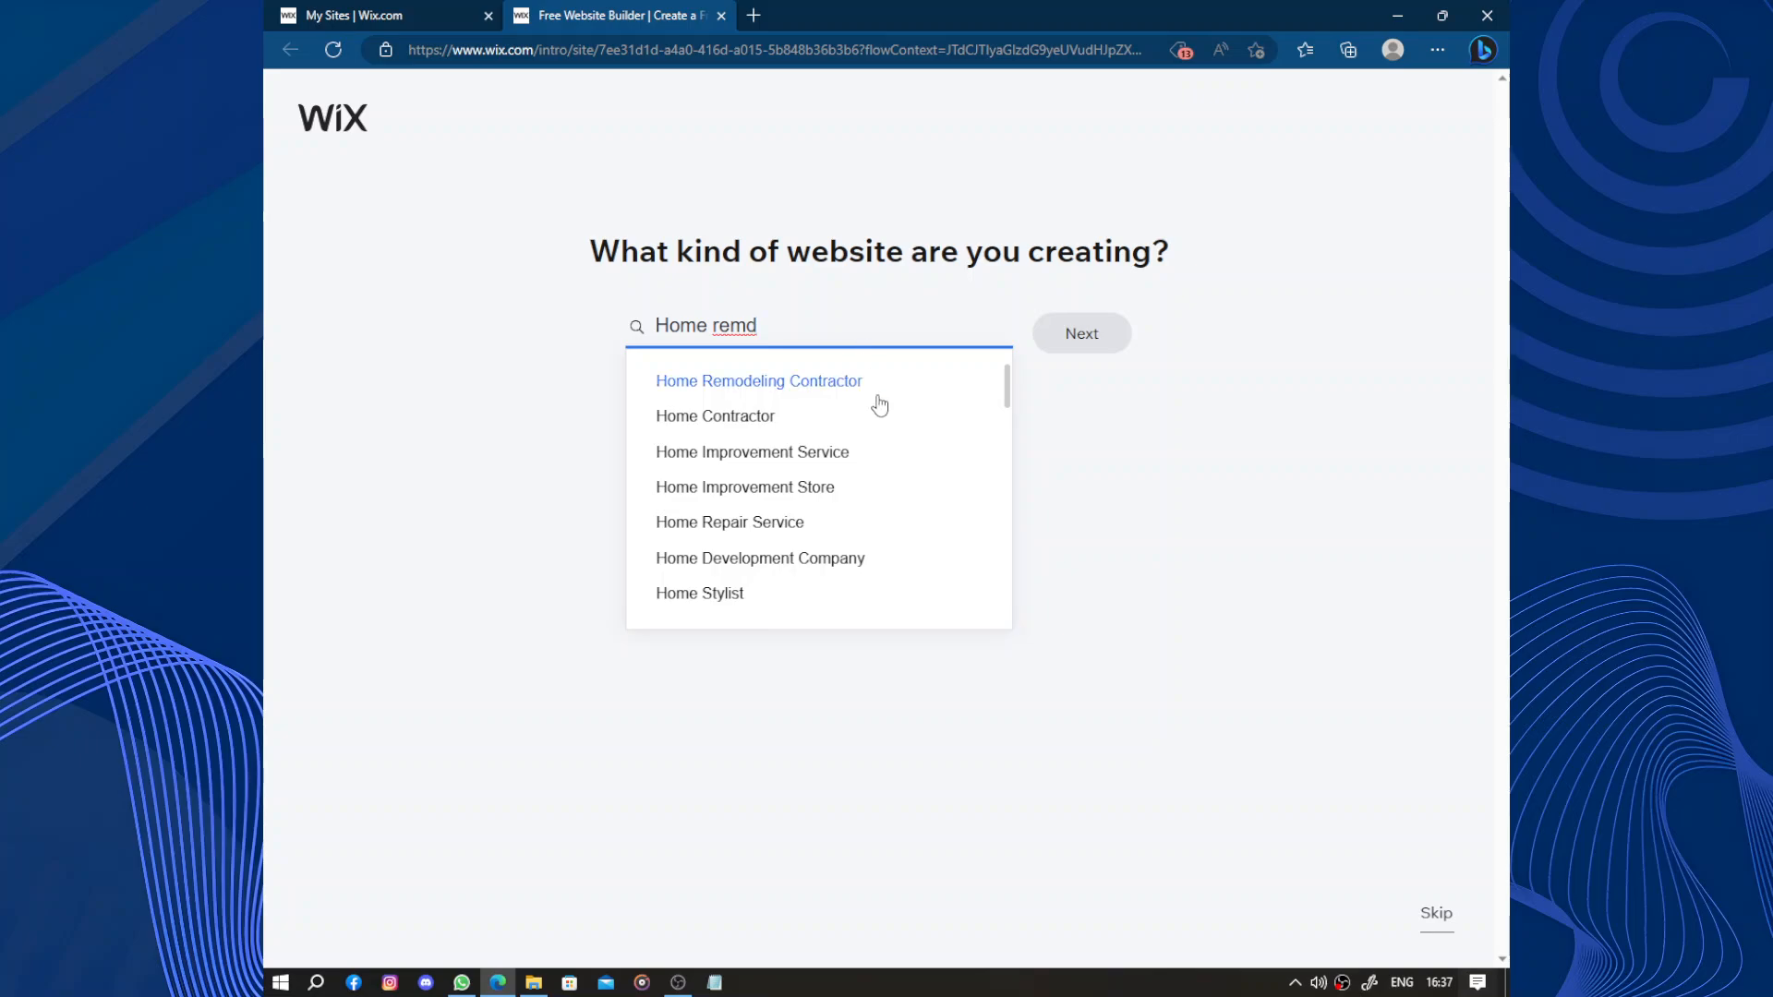
scroll(706, 437, down, 2)
scroll(707, 437, down, 8)
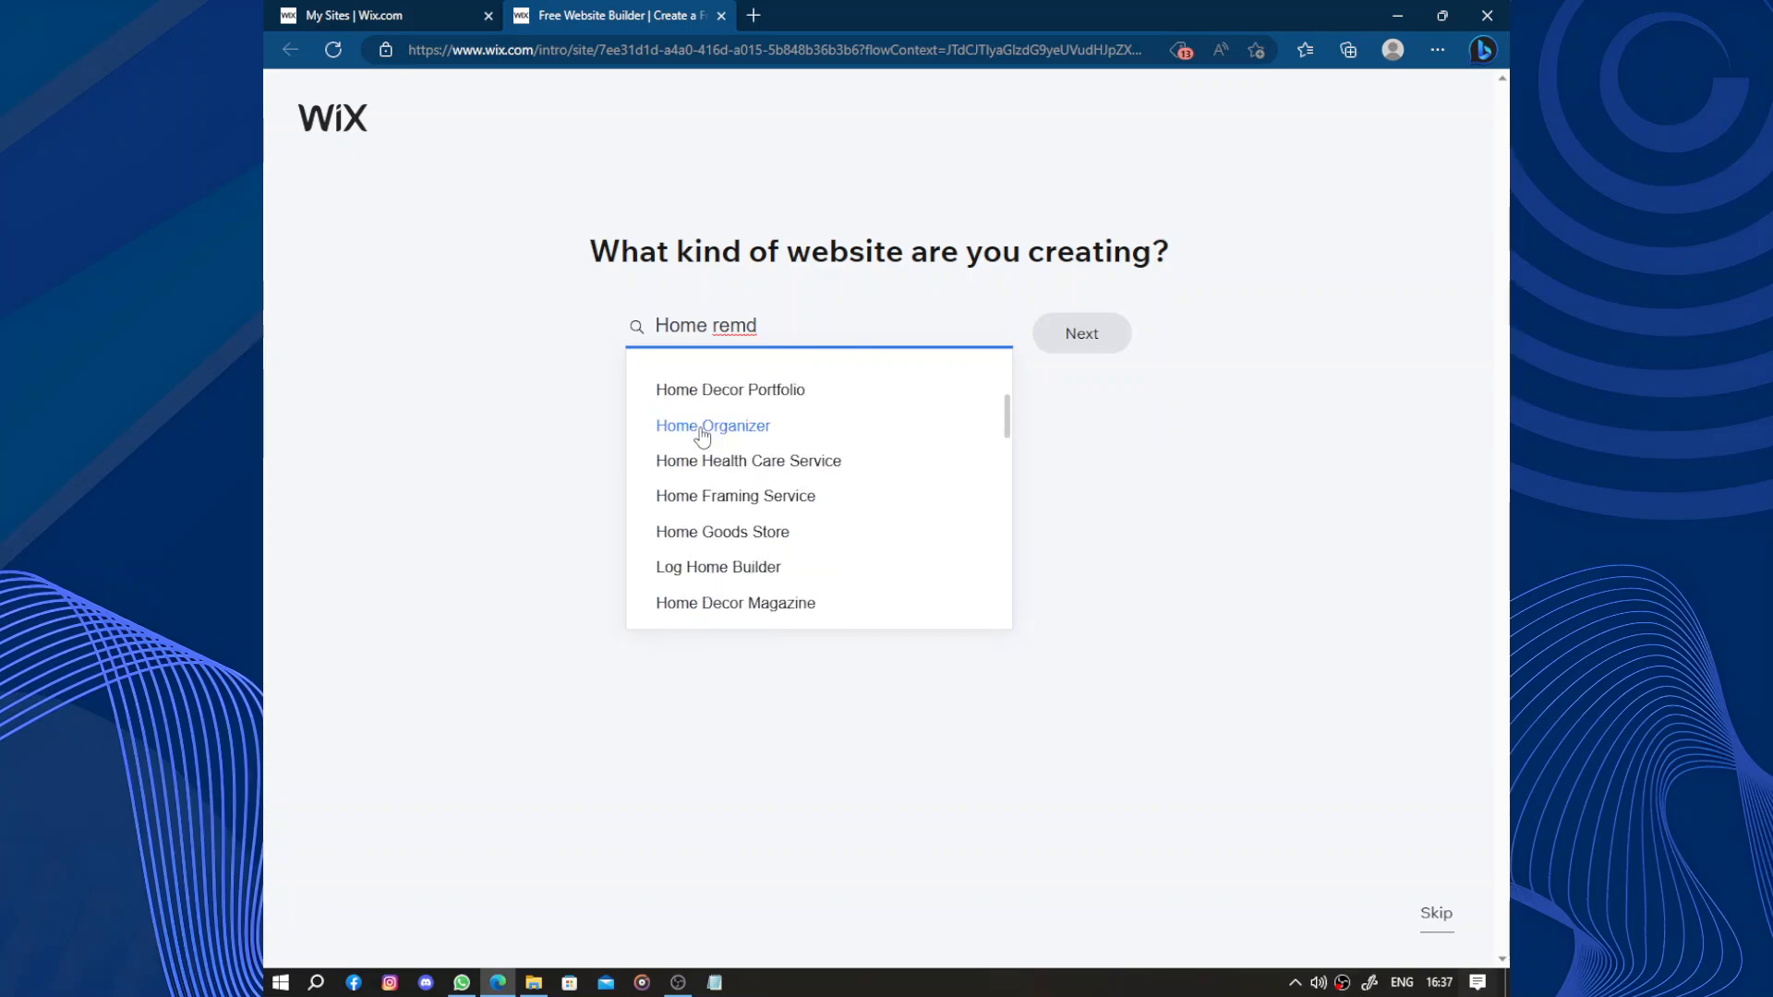
scroll(679, 455, up, 10)
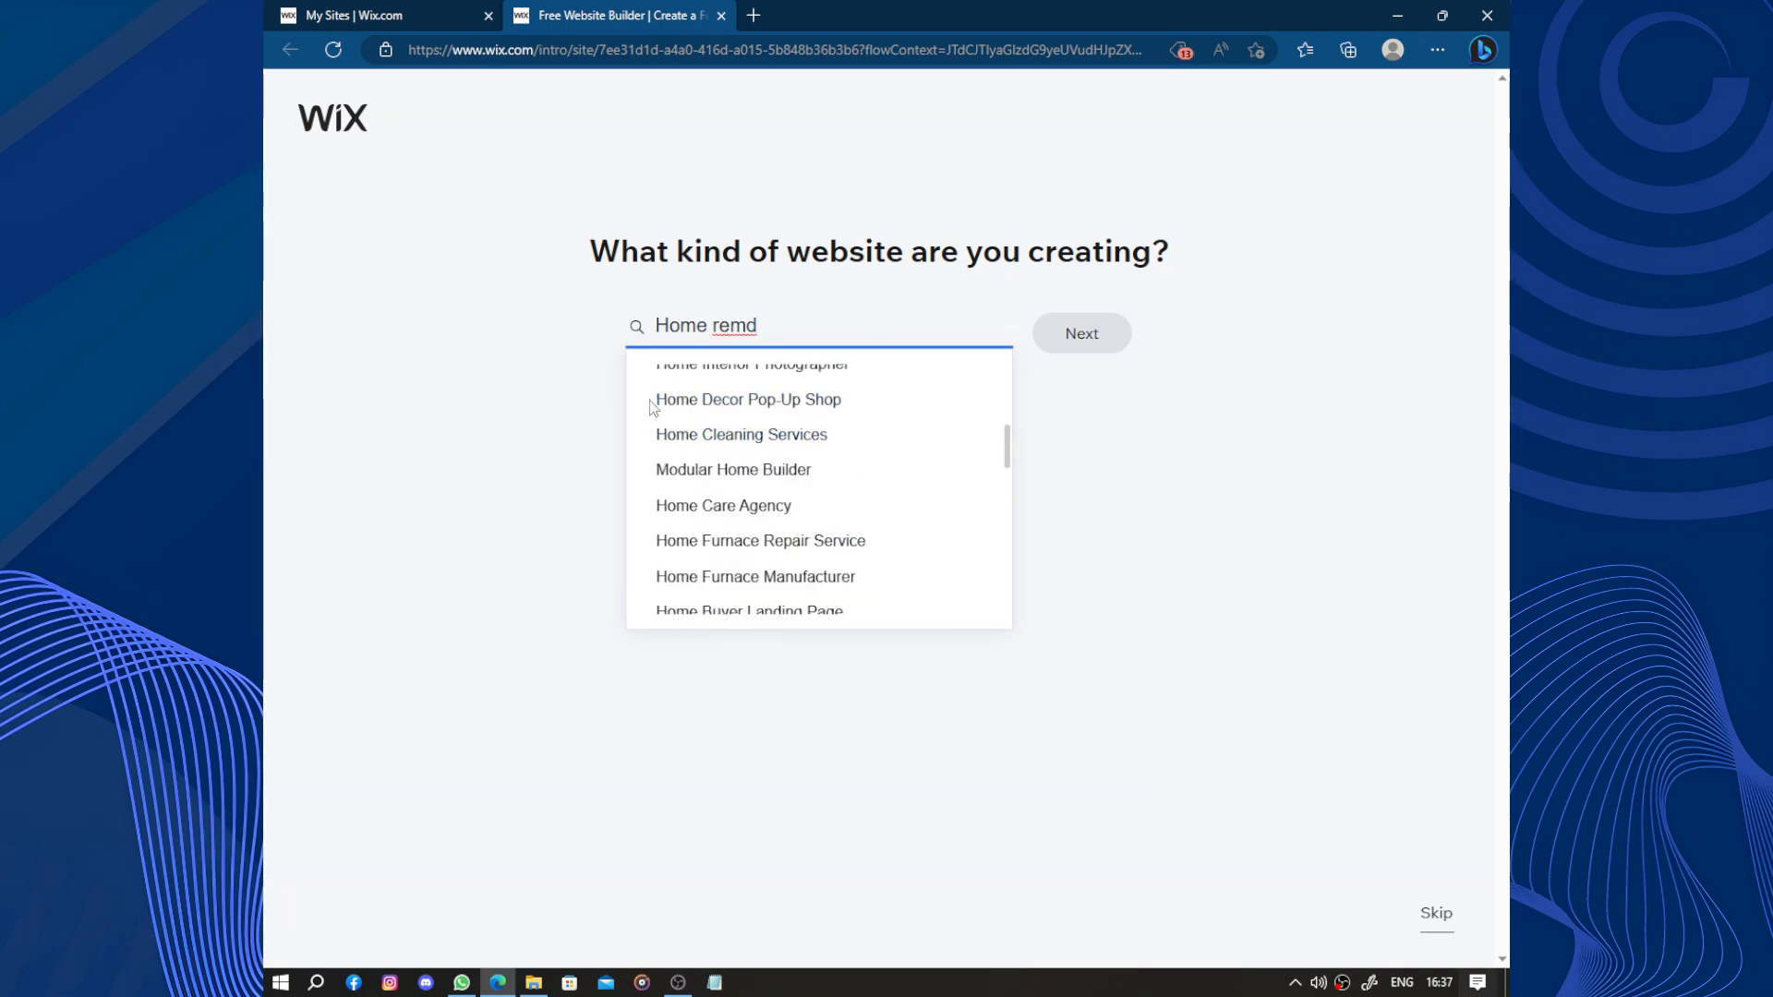
scroll(767, 413, up, 1)
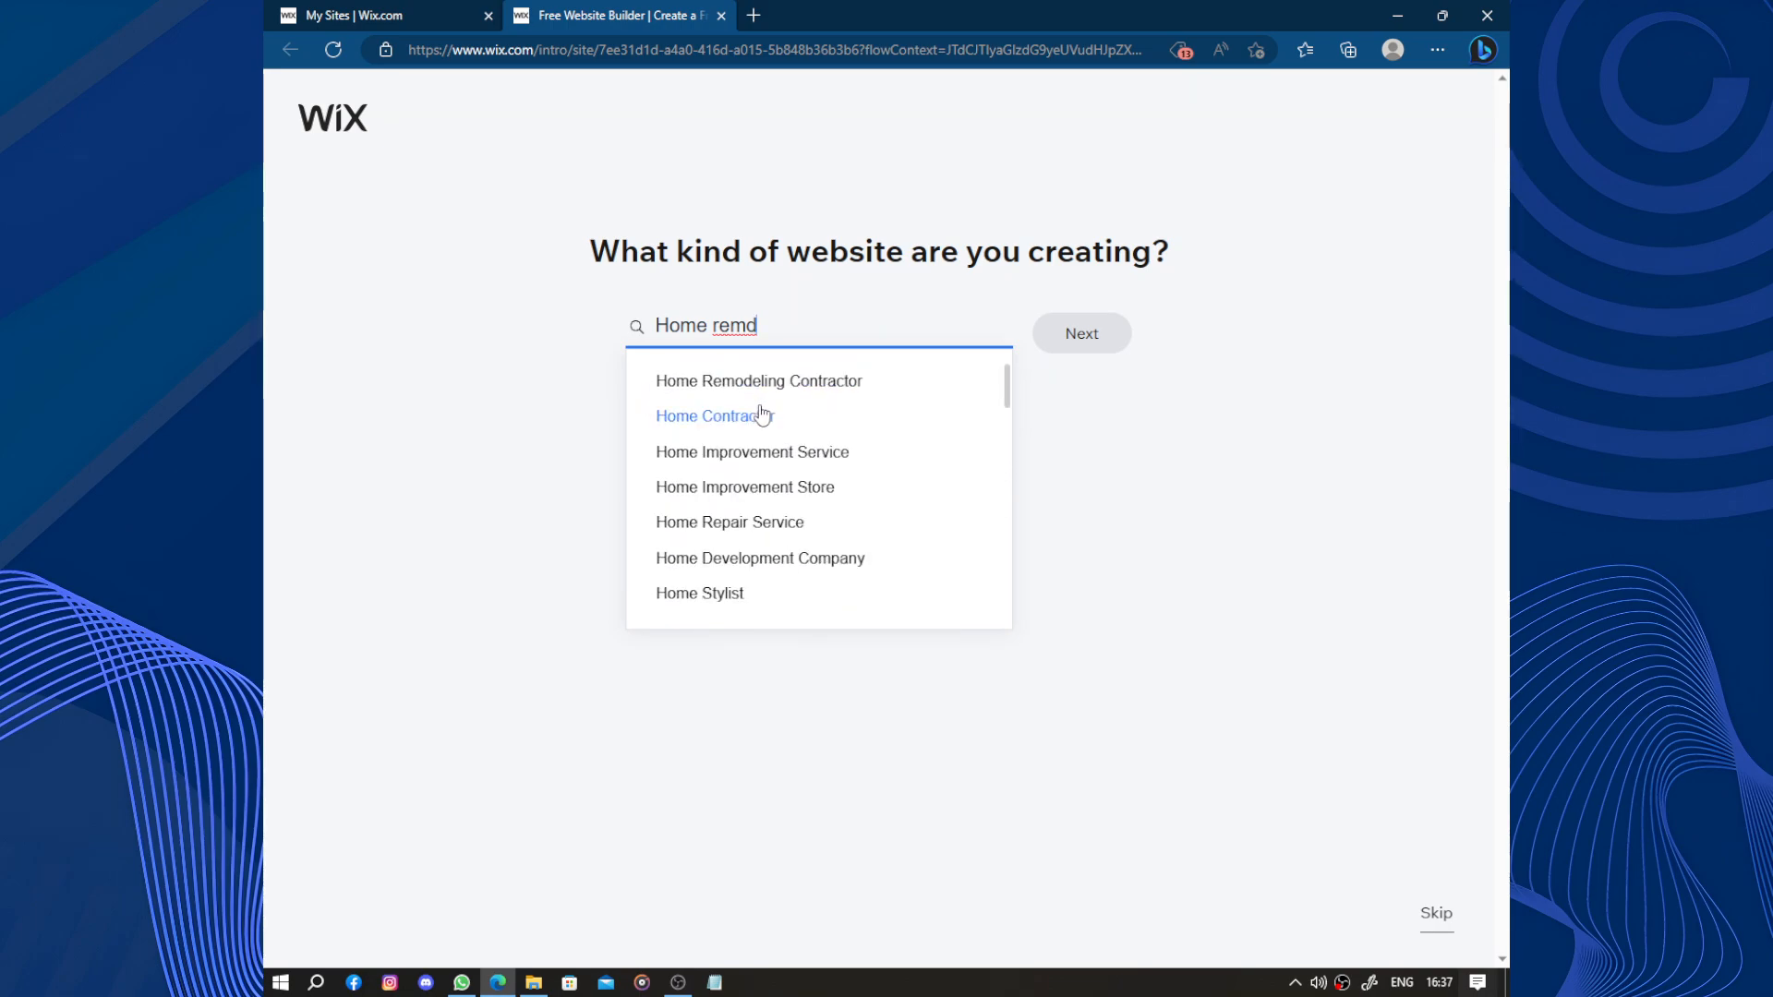
click(819, 384)
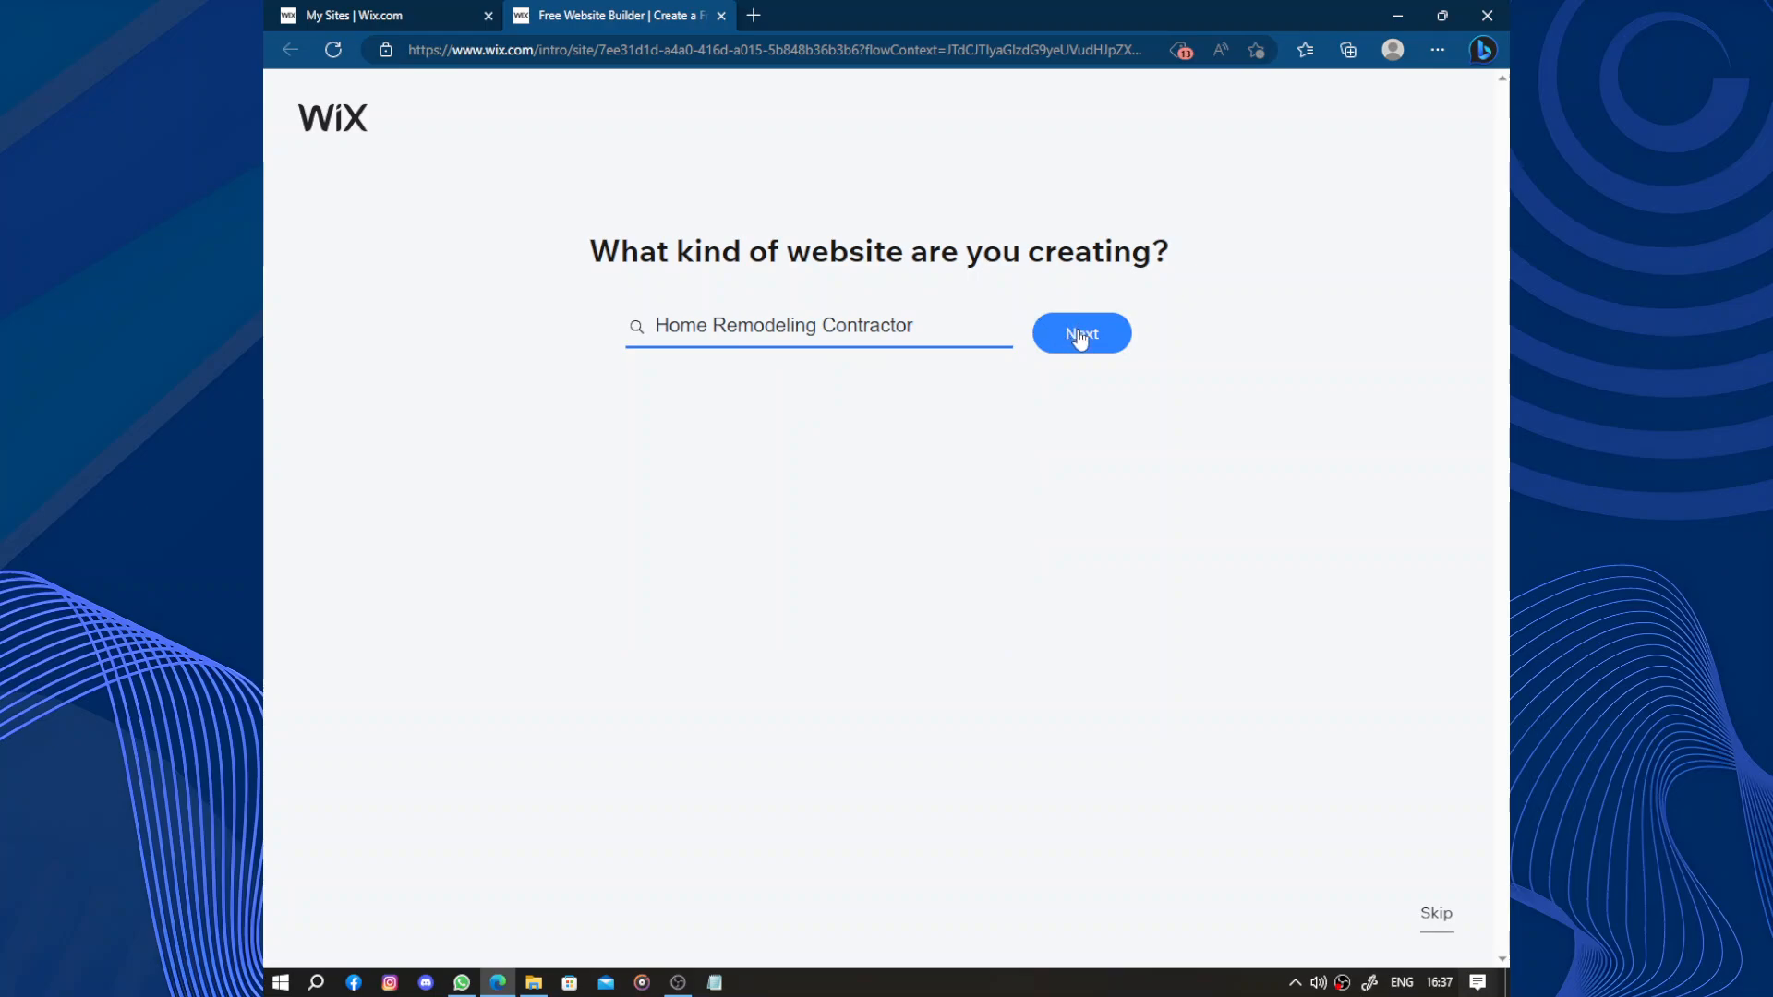
click(1071, 332)
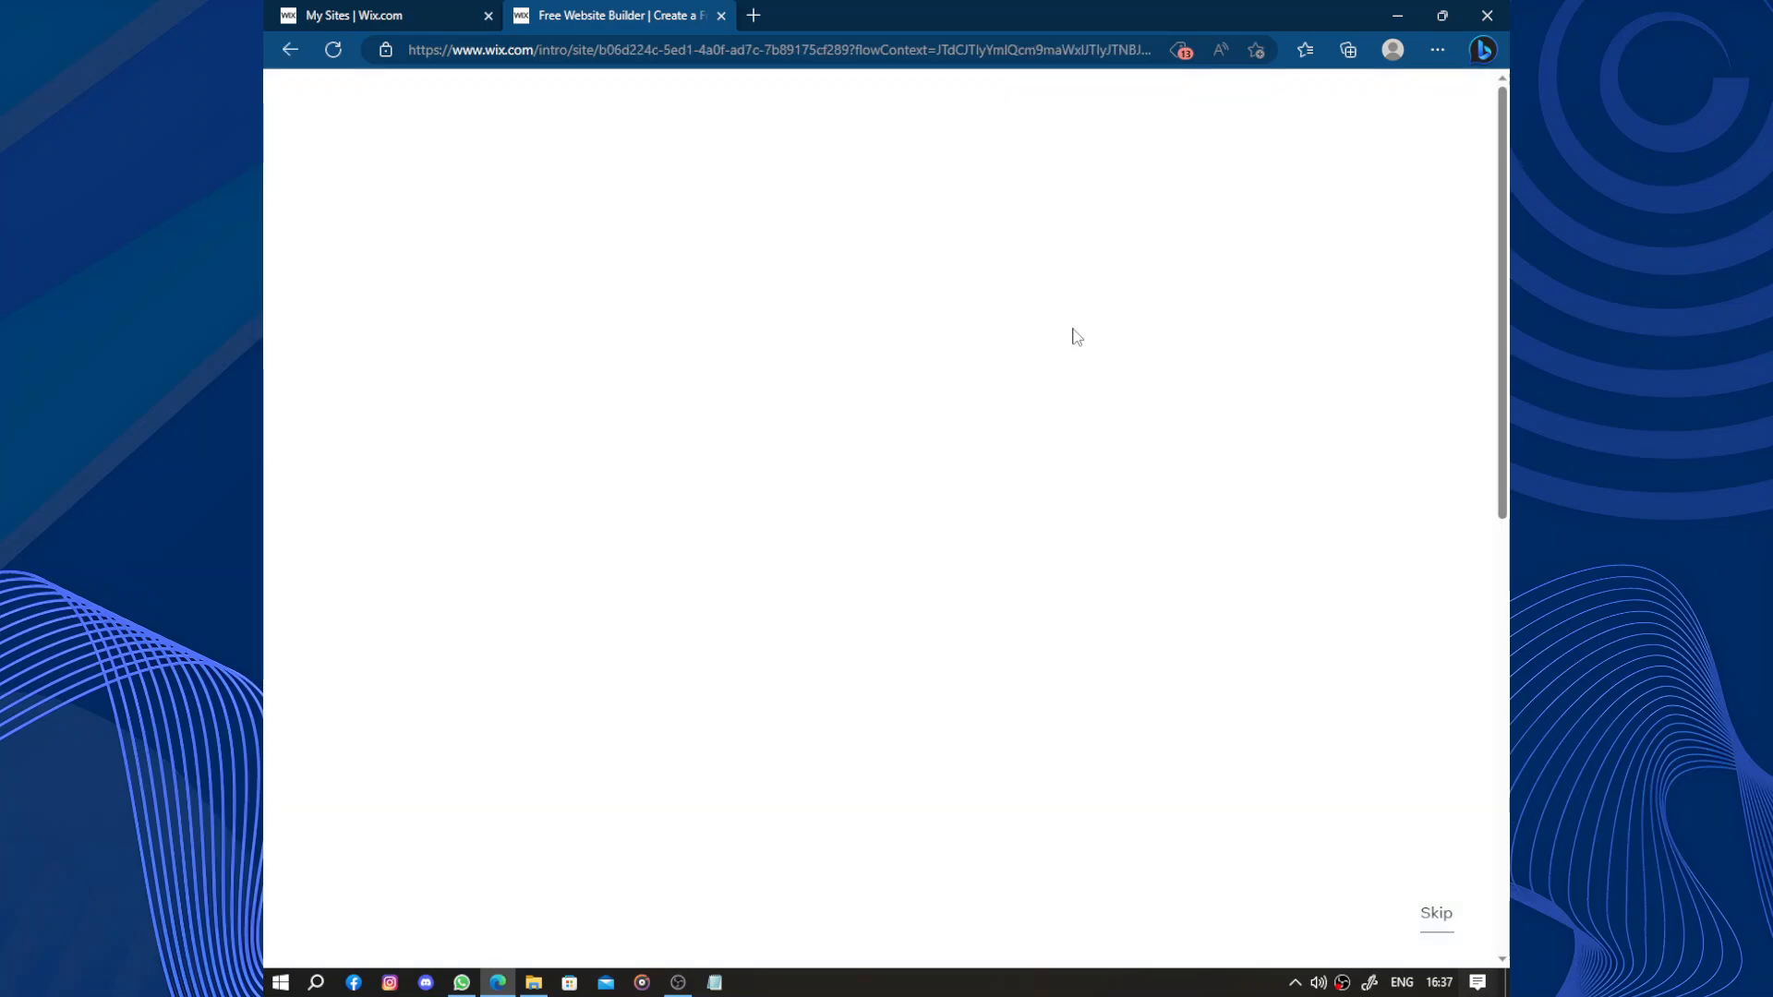
Name the business Madaghab and continue the setup
click(858, 378)
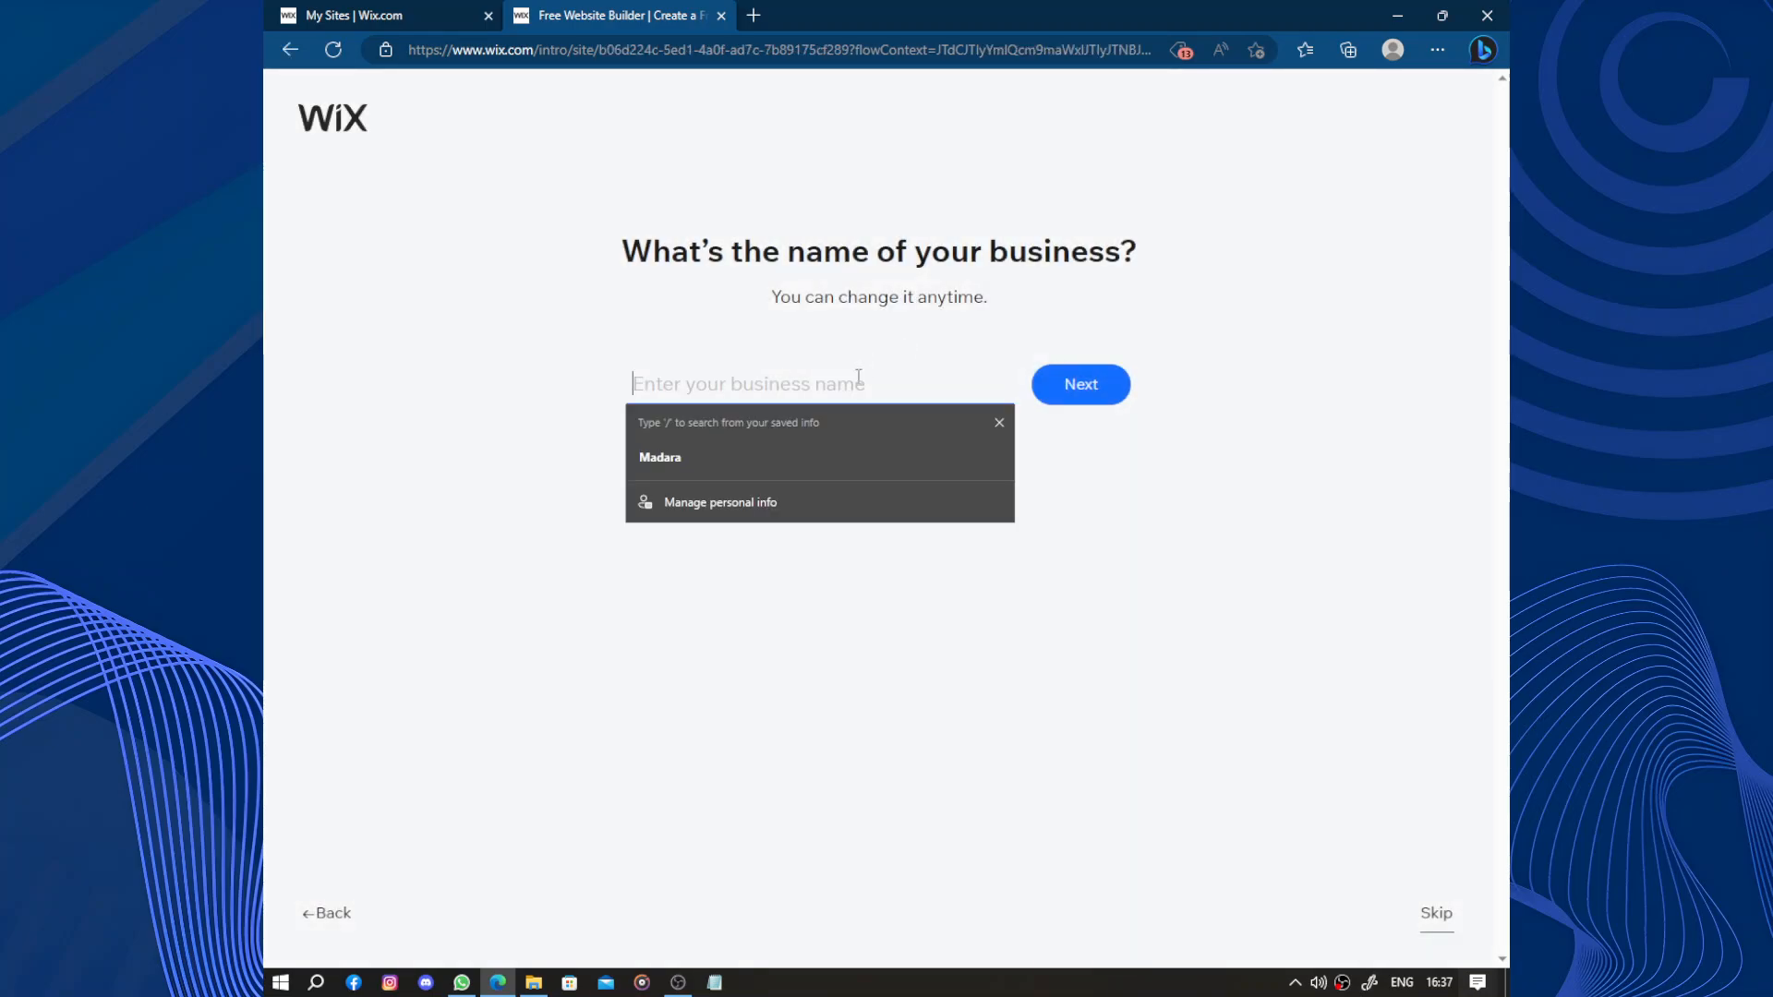
text(M)
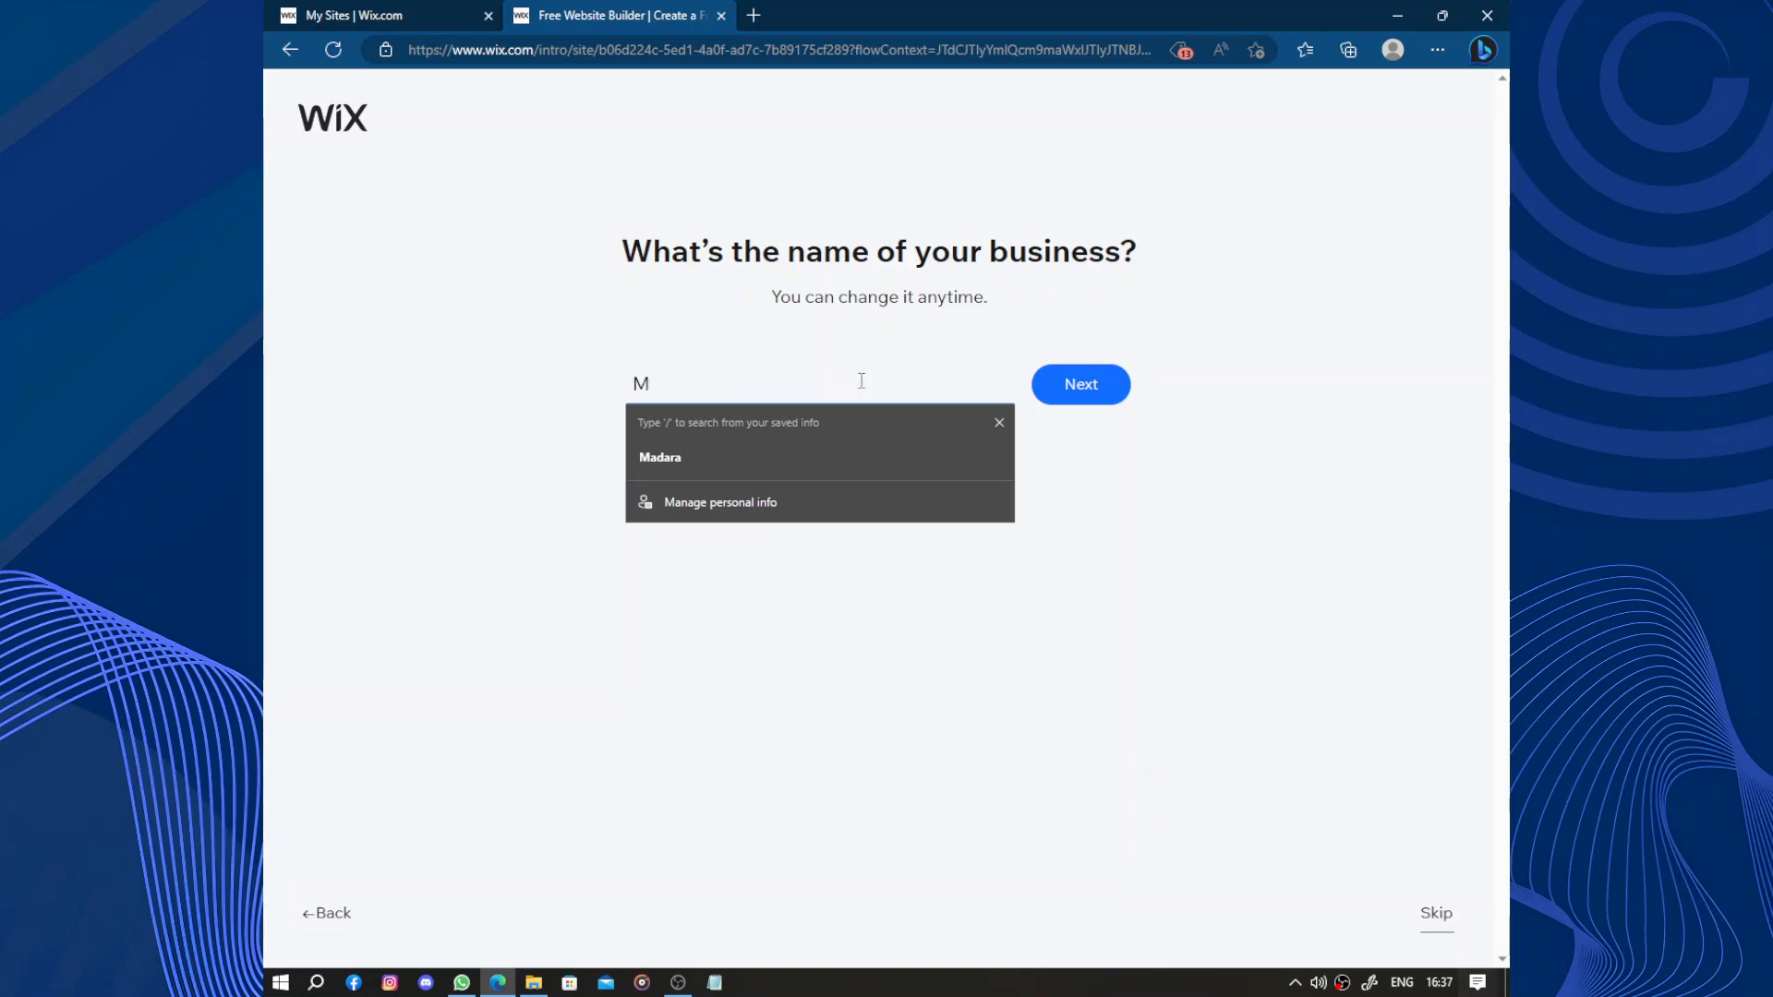
text(adagh)
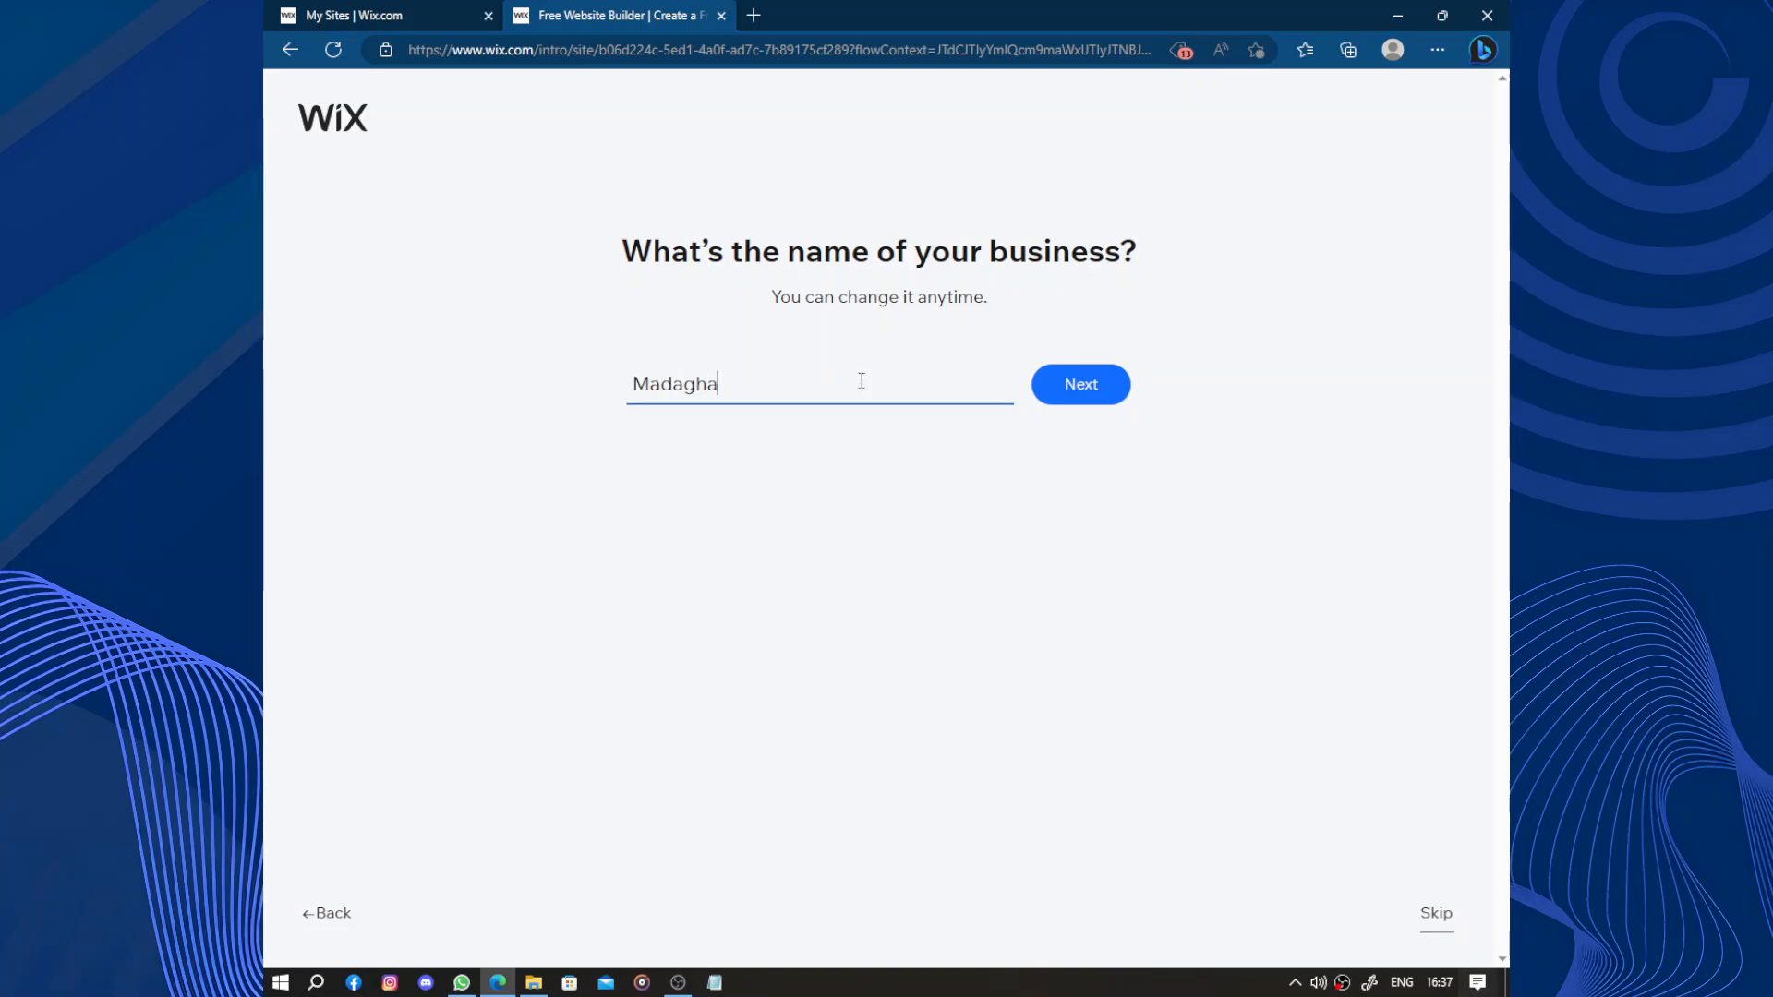
text(ab)
key(Return)
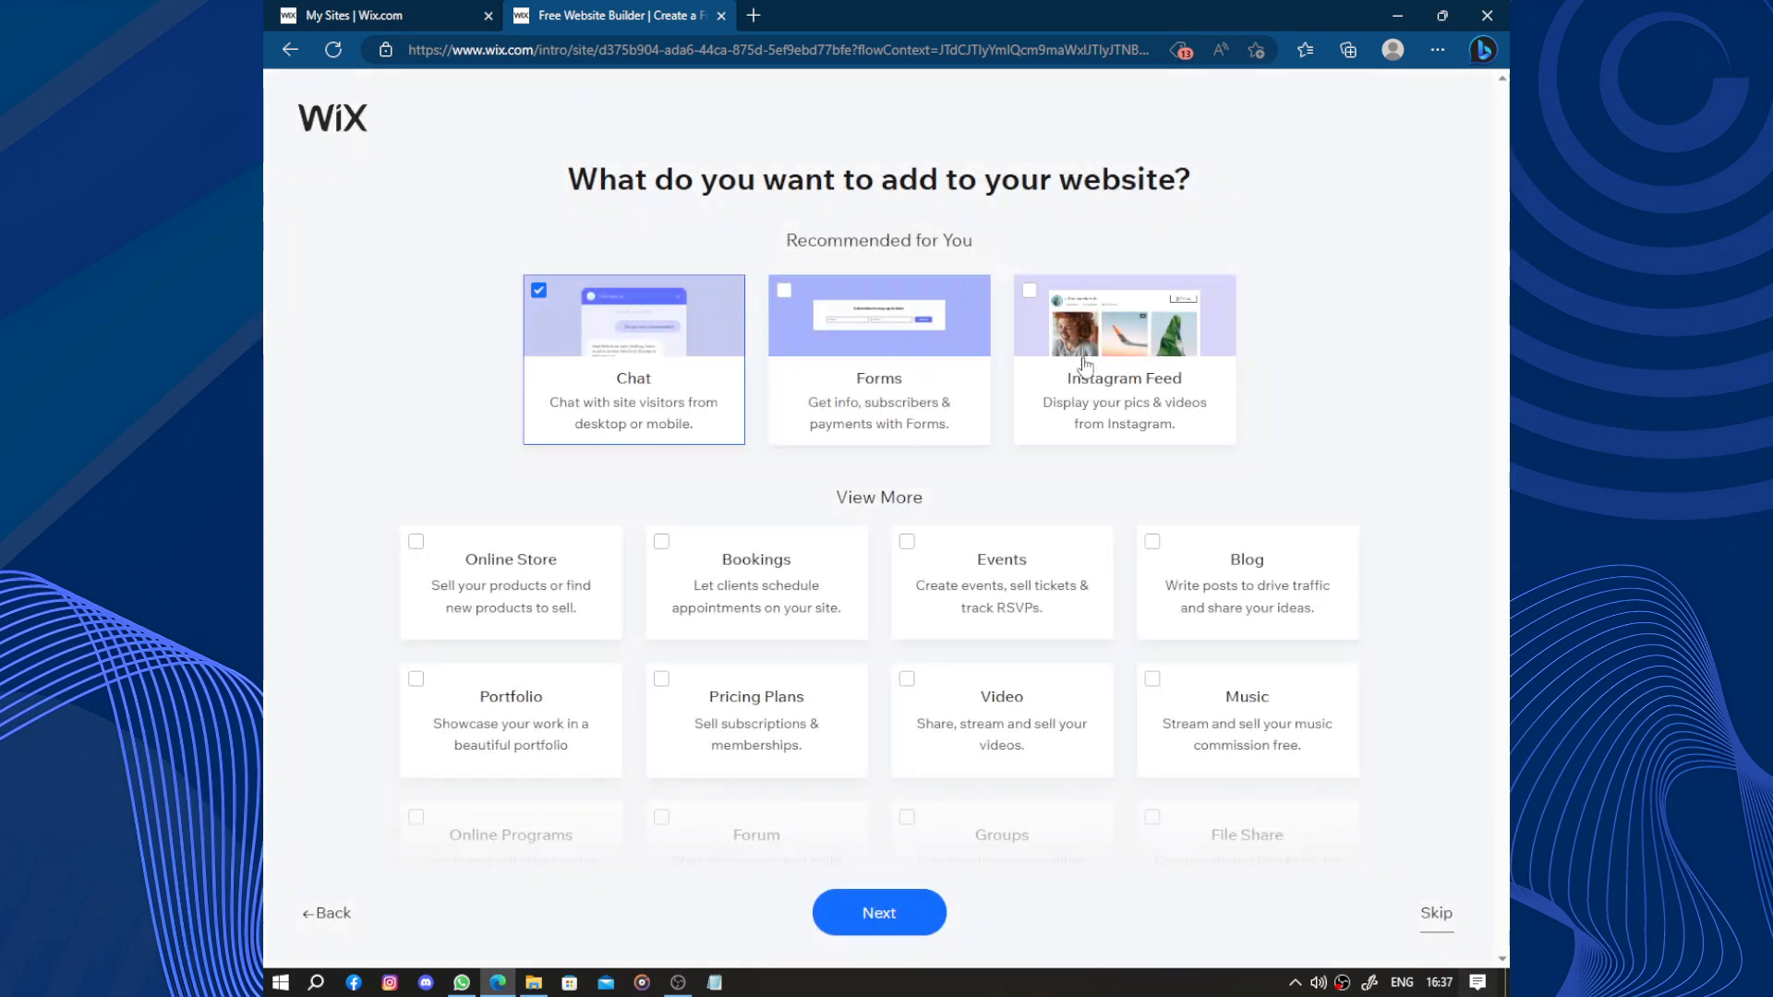
Examine the recommended and additional features that can be added to the website
drag(538, 190, 1204, 174)
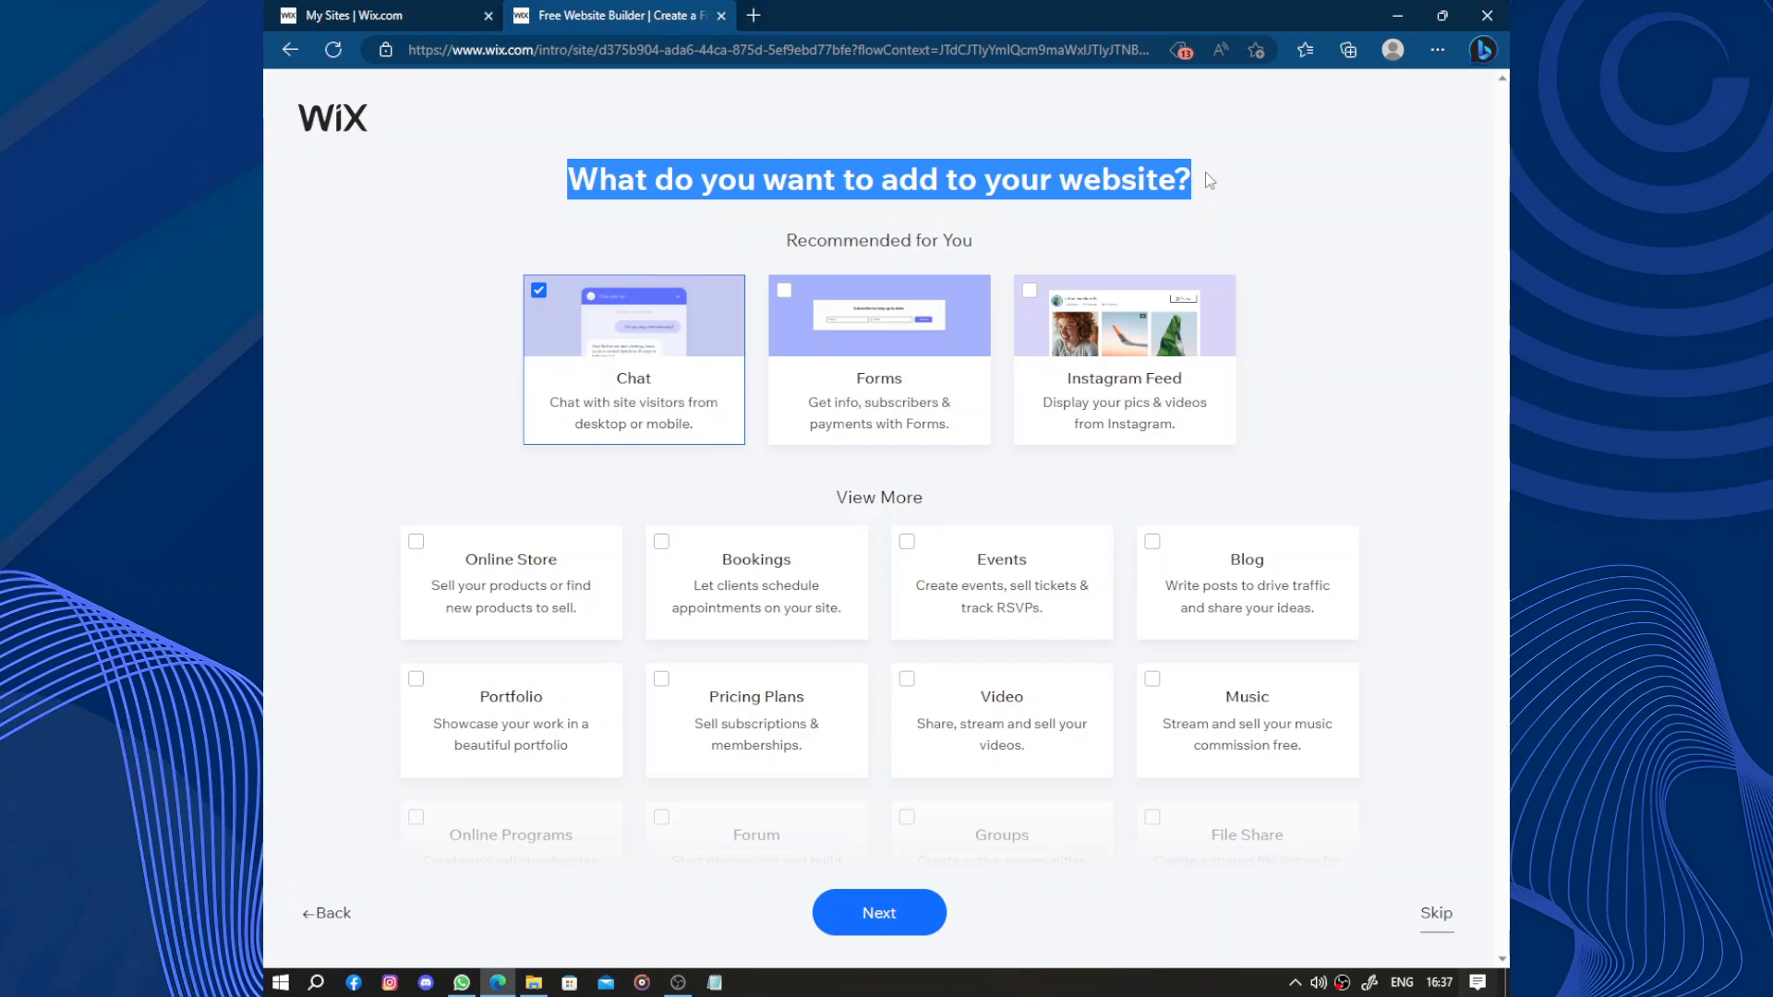
click(1240, 260)
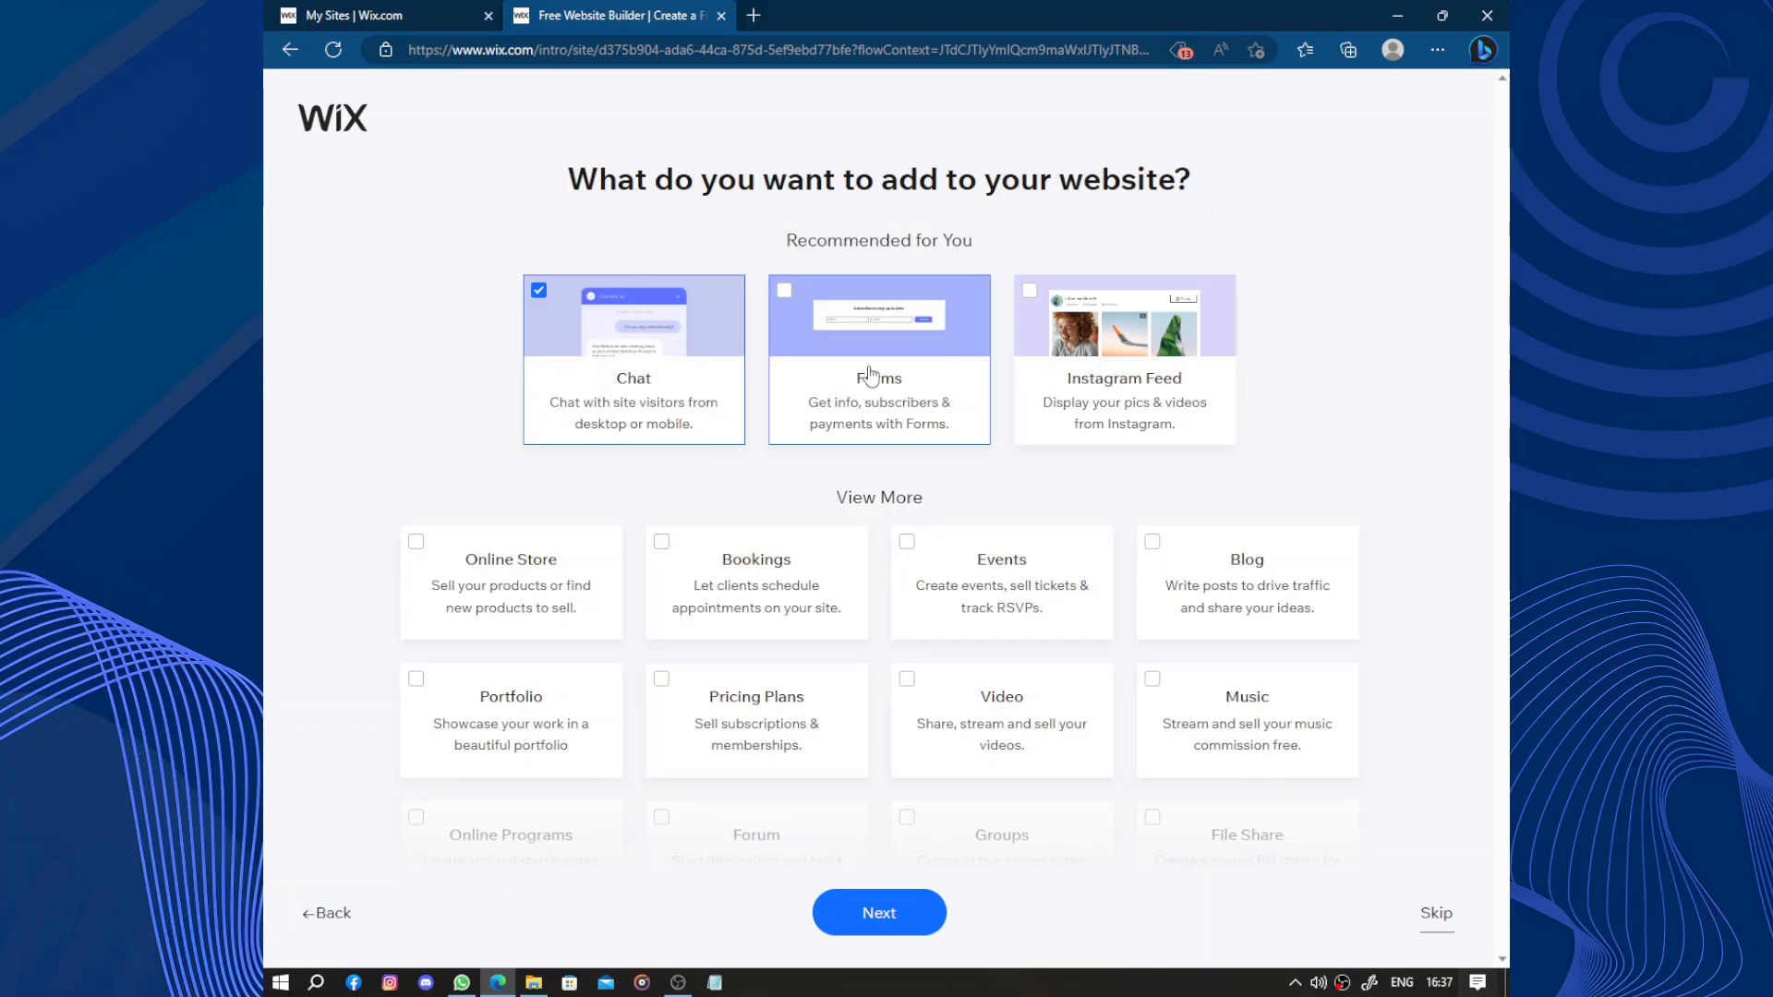
scroll(962, 435, down, 3)
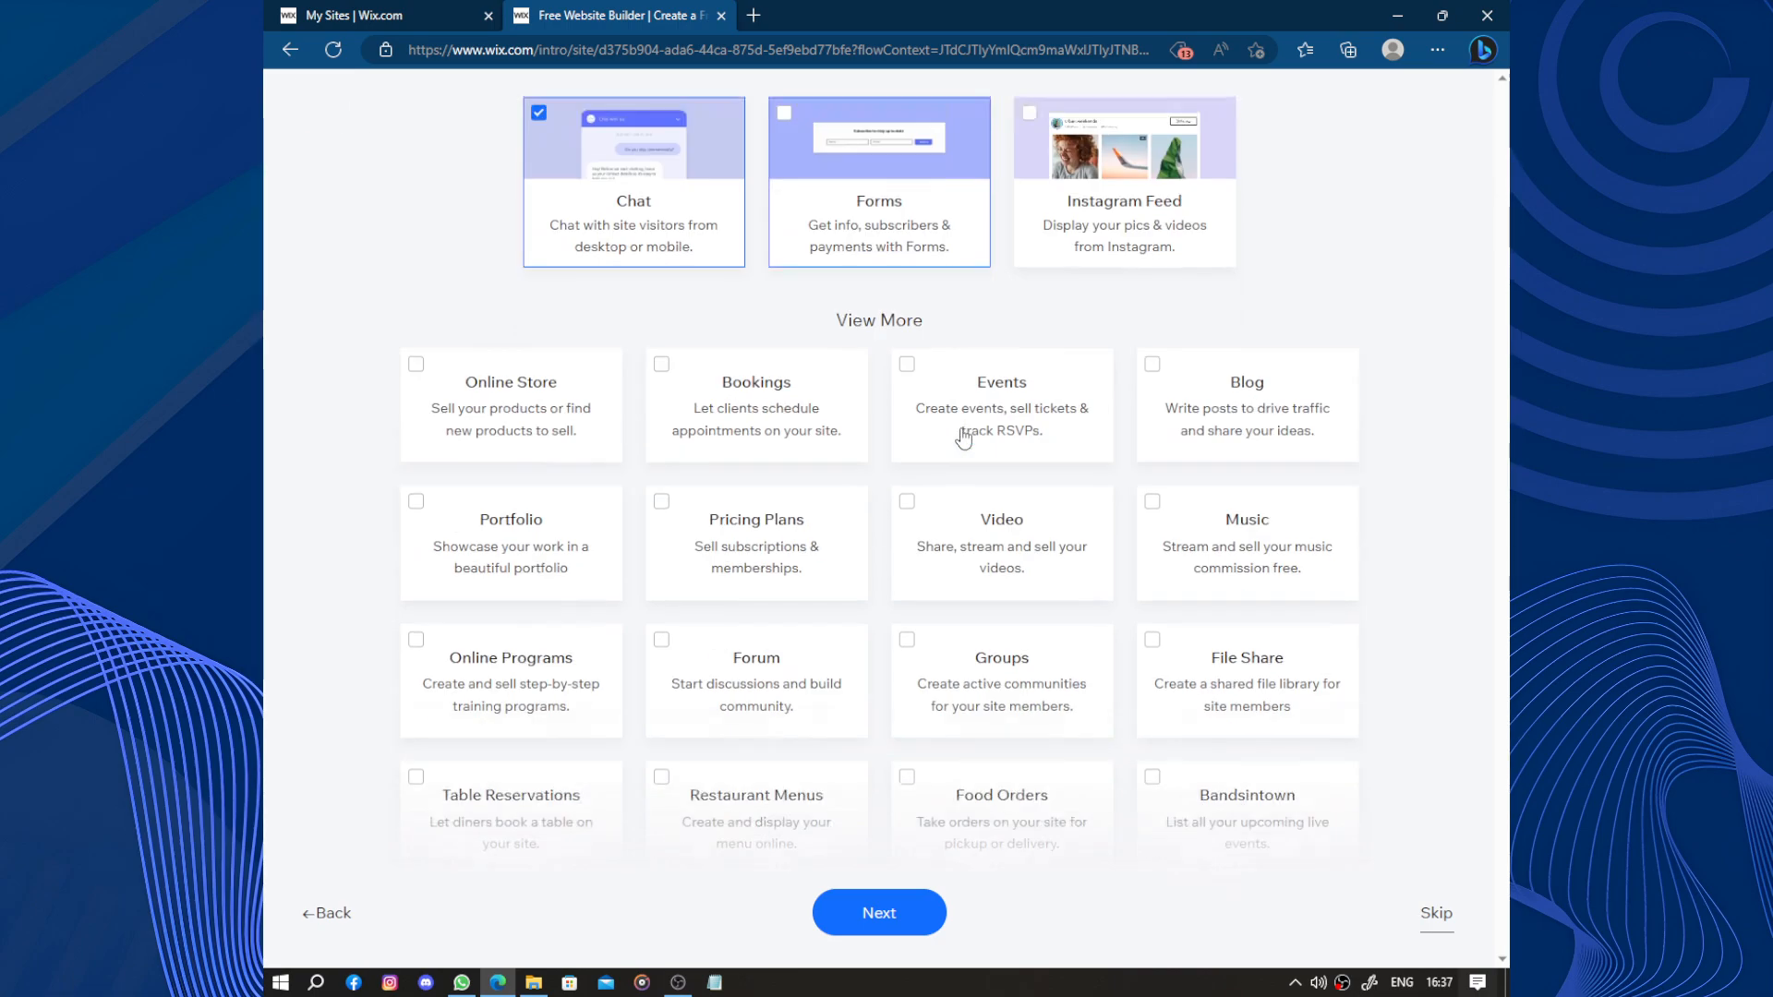
scroll(779, 336, up, 3)
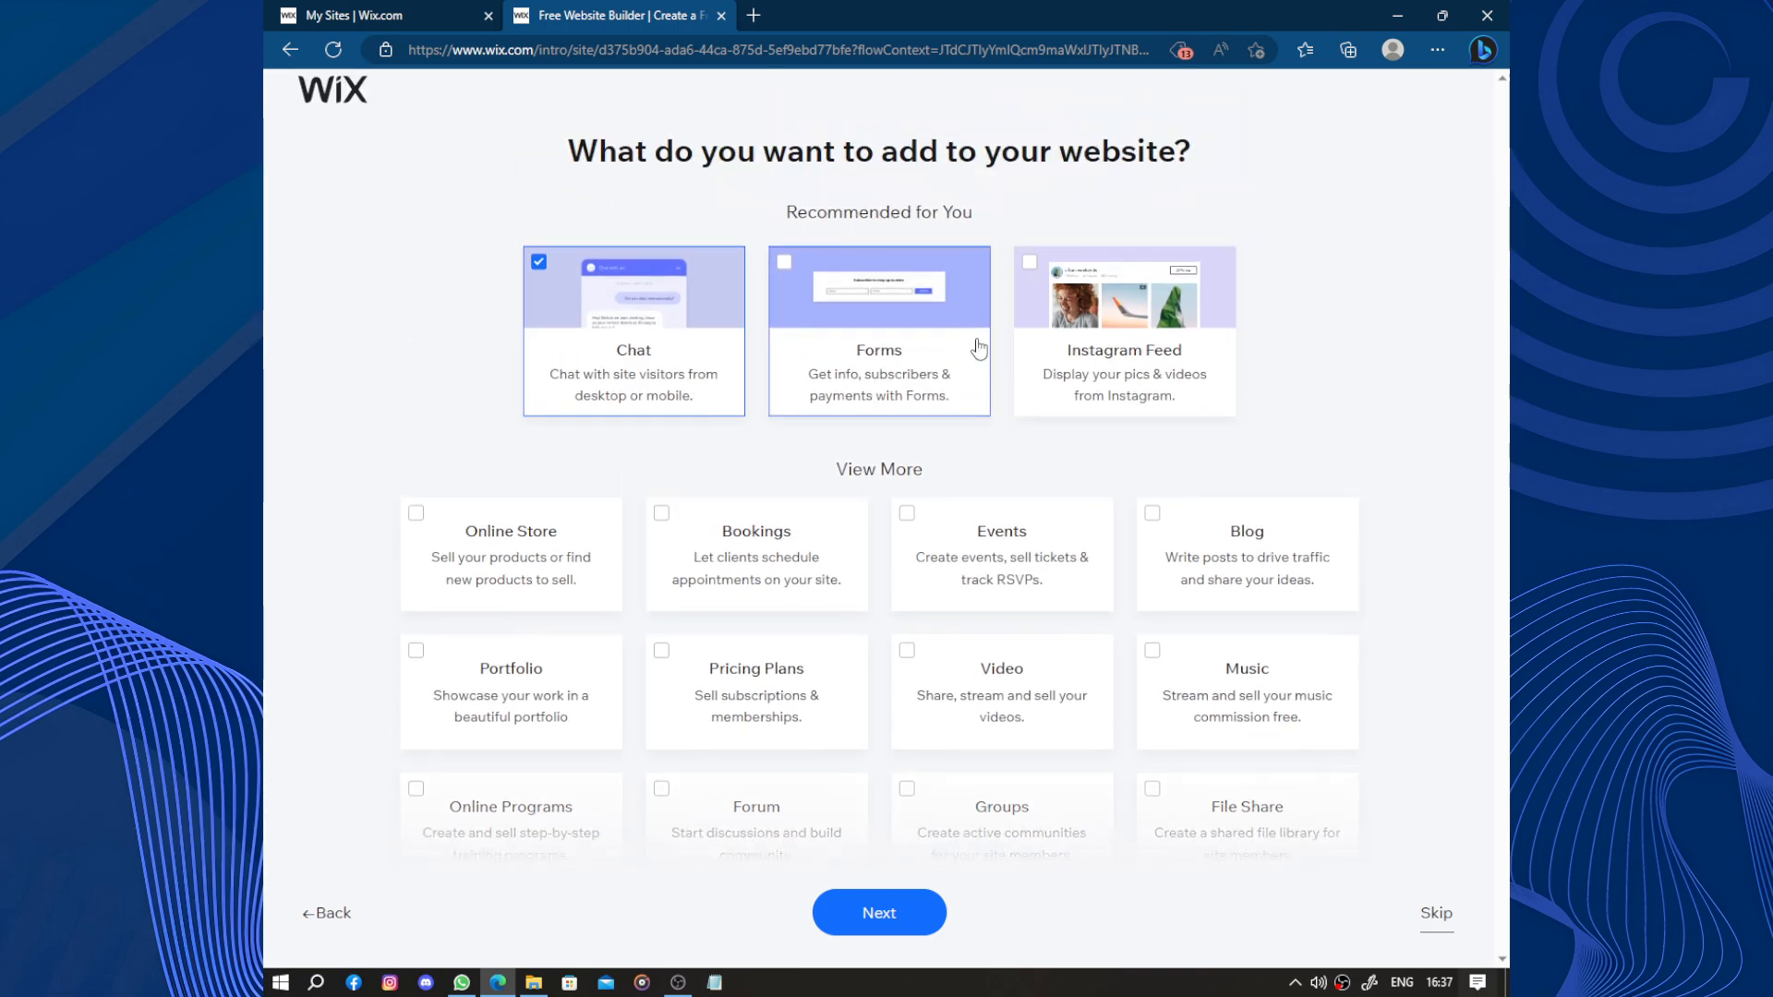
scroll(923, 388, down, 3)
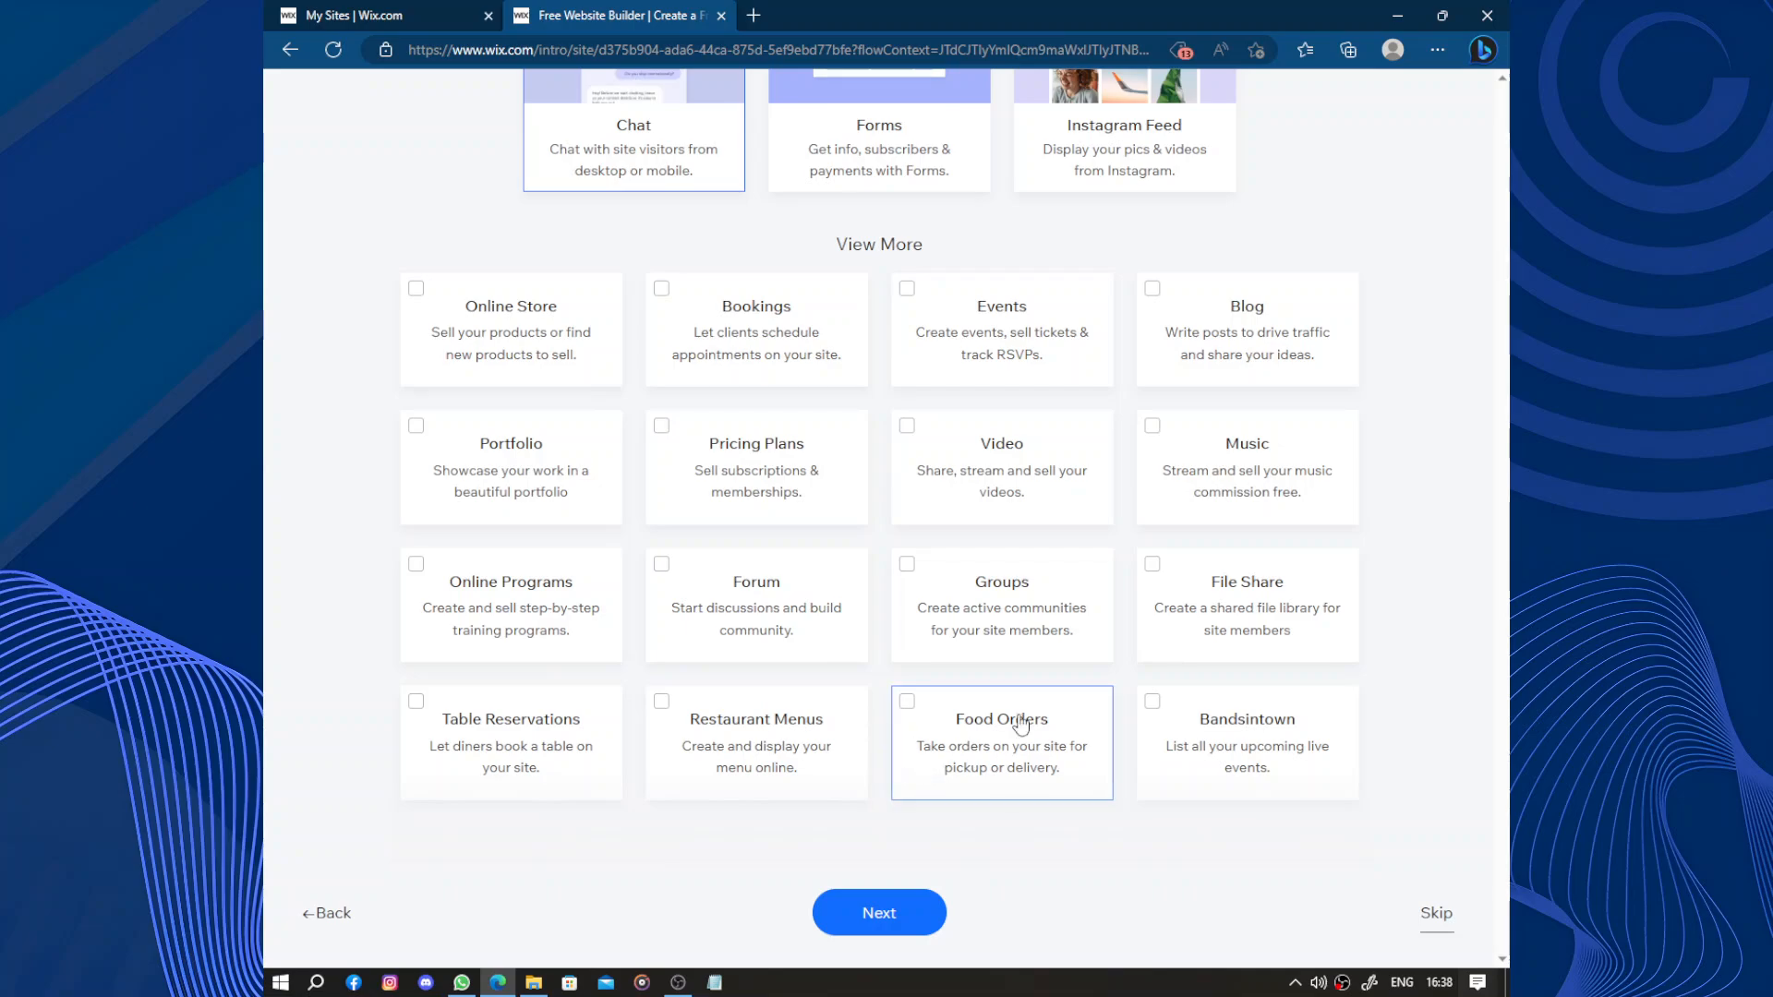
scroll(939, 504, up, 3)
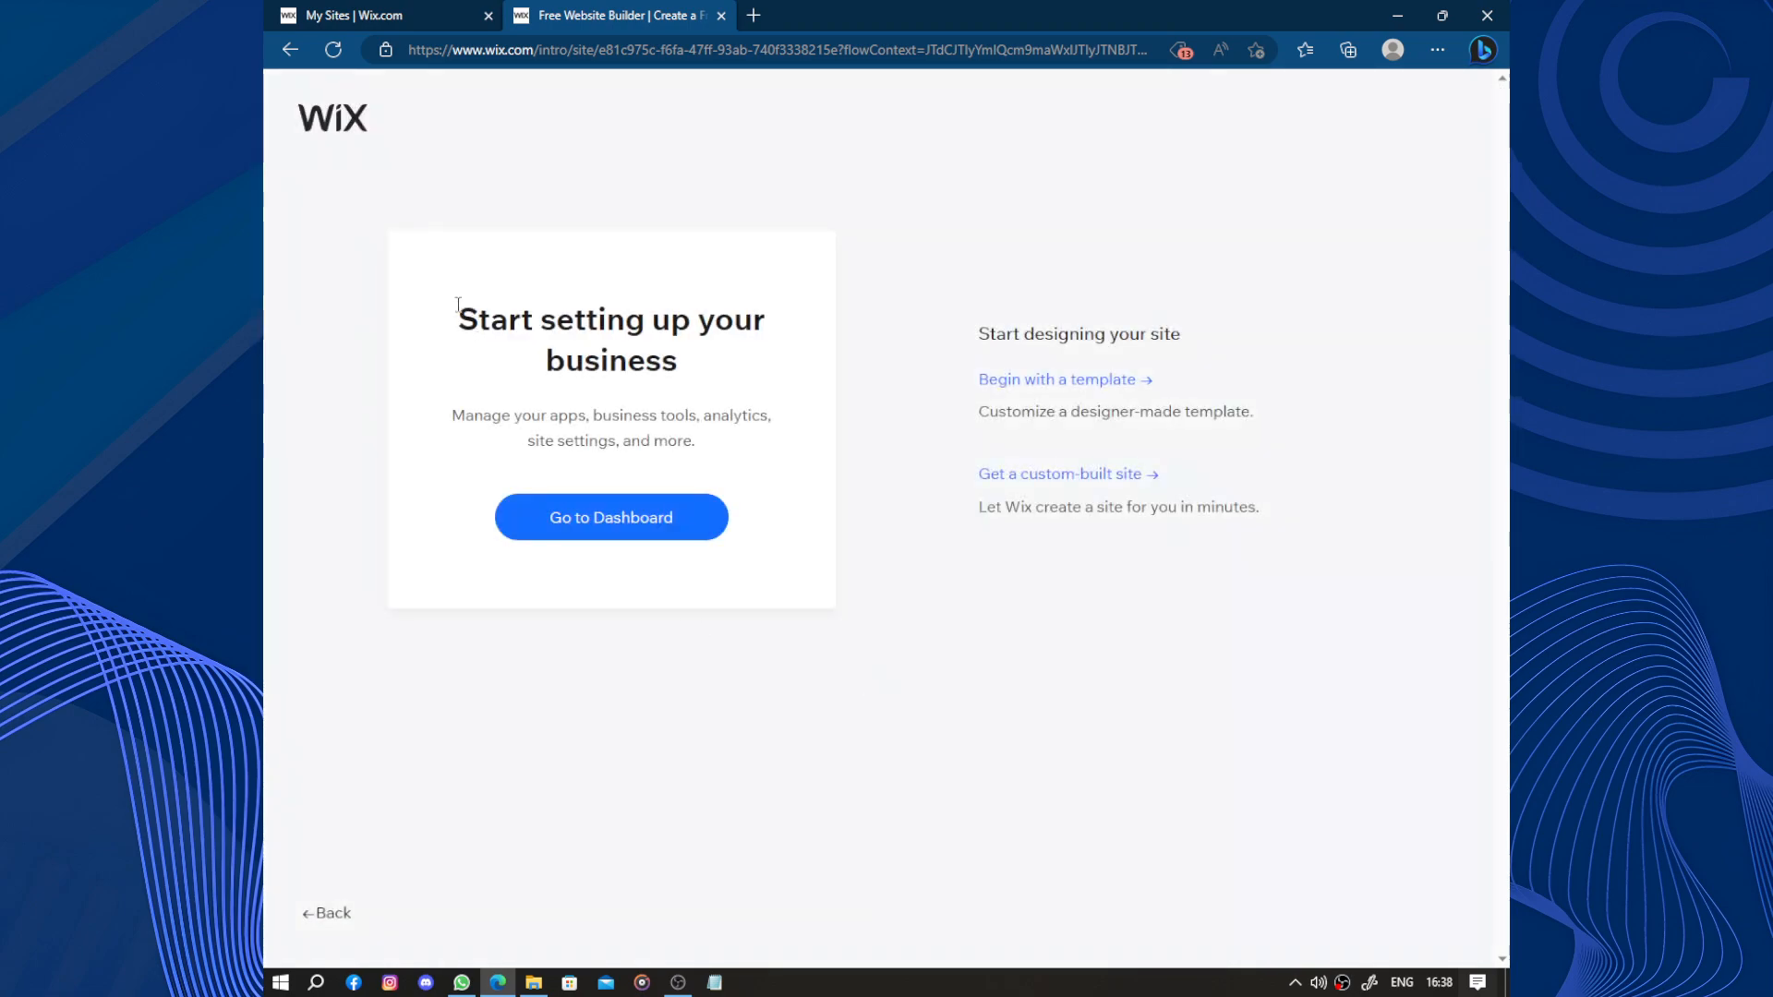
Choose to set up the business first by going to the new site's dashboard
drag(459, 319, 733, 356)
click(784, 684)
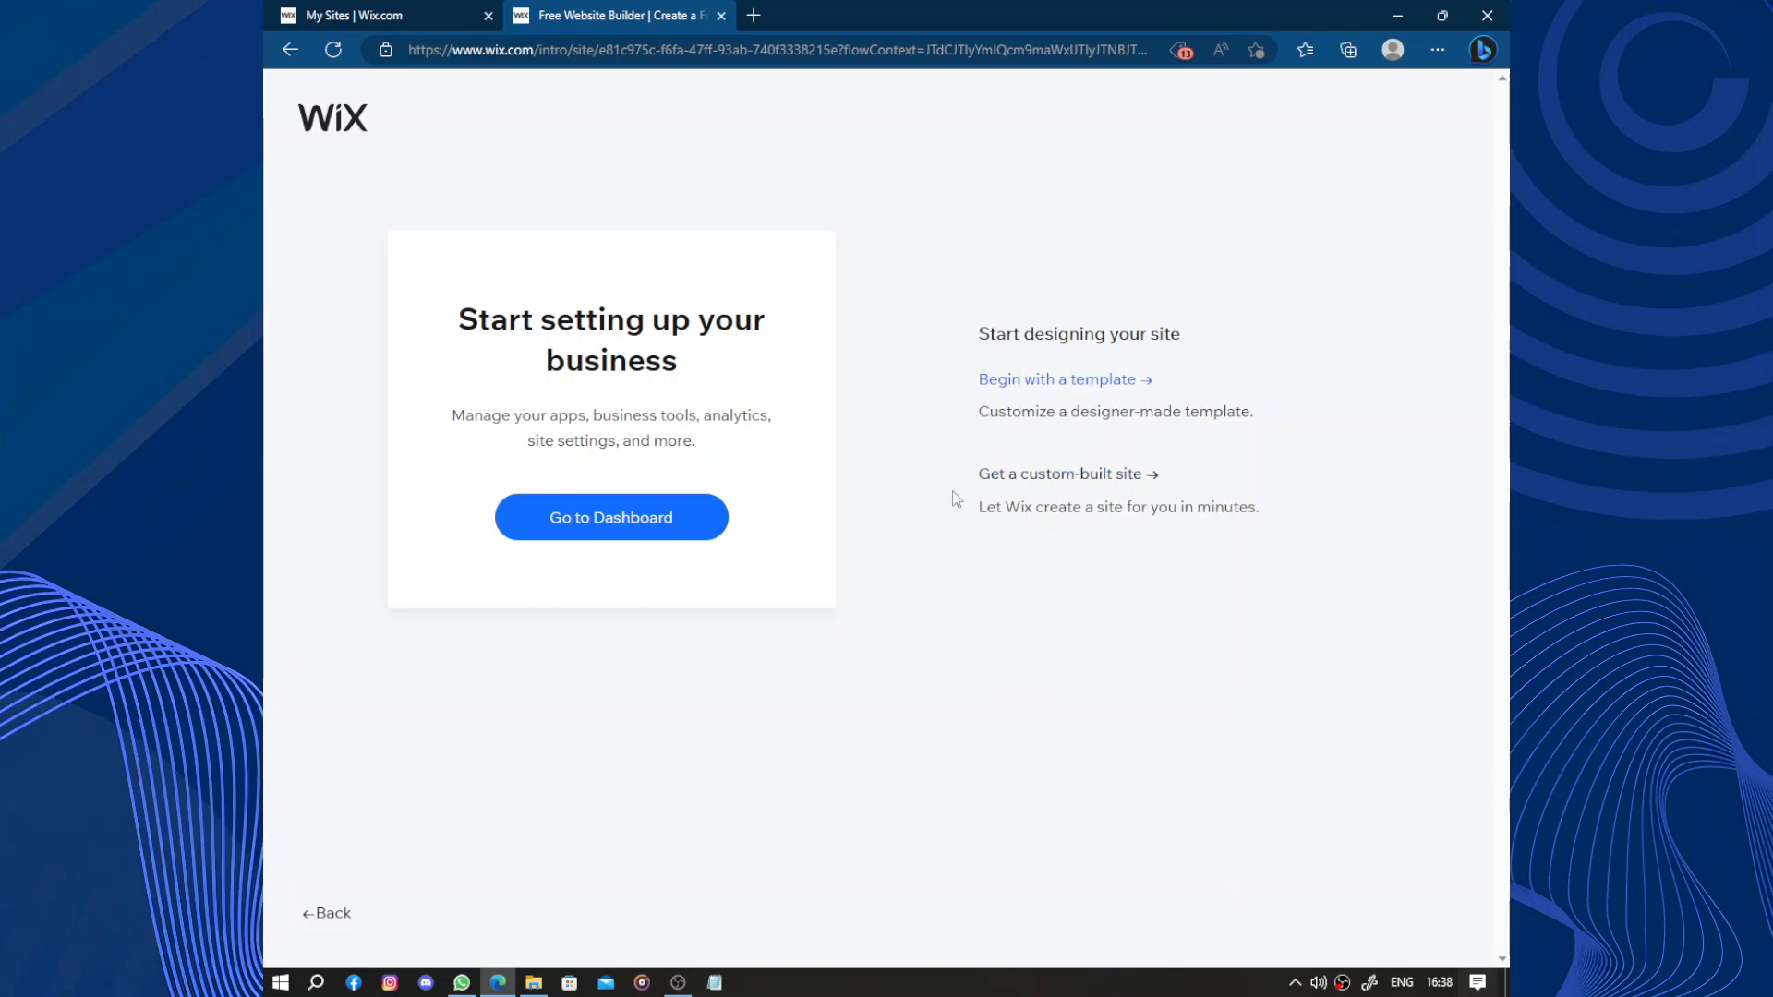
click(643, 519)
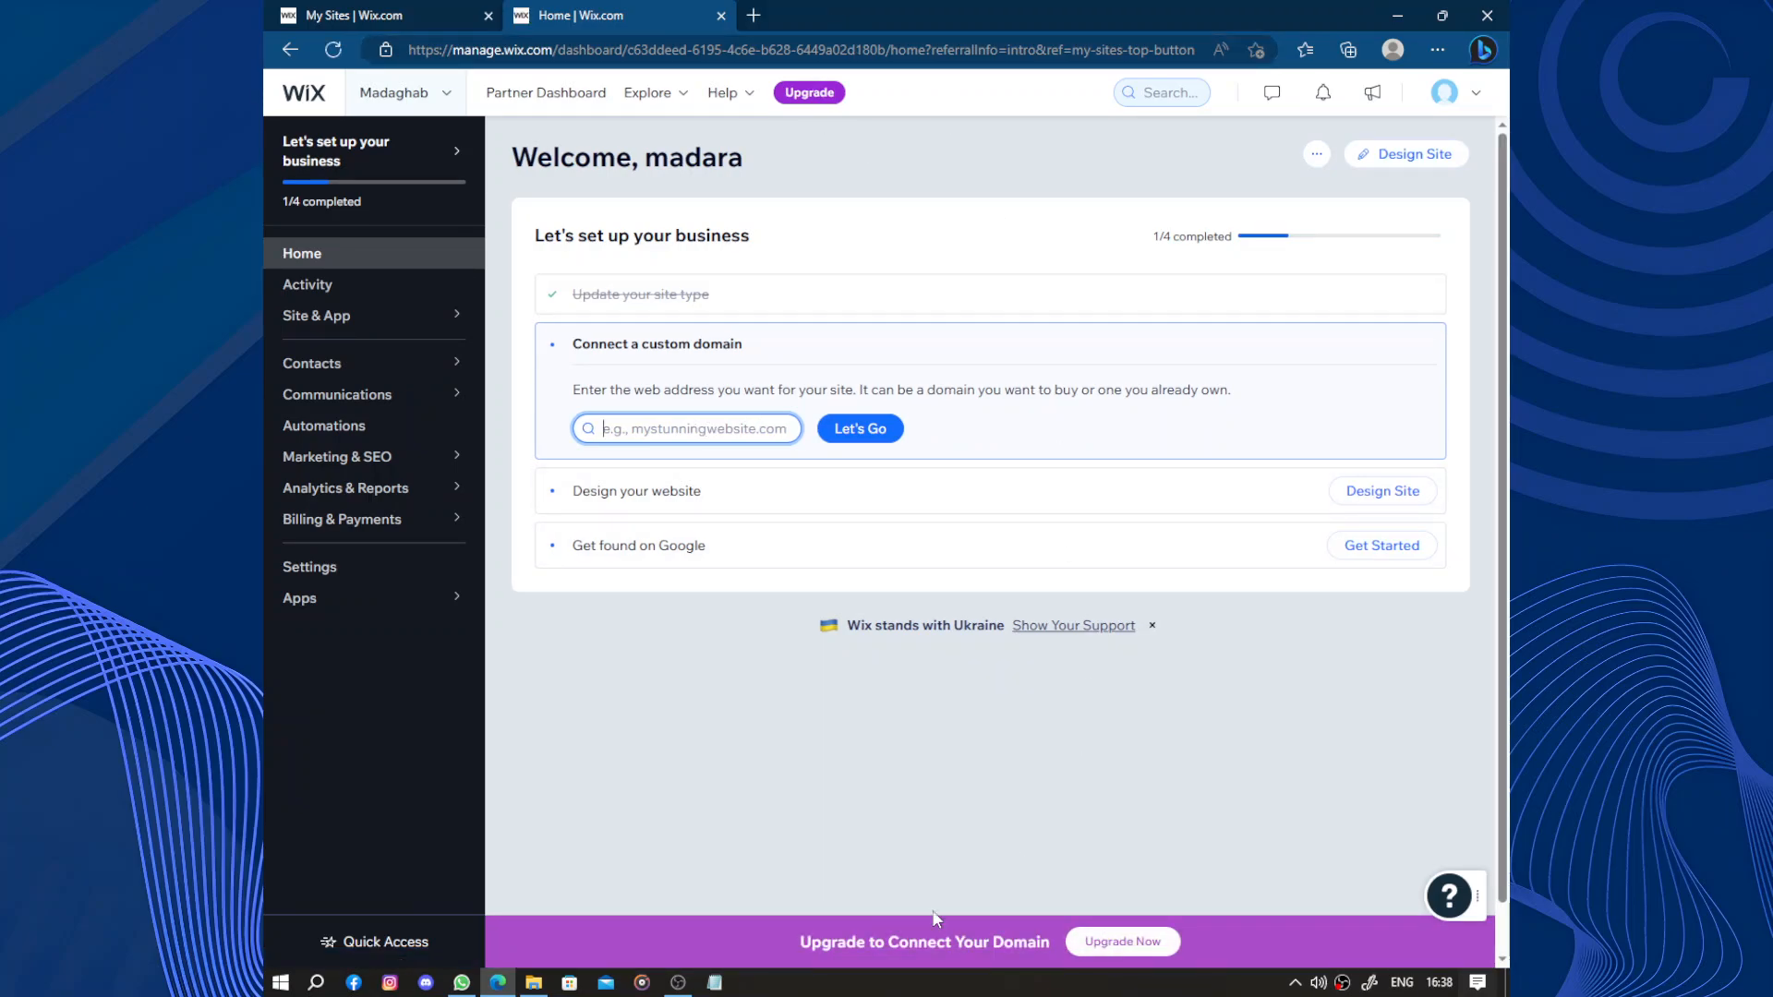
Open the website design task from the business setup checklist on the dashboard
click(782, 947)
drag(1009, 934, 1049, 931)
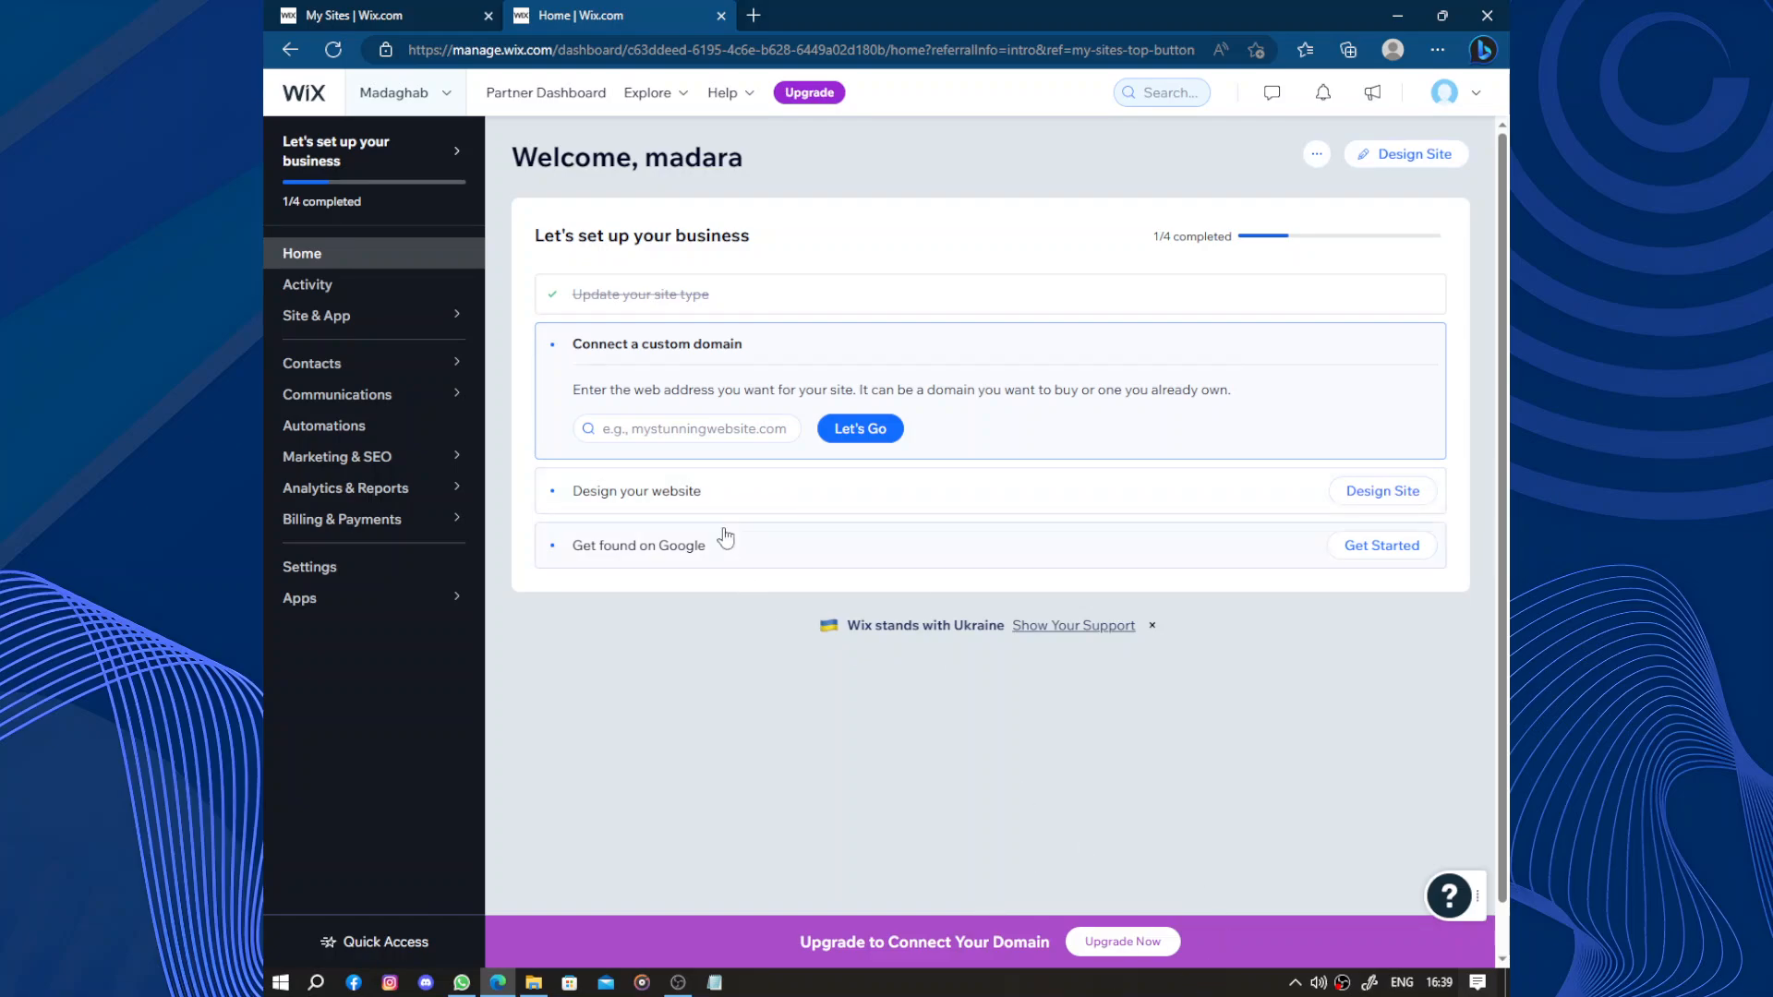
click(780, 493)
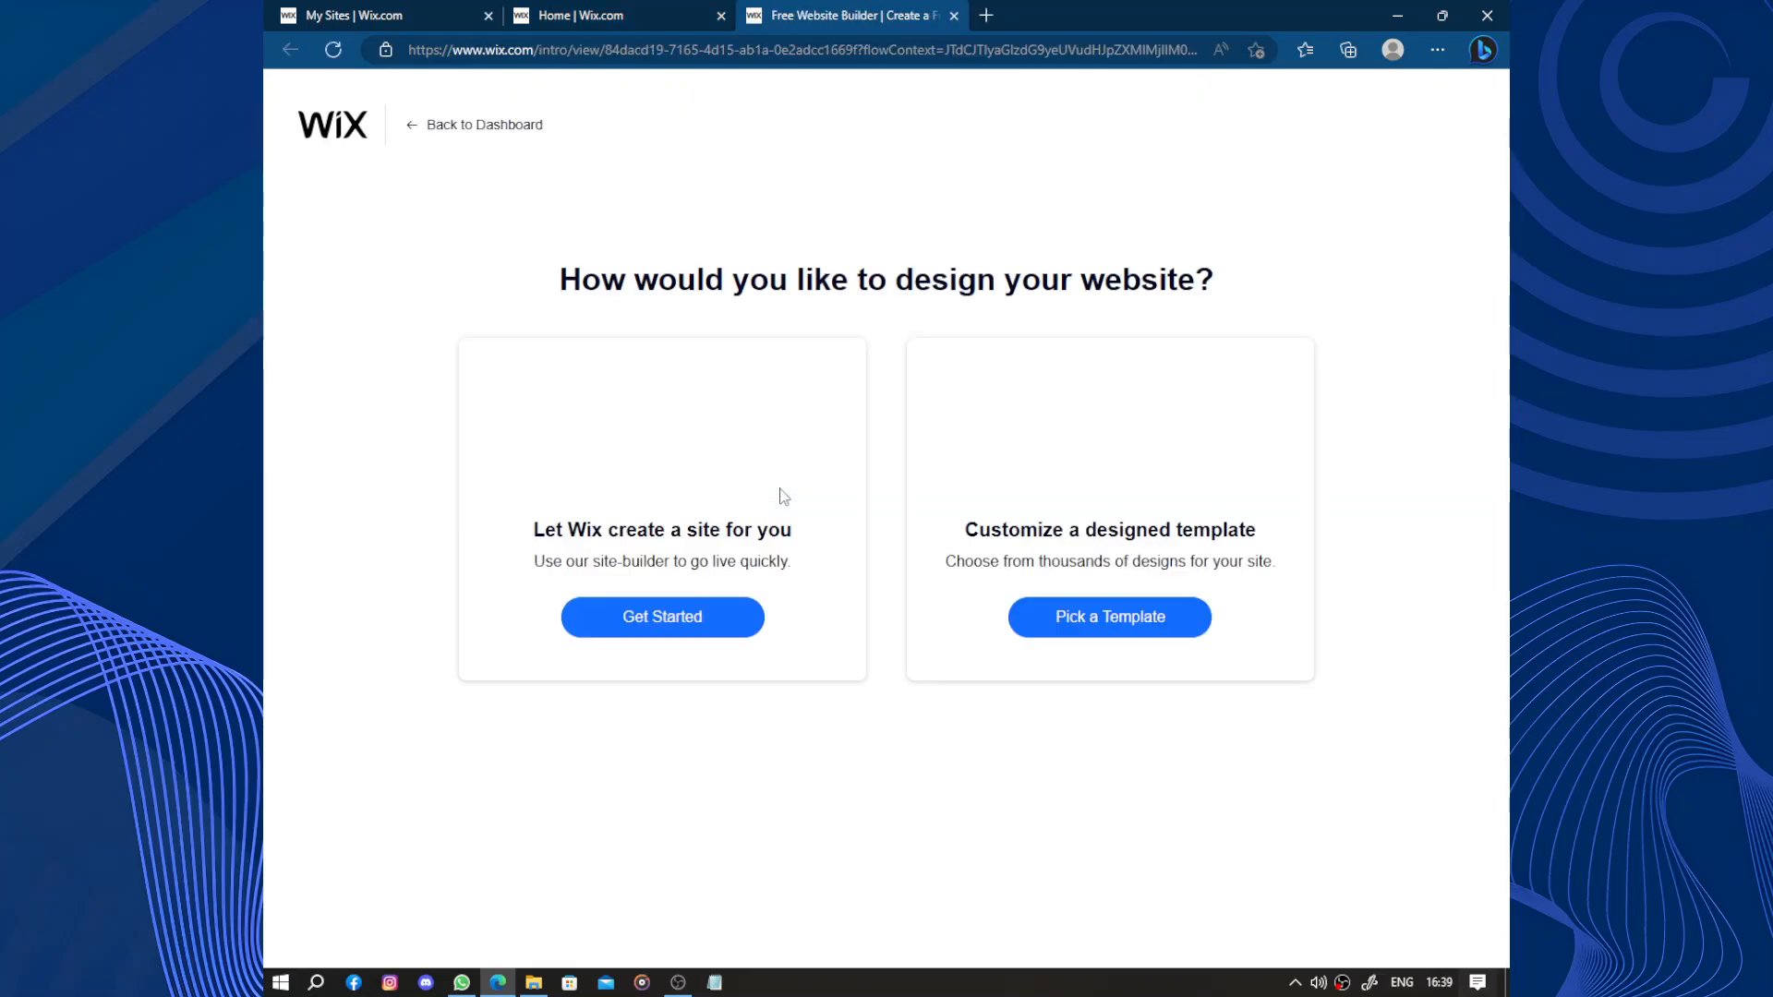
drag(560, 280, 1263, 309)
click(1046, 312)
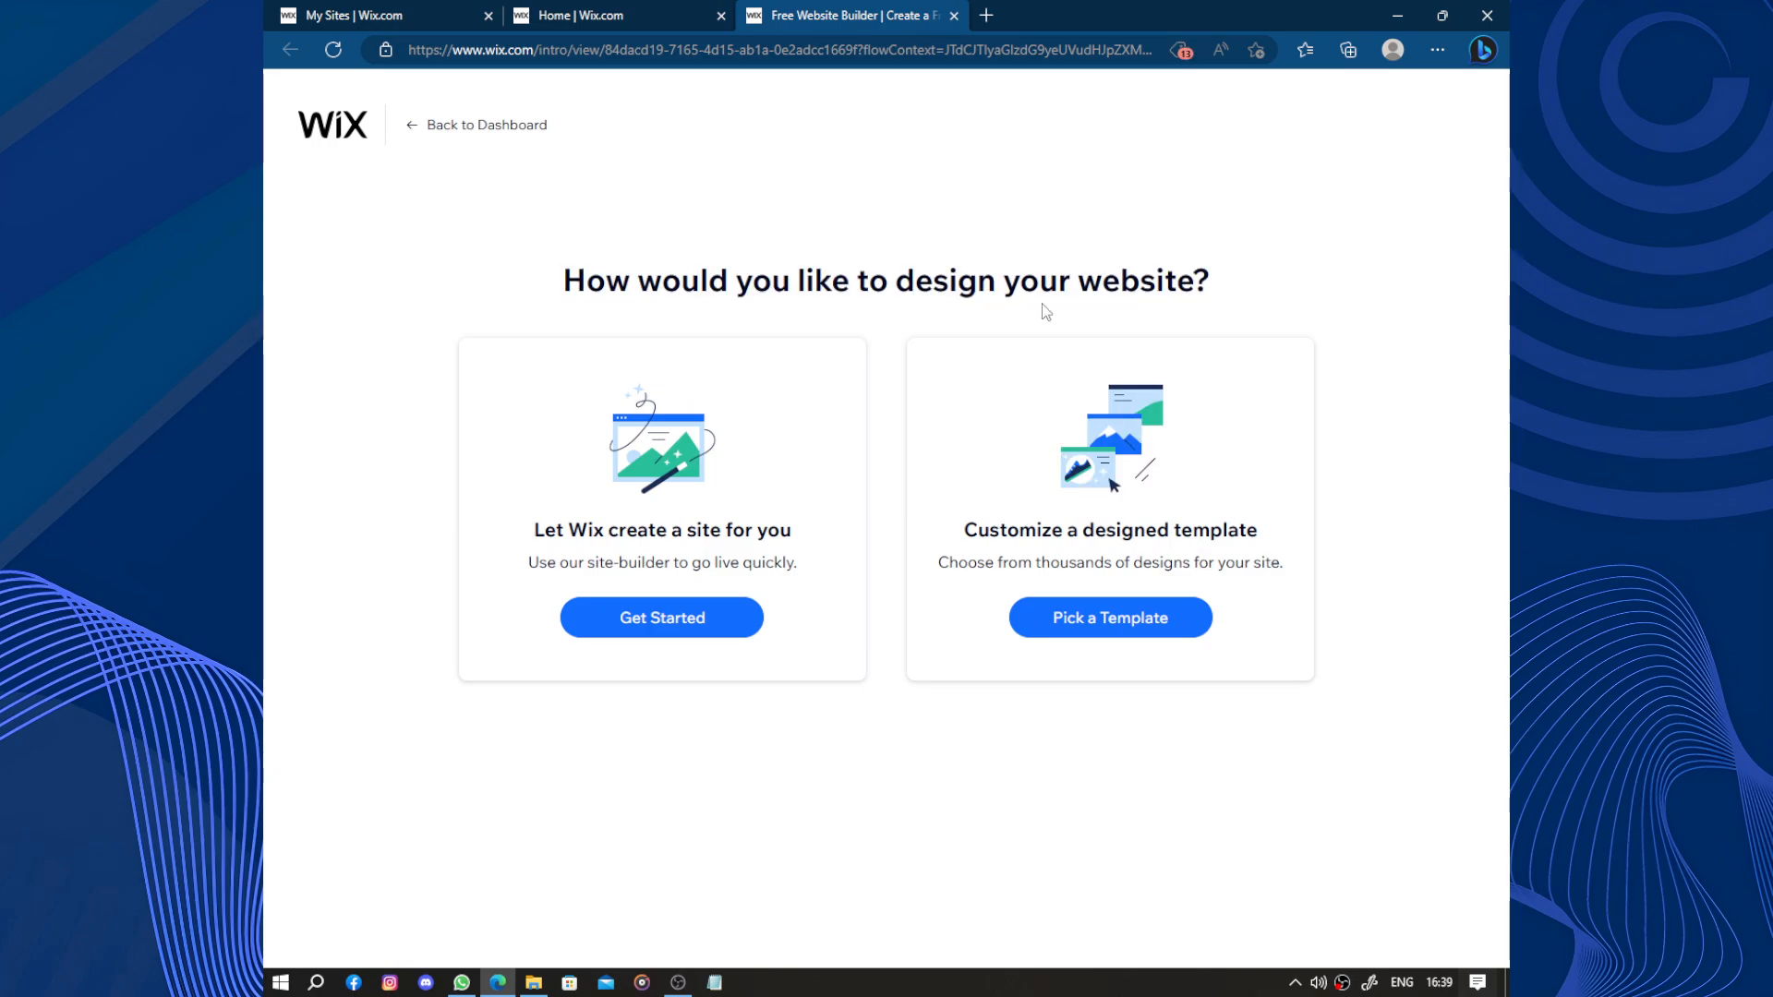
click(591, 9)
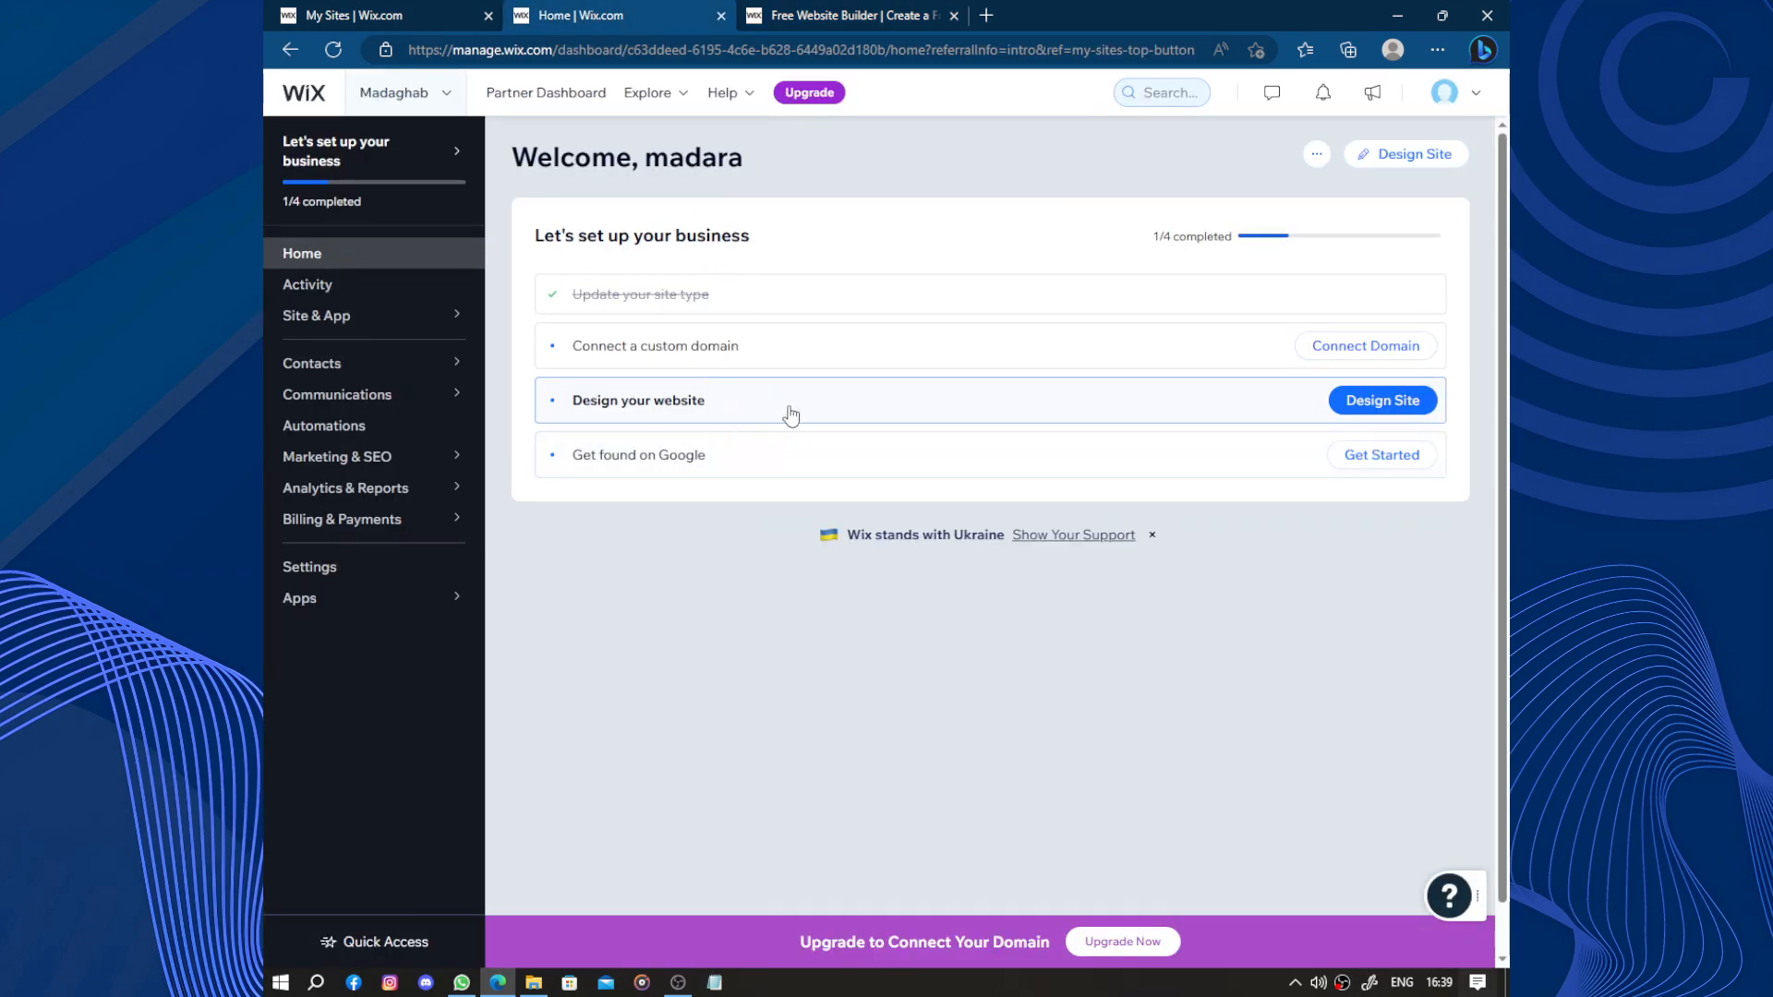
click(870, 13)
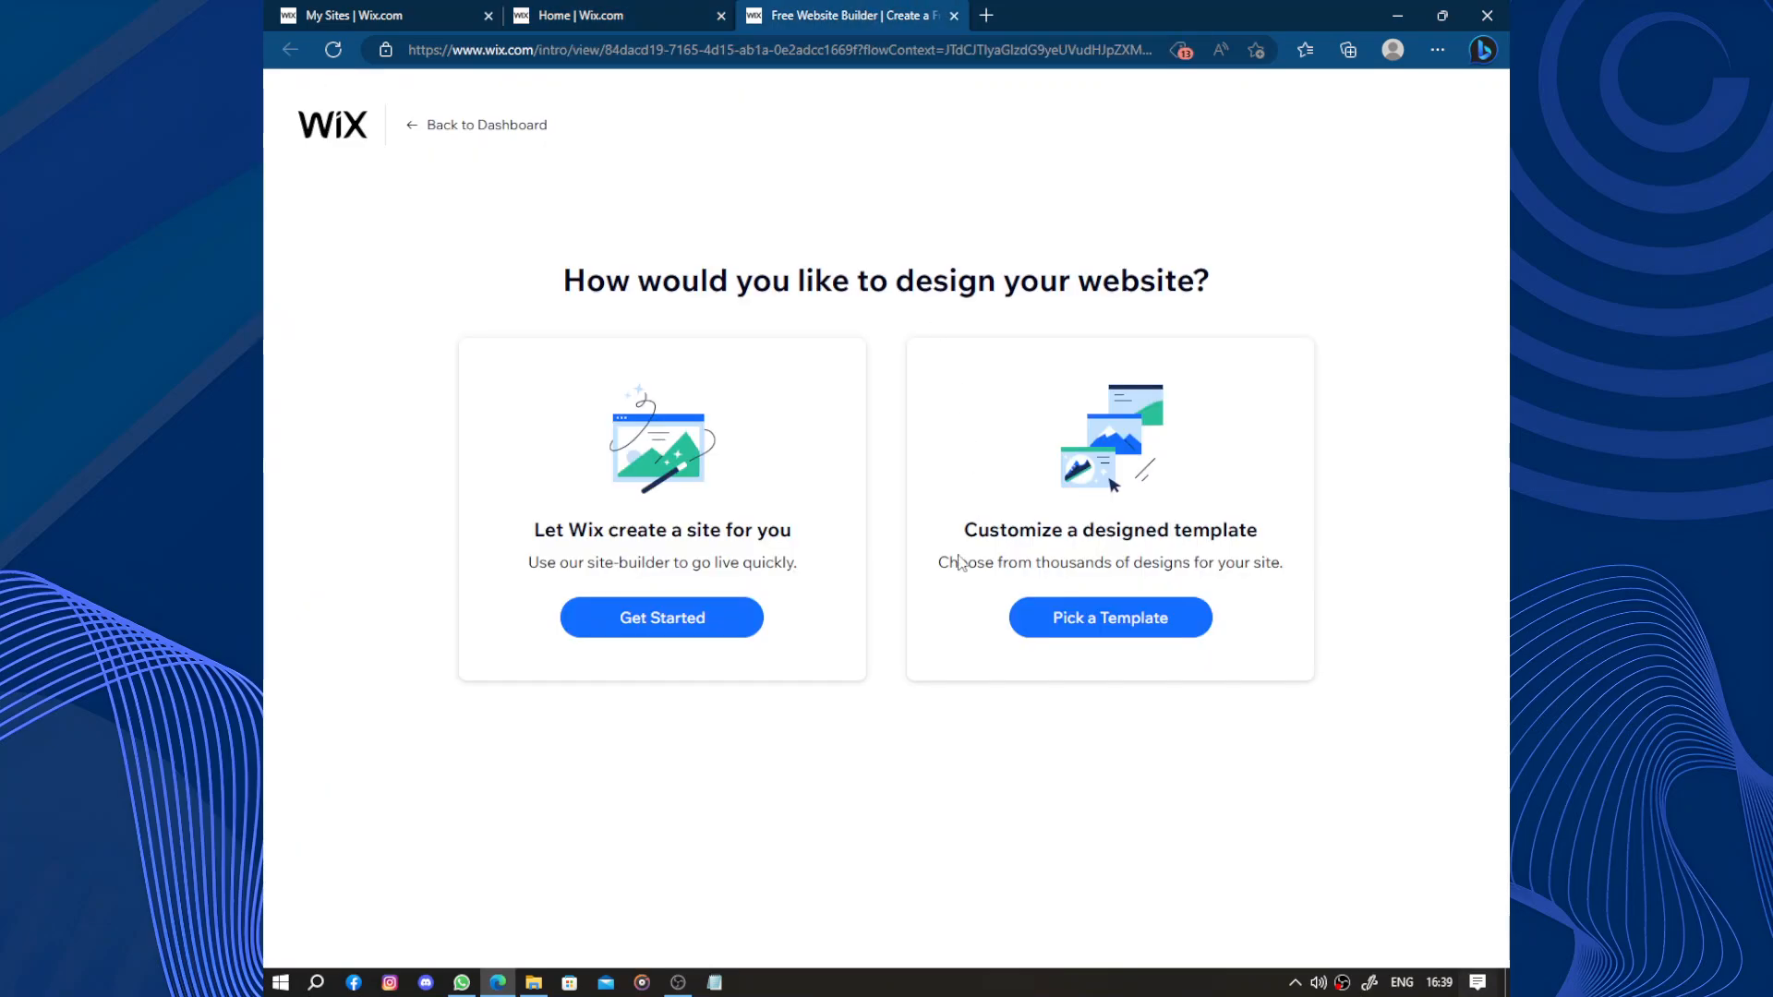
Choose to let Wix create the site instead of customizing a designed template
drag(535, 538, 822, 551)
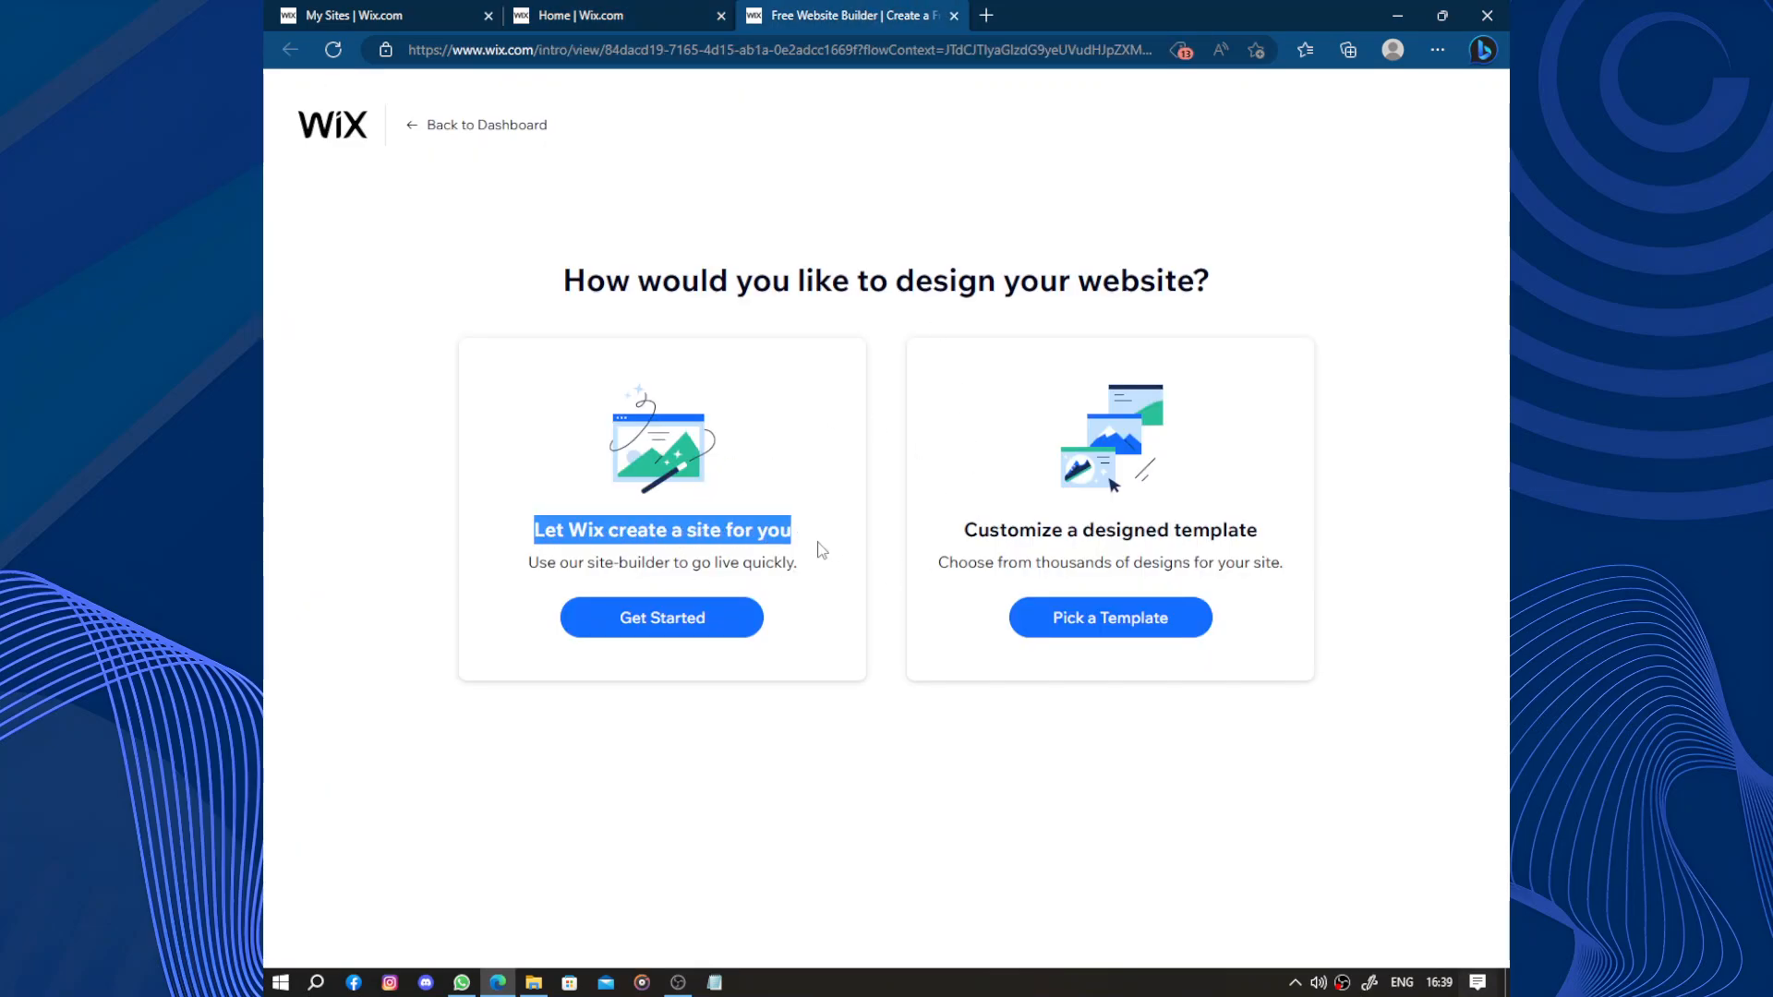
click(933, 558)
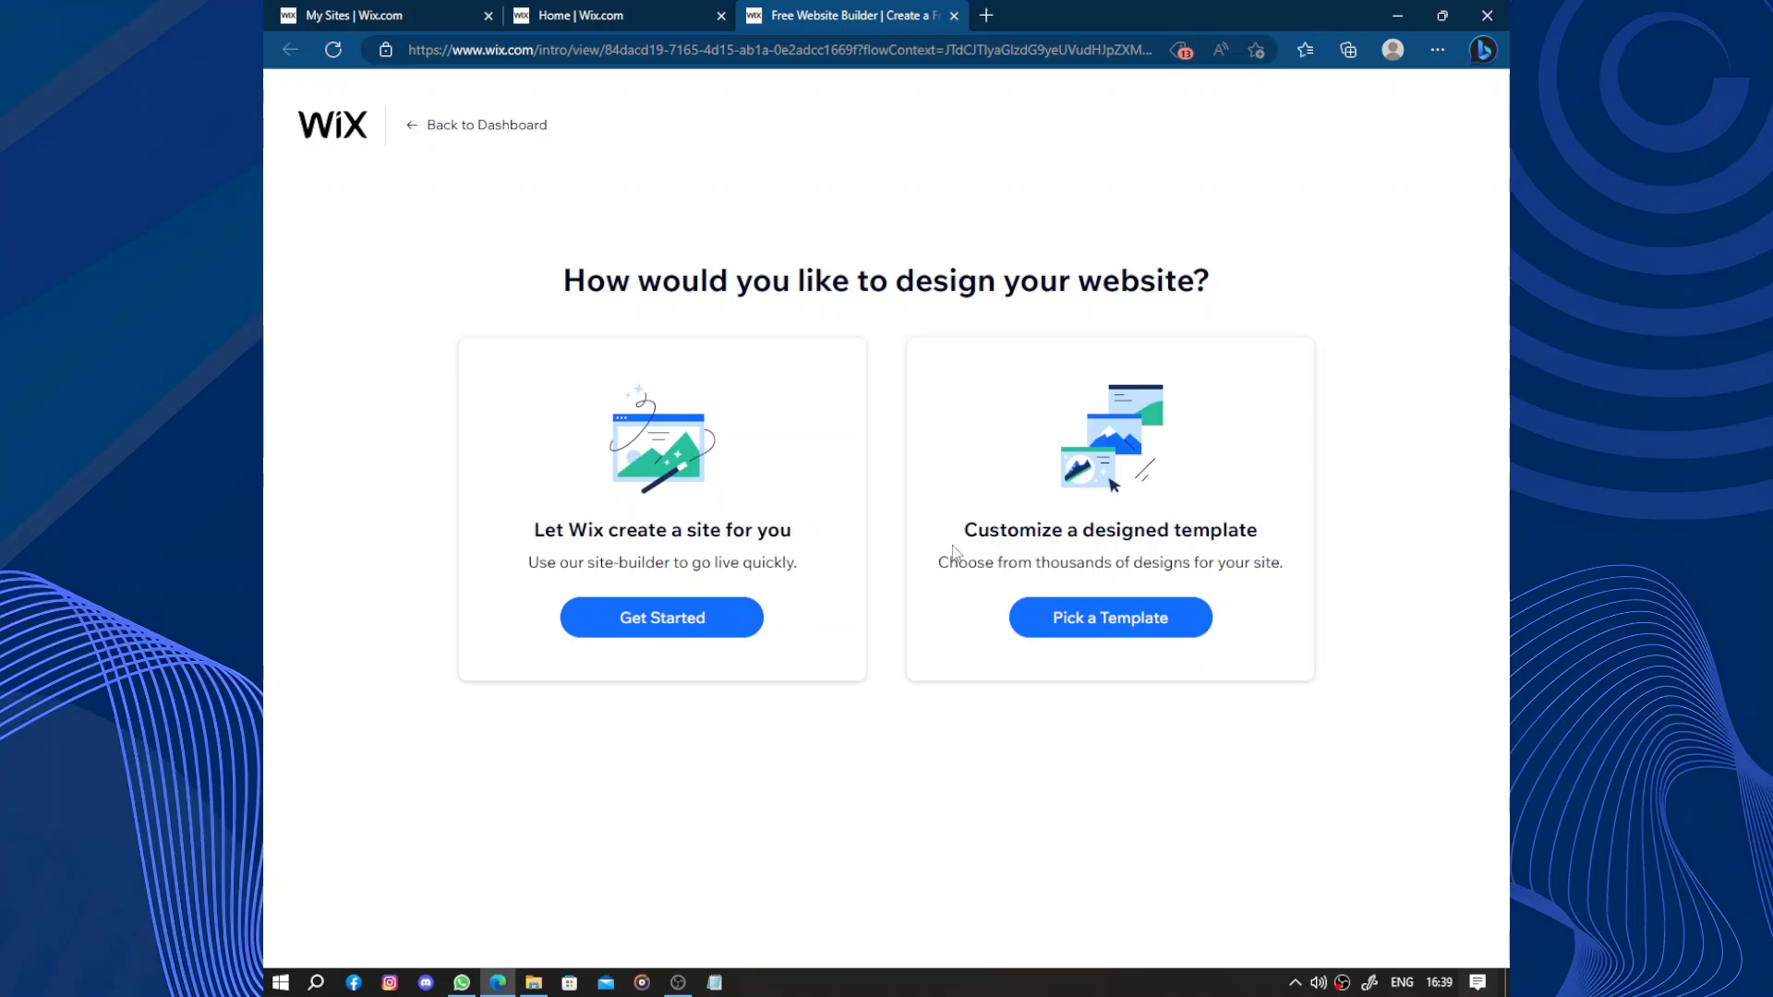
drag(963, 534, 1278, 508)
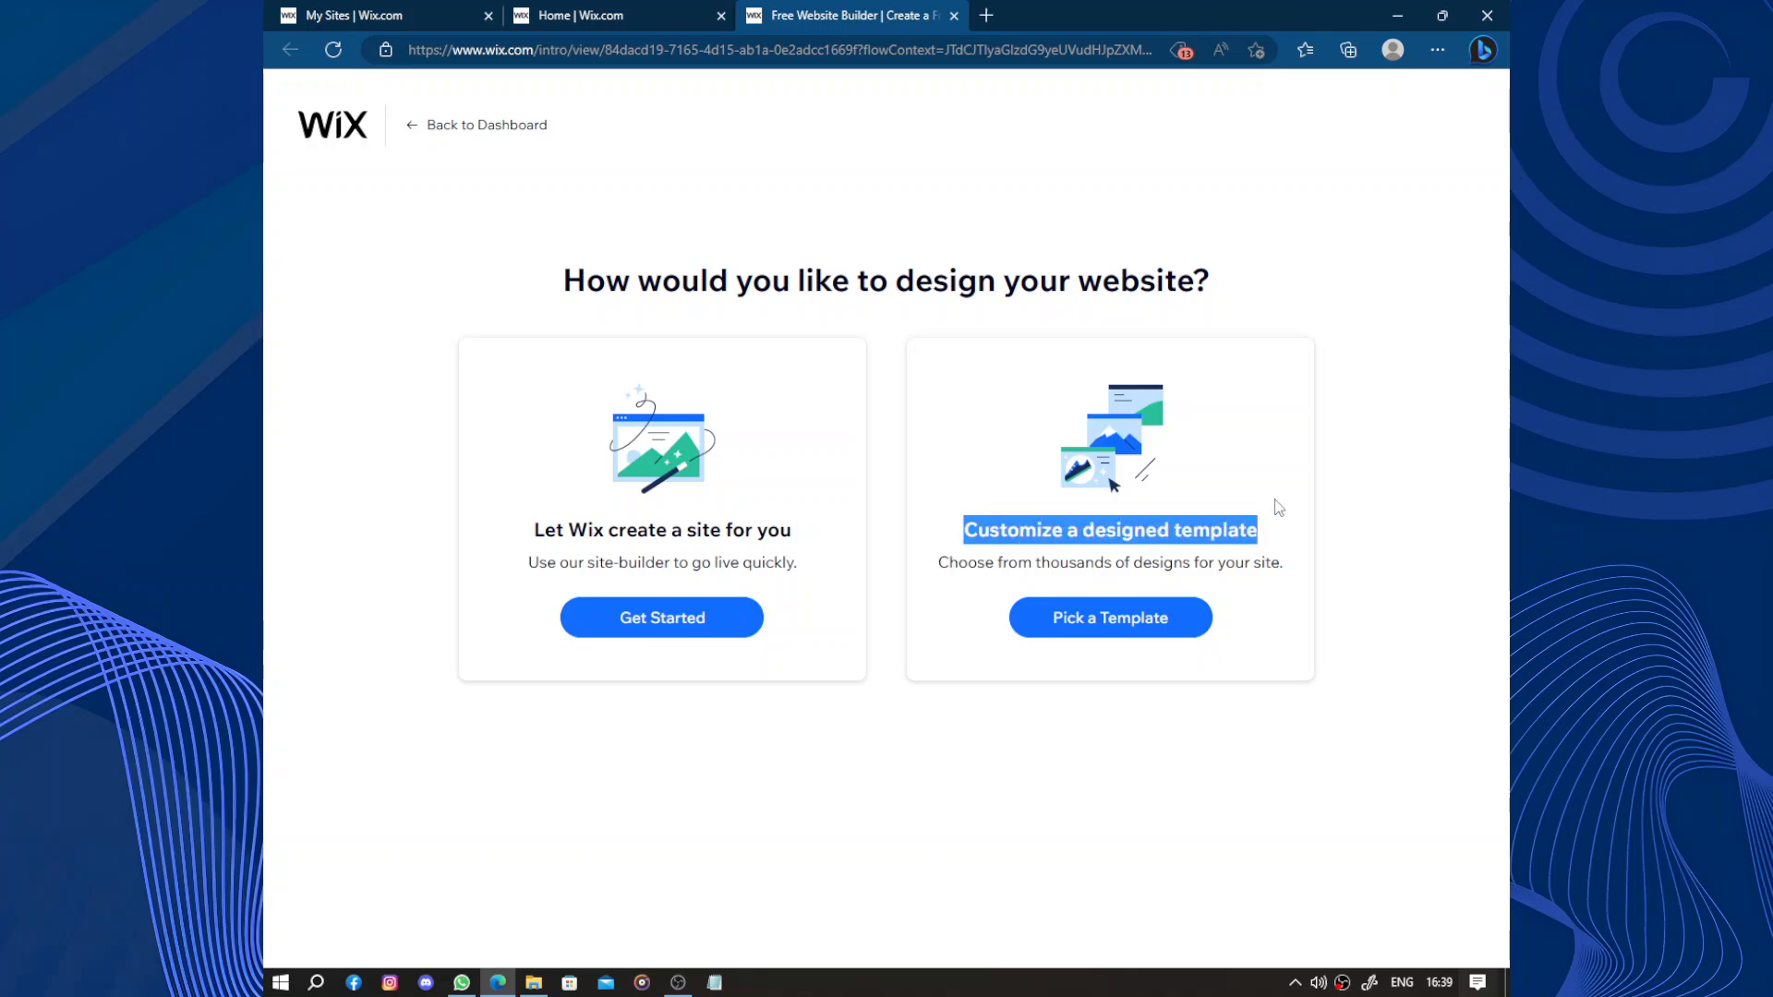
click(914, 600)
click(638, 619)
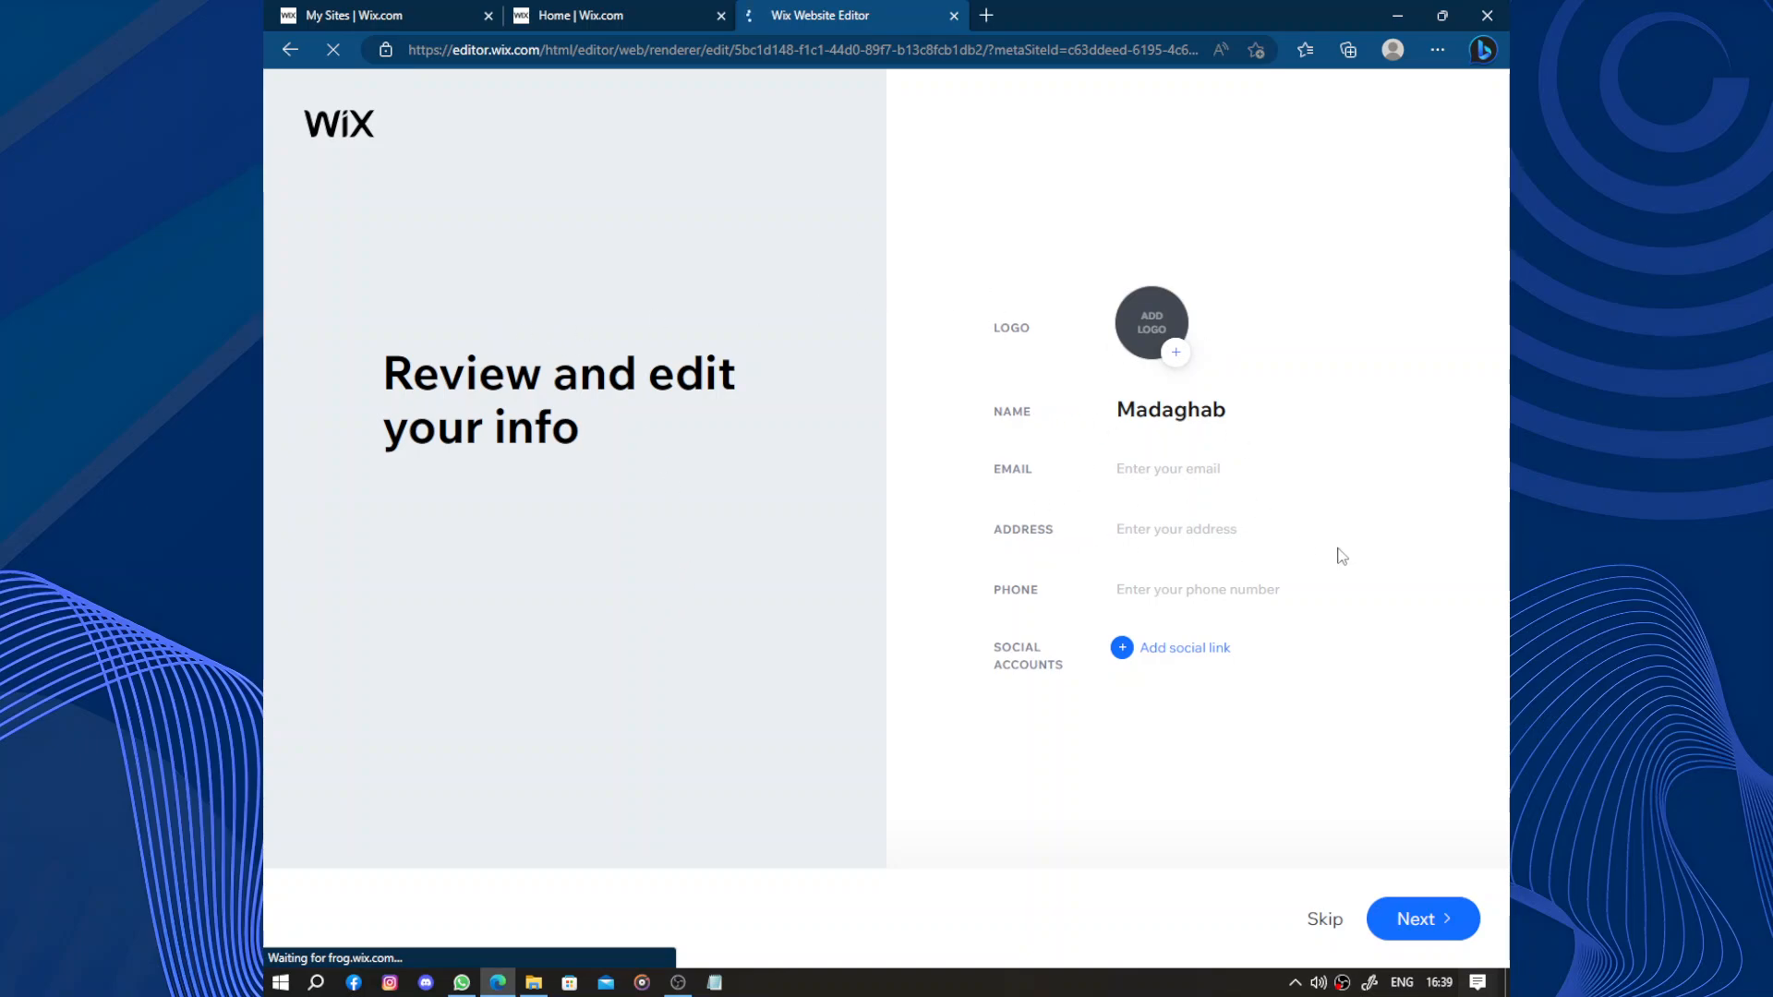
Continue past the business info with two blank social link fields added and pick the Retro theme
click(1144, 658)
click(1121, 681)
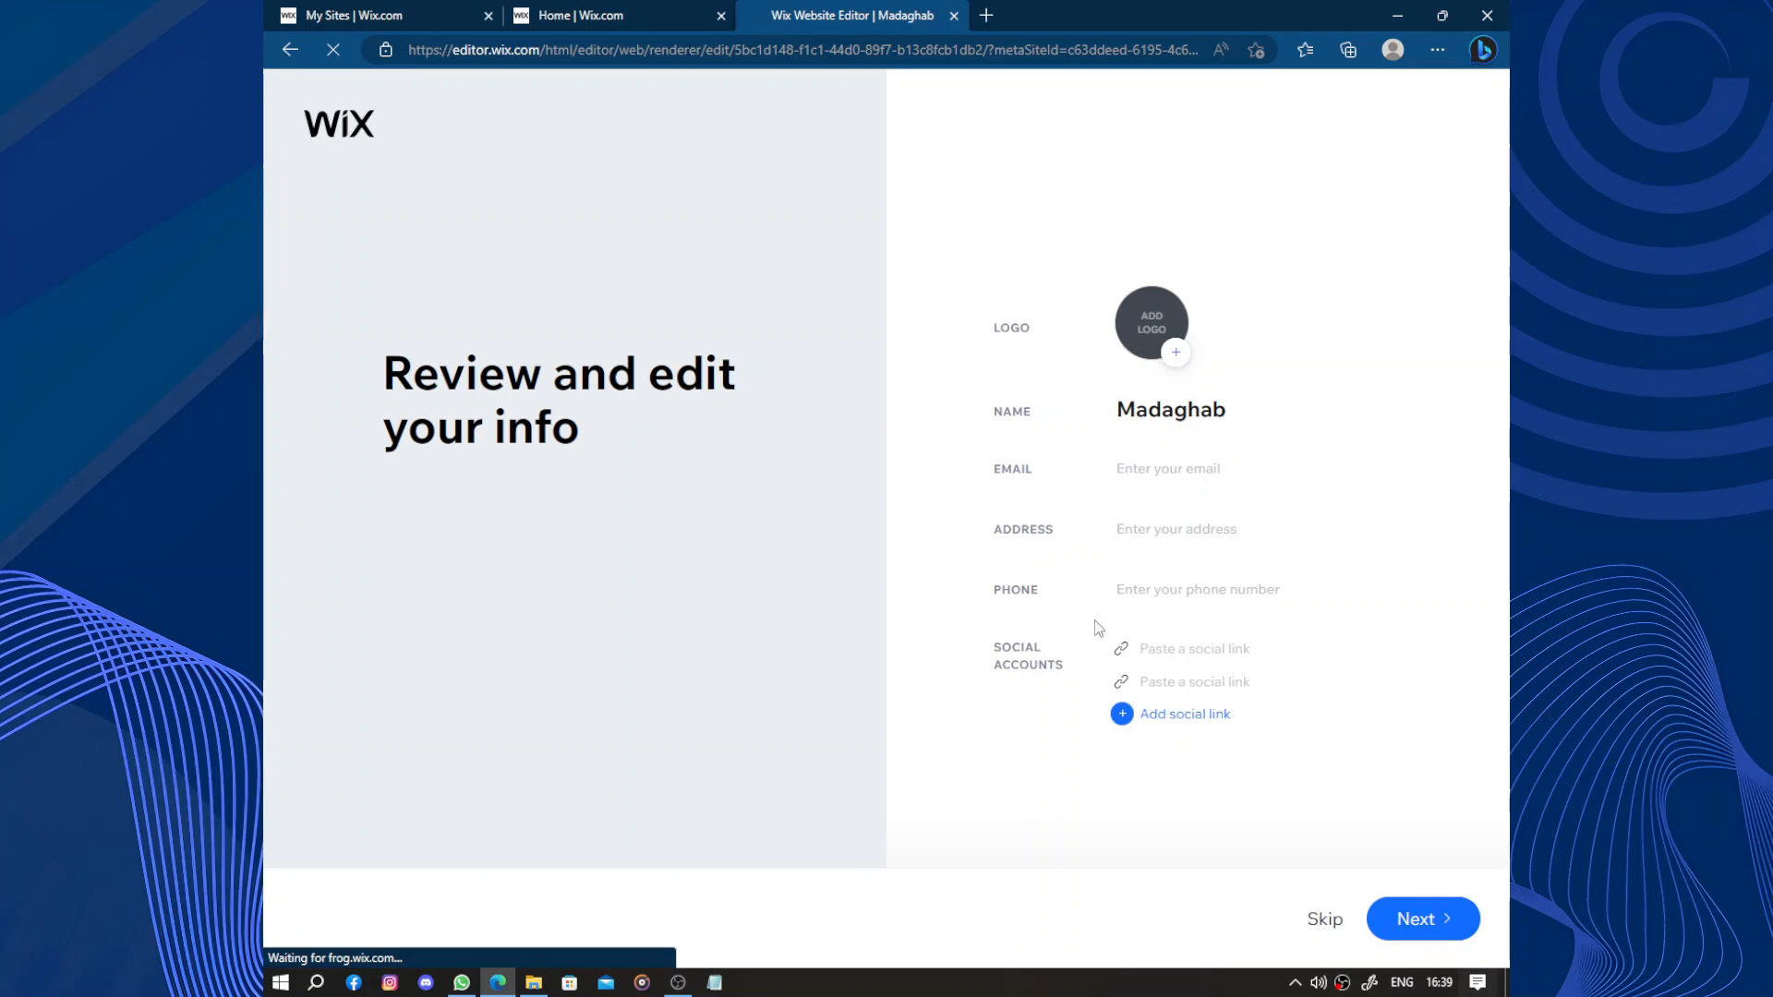
click(1415, 918)
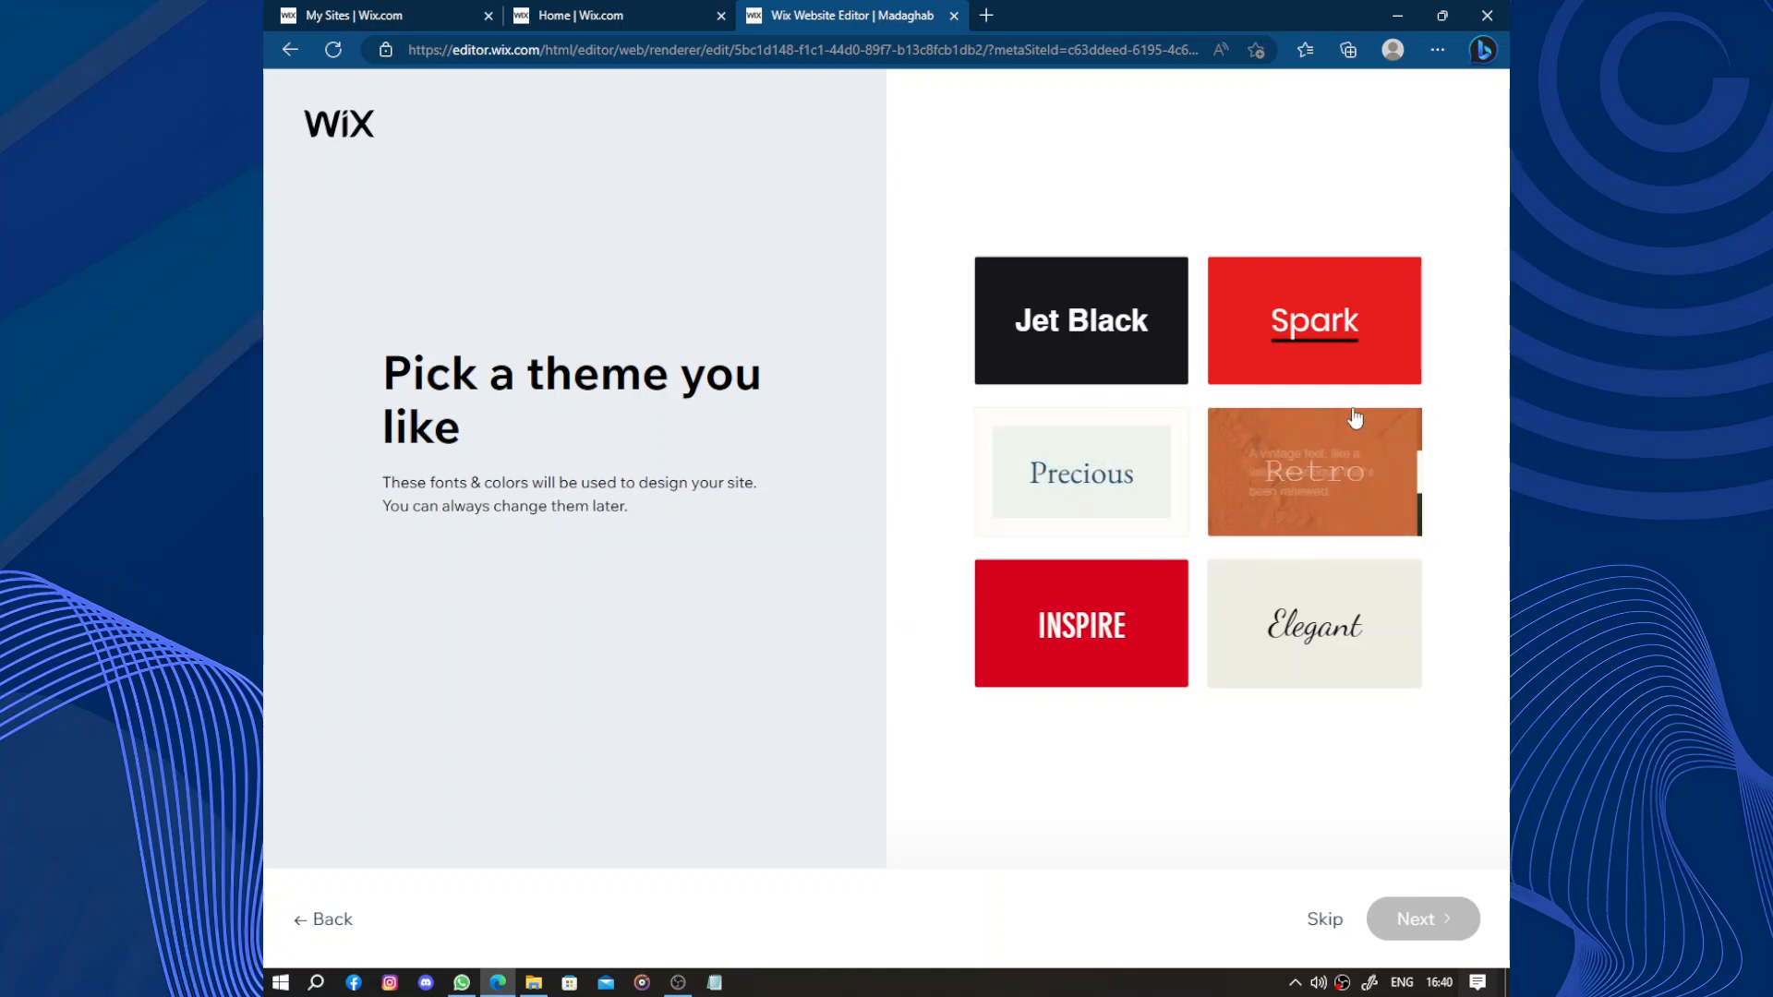
click(1350, 496)
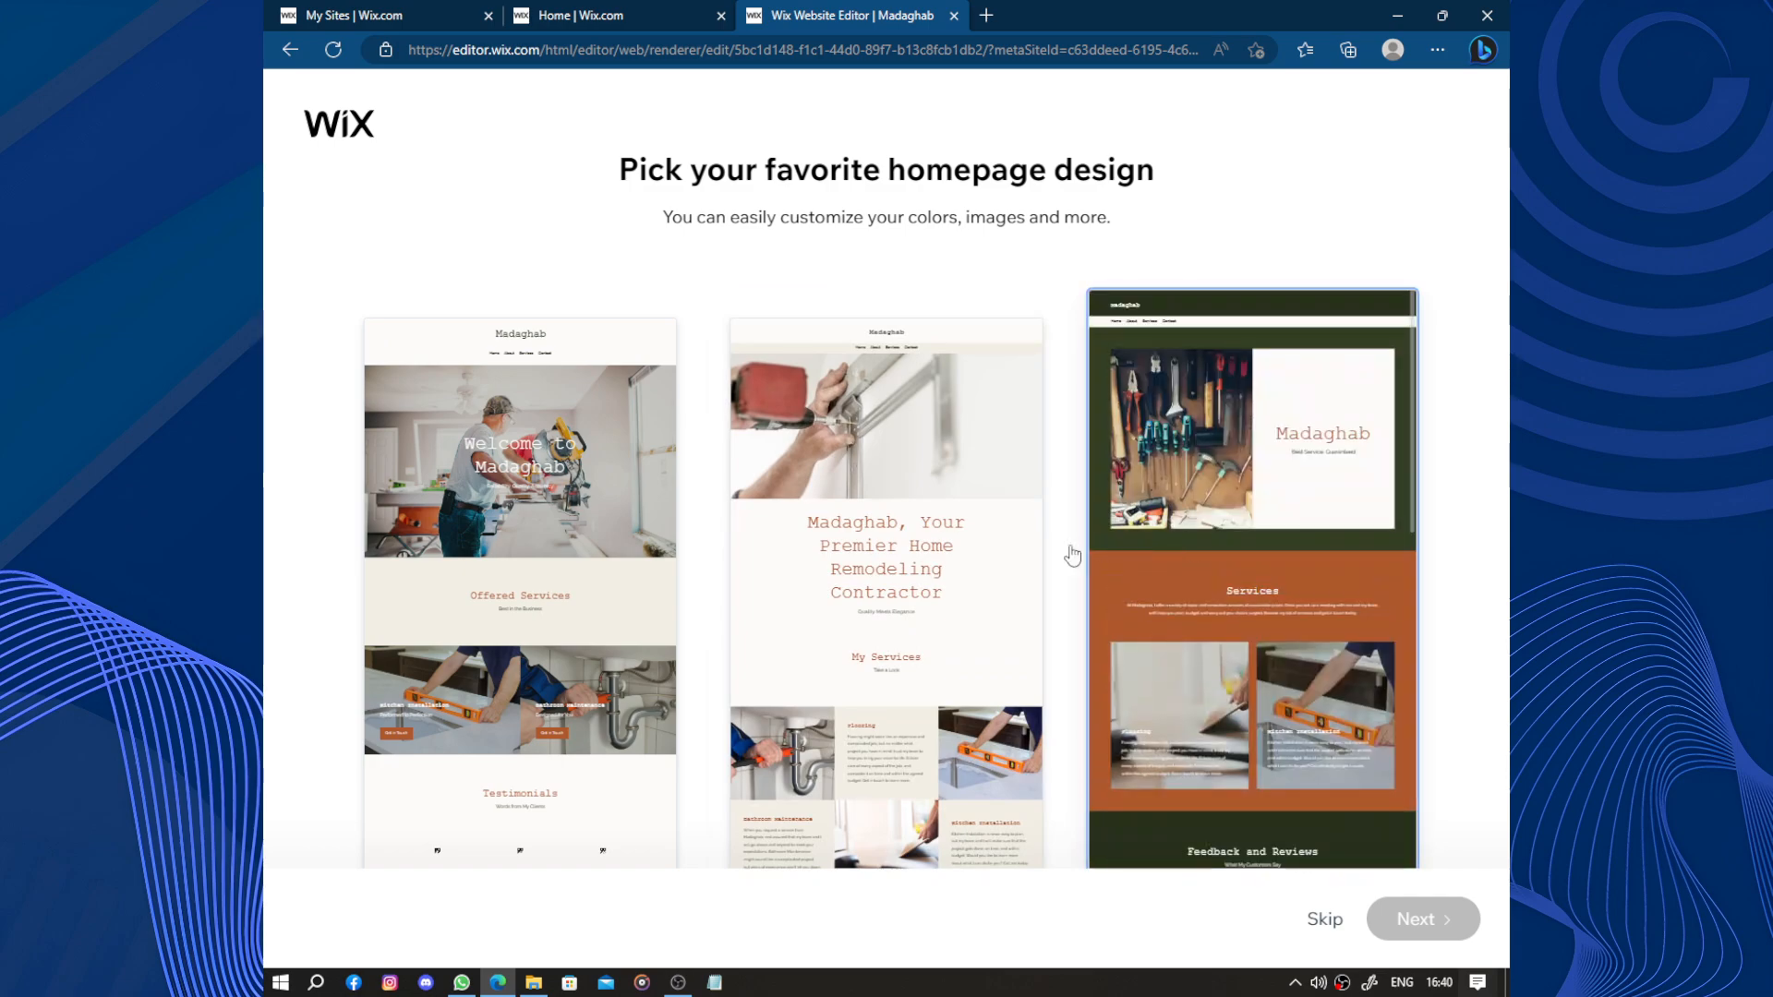
Choose the homepage design with the dark green background and orange Services section, and add only the About page to the site
click(1171, 594)
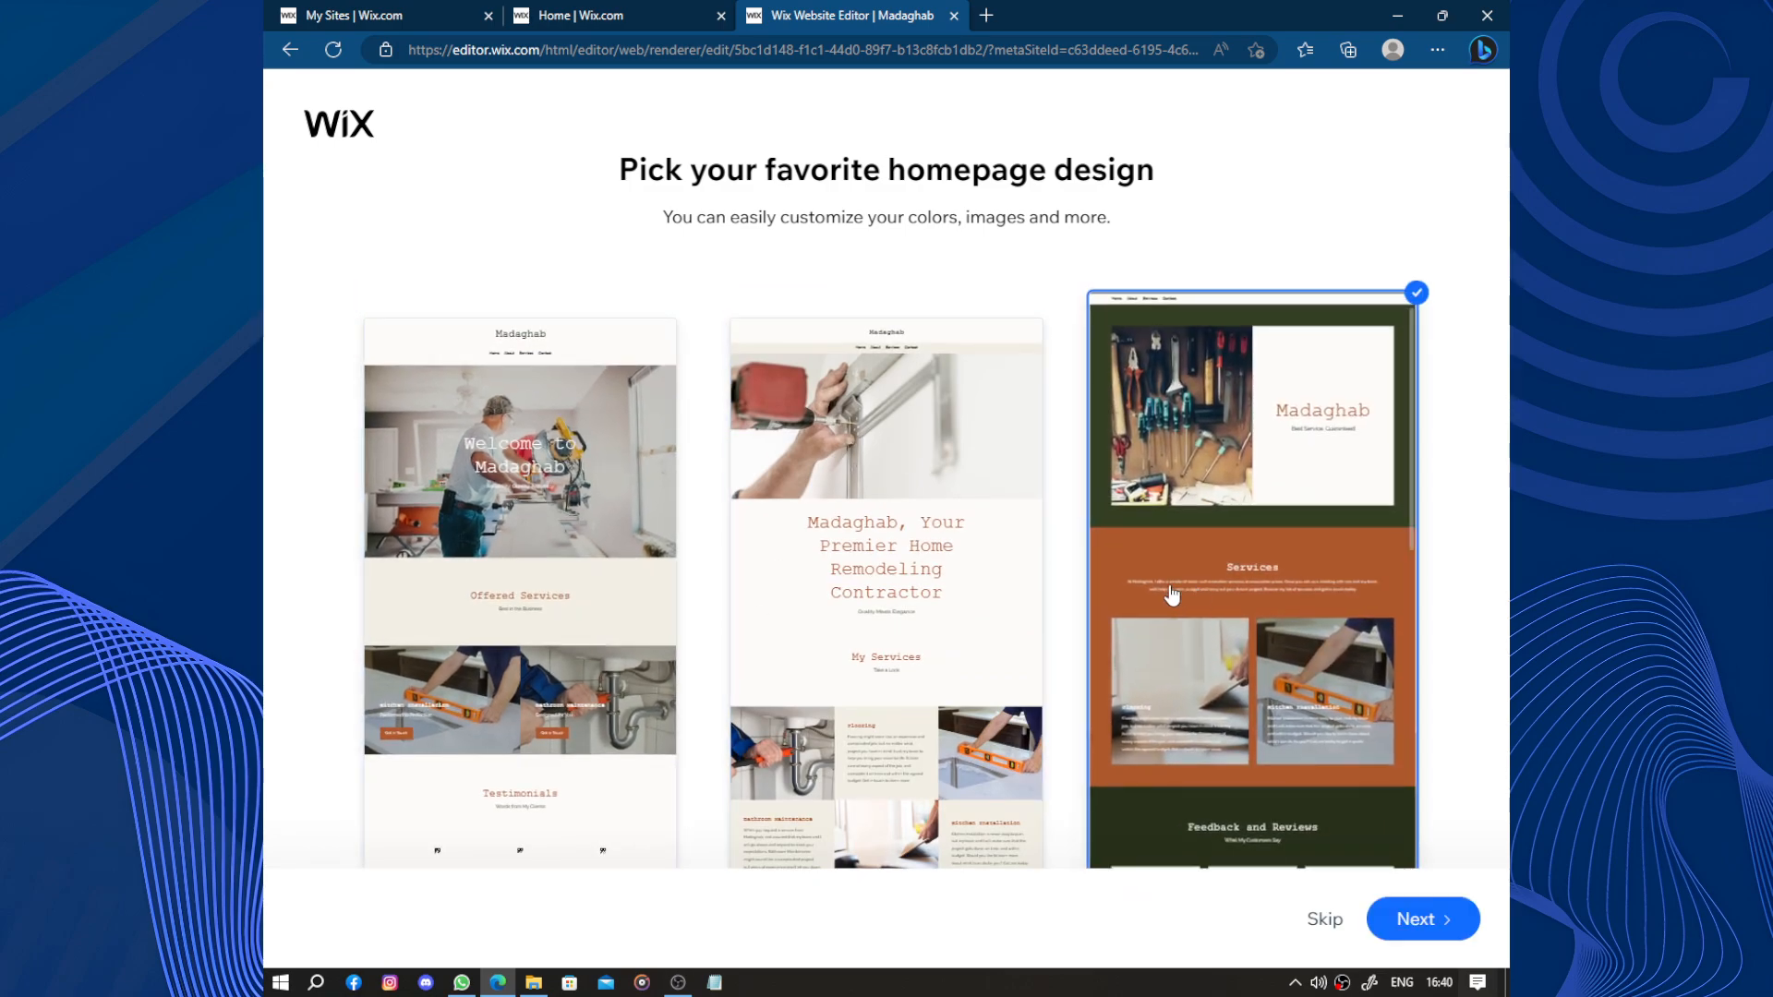
click(1402, 922)
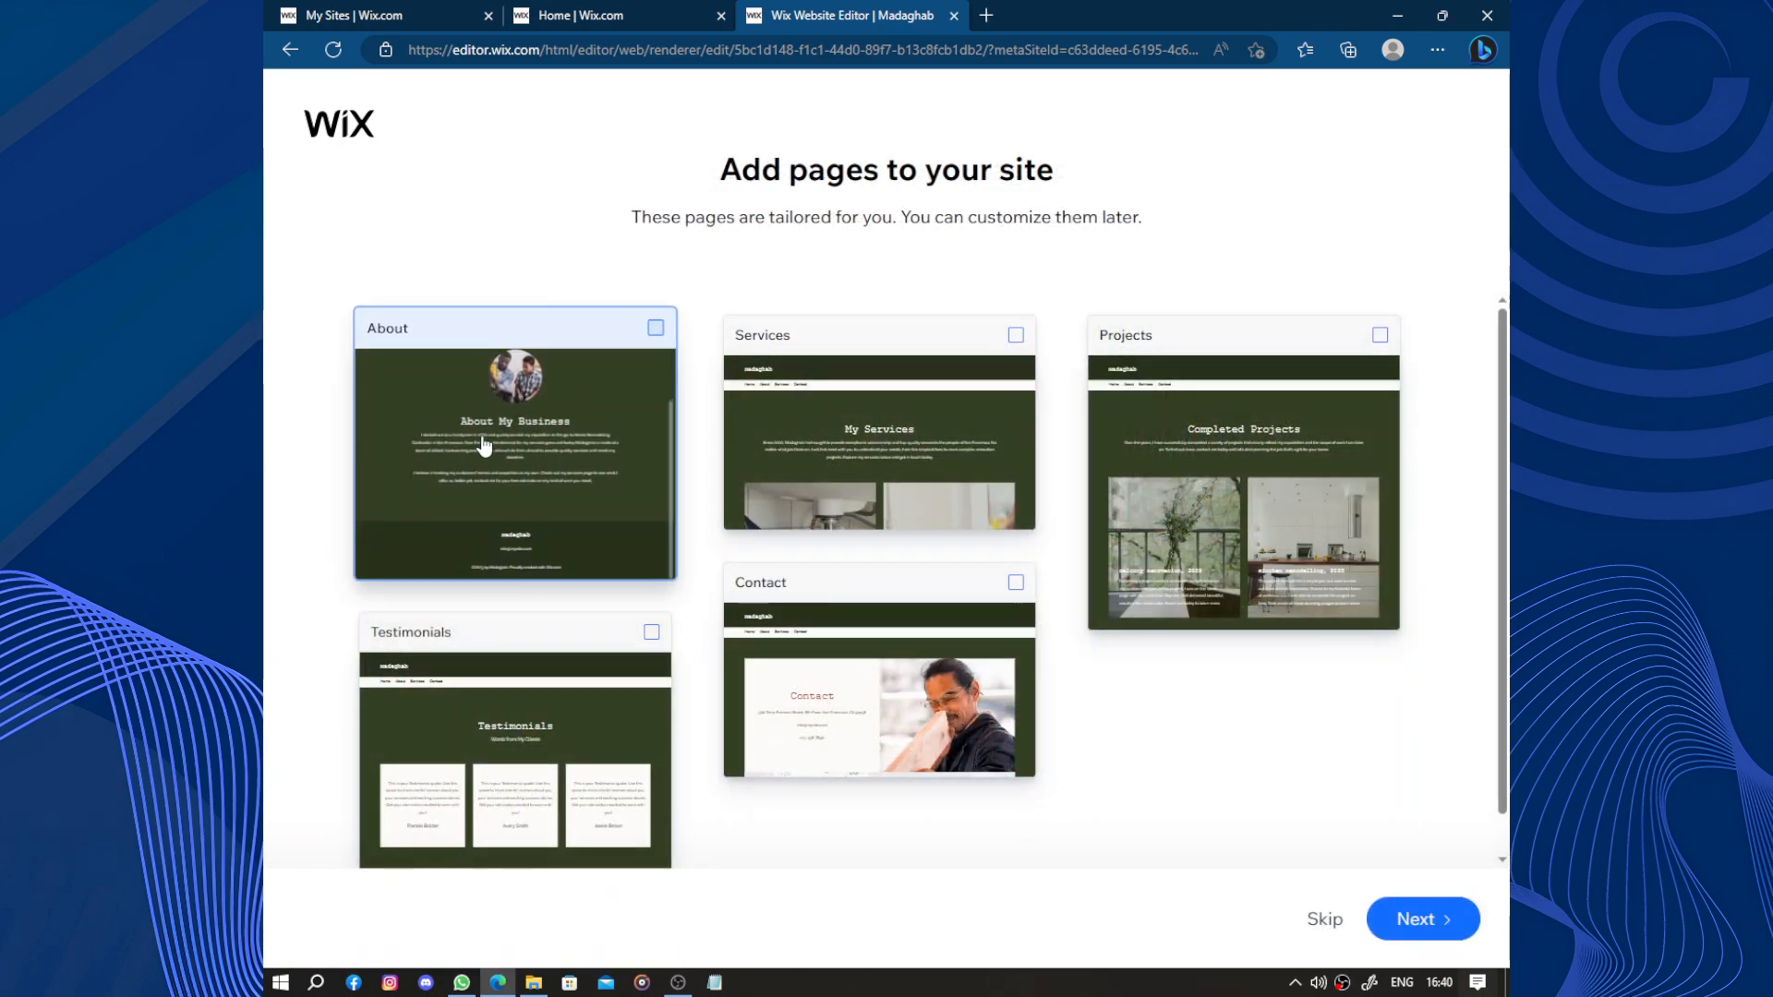
click(499, 523)
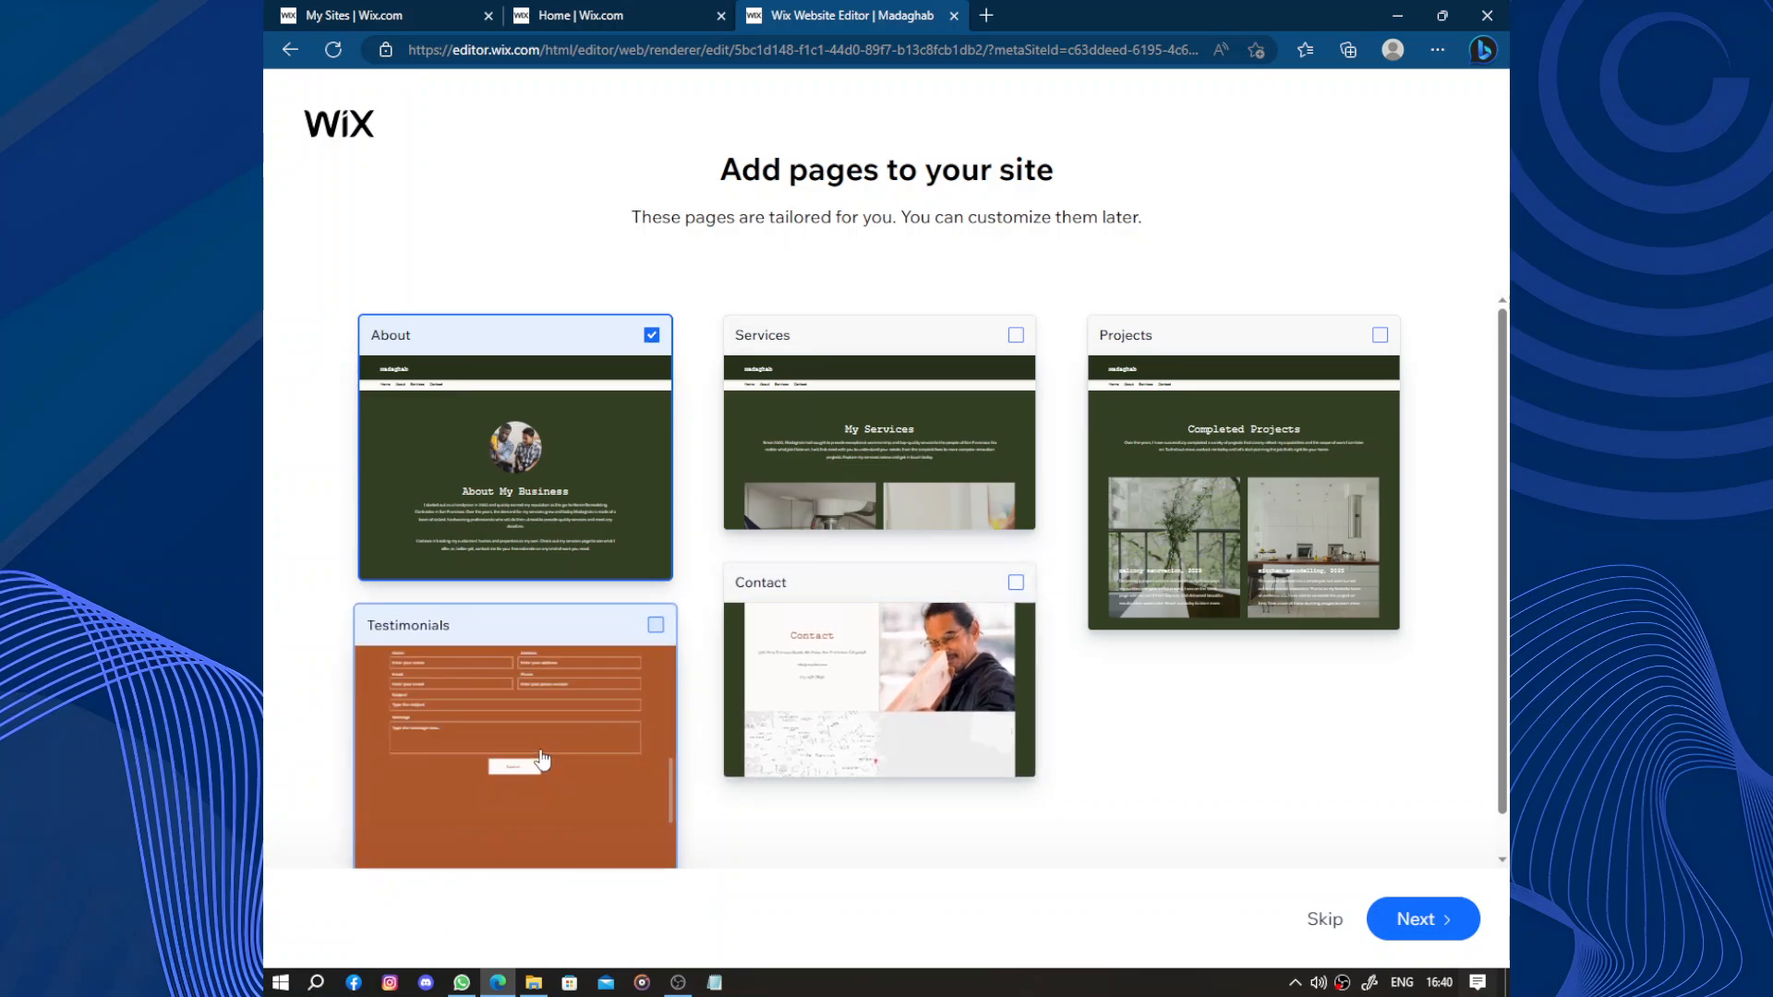
click(1434, 921)
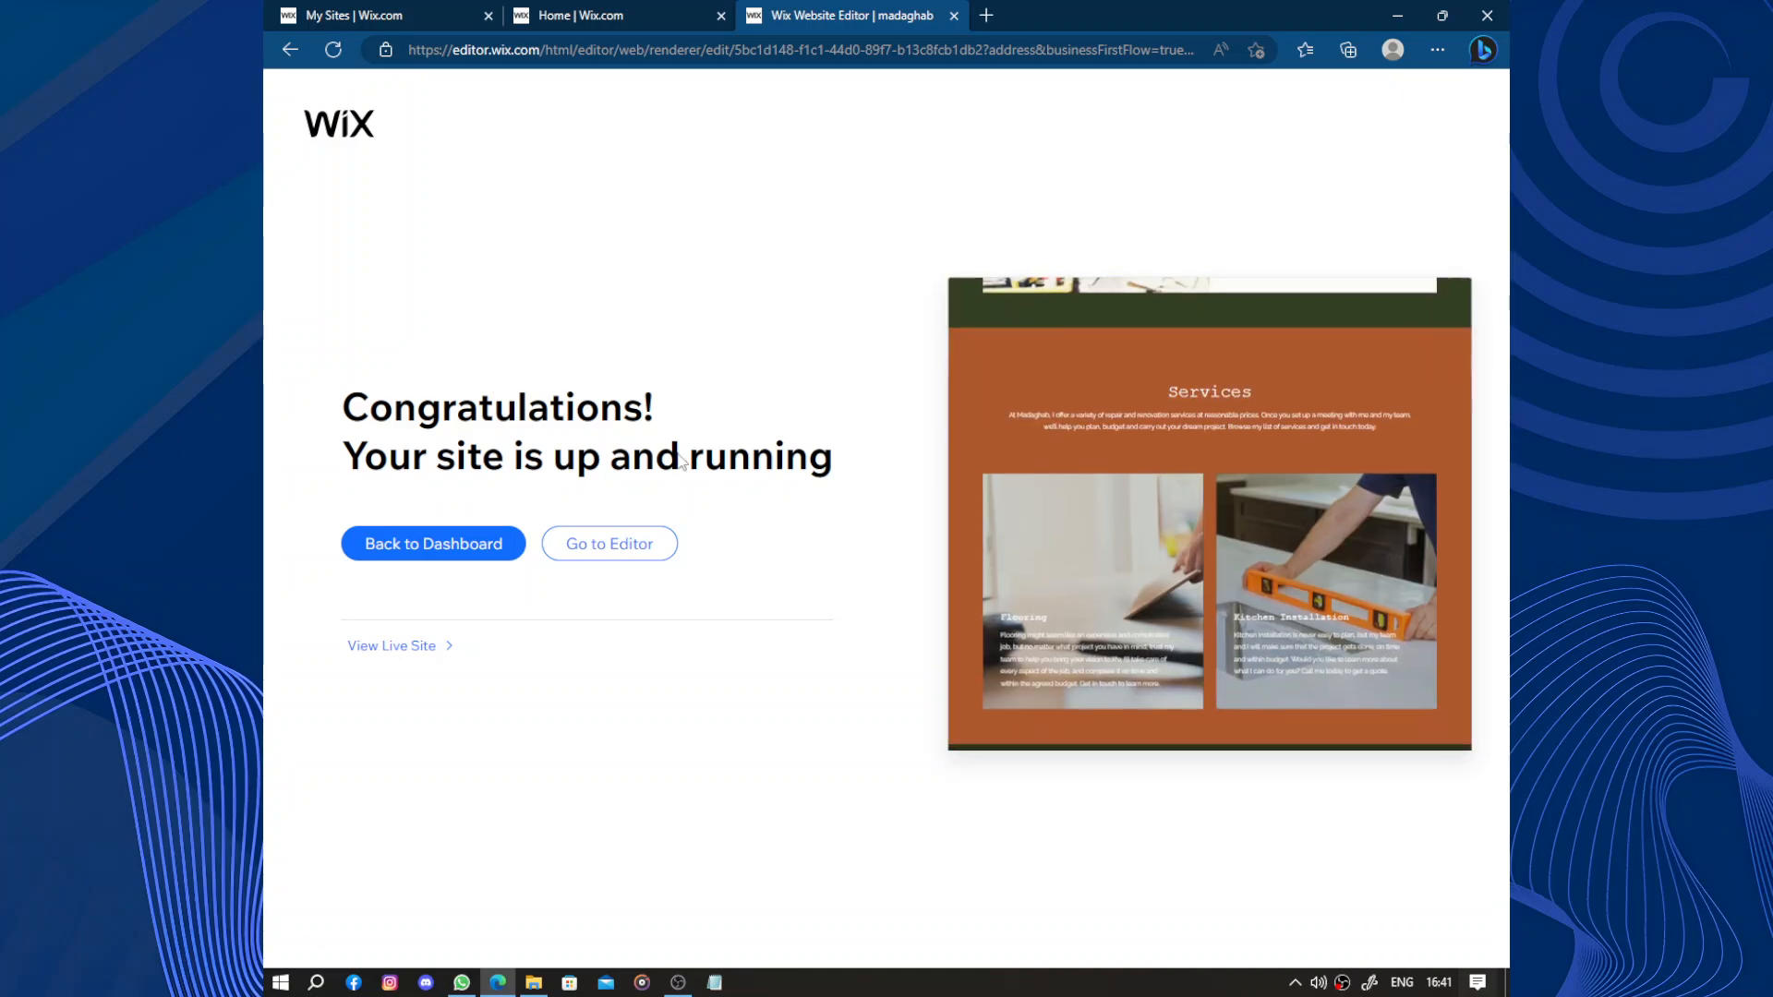
Open the generated site in the editor and look over the homepage sections from the welcome area to the contact section
click(596, 565)
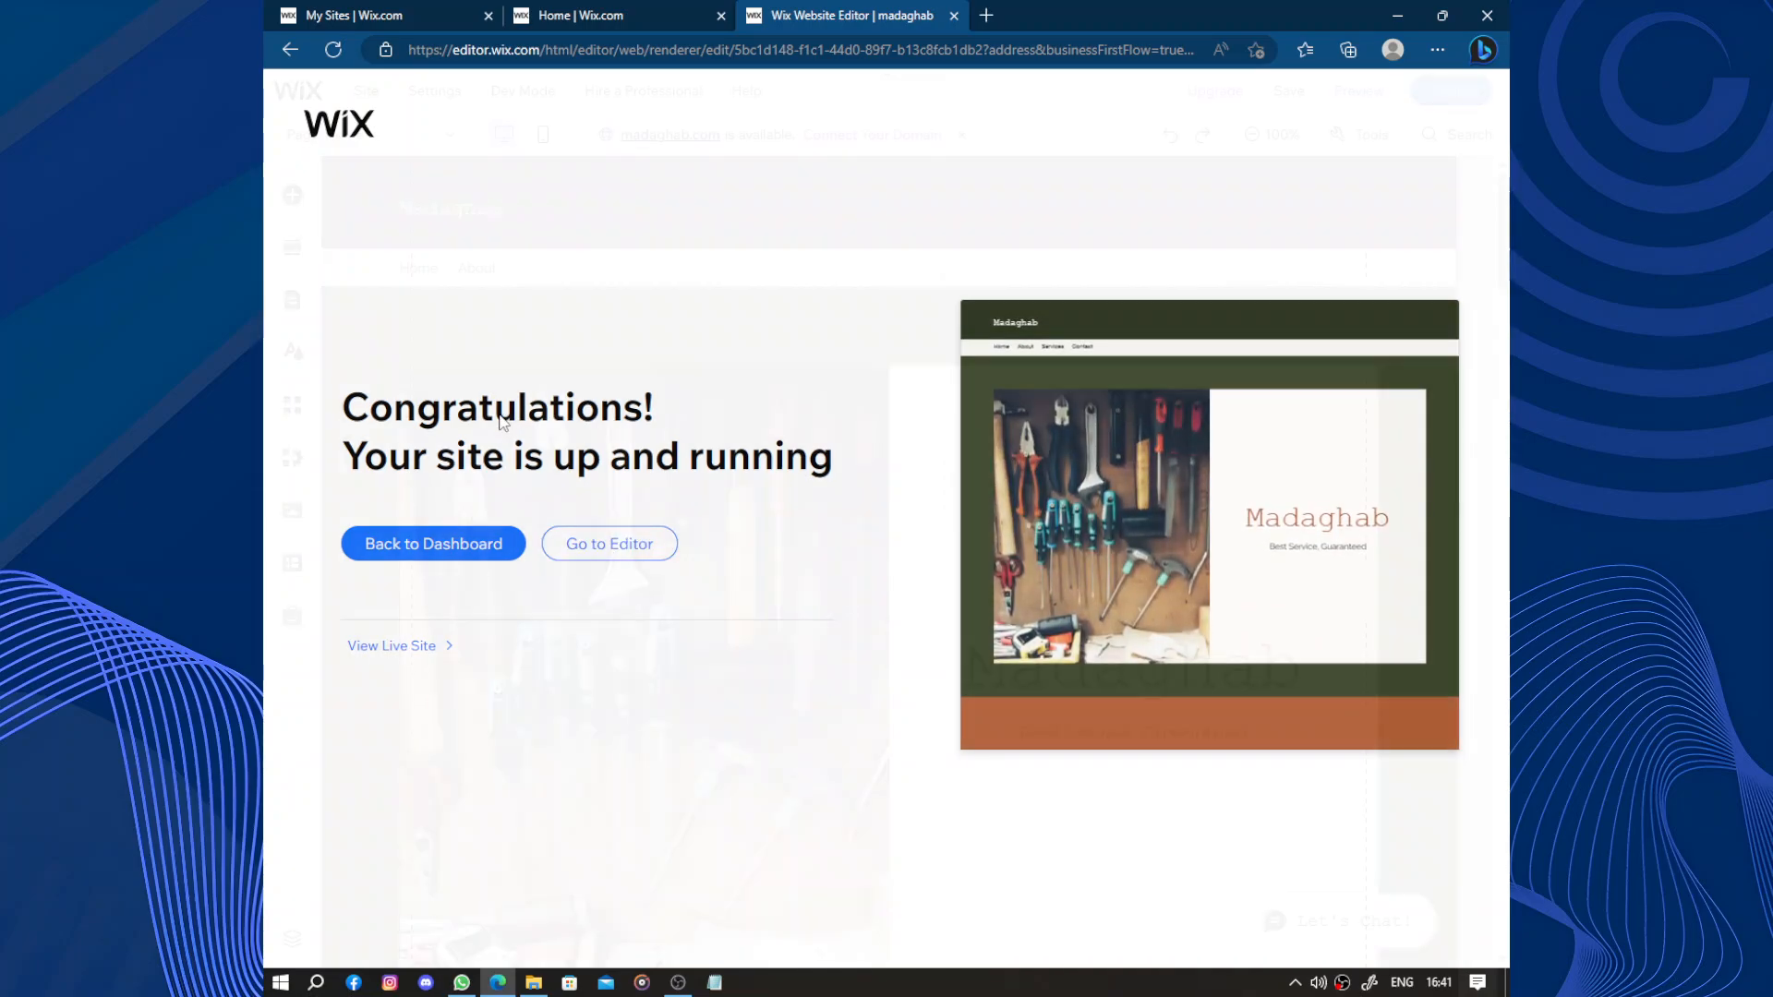
scroll(938, 429, down, 4)
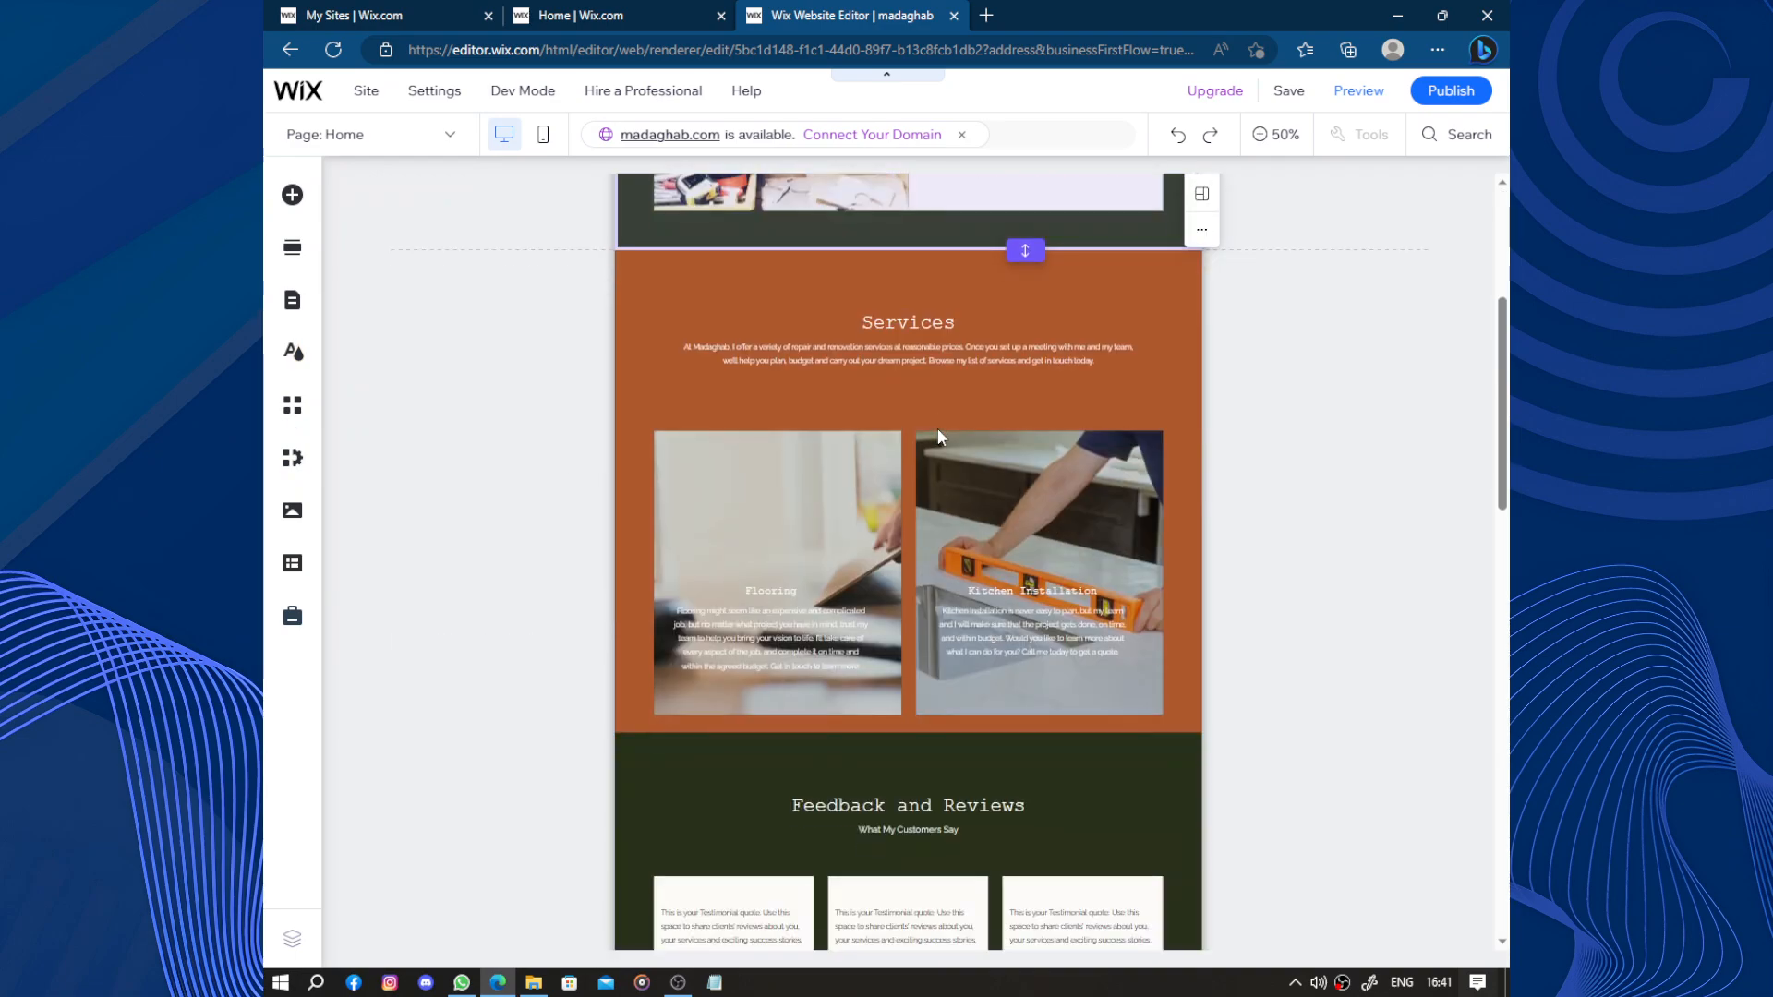
scroll(911, 408, down, 2)
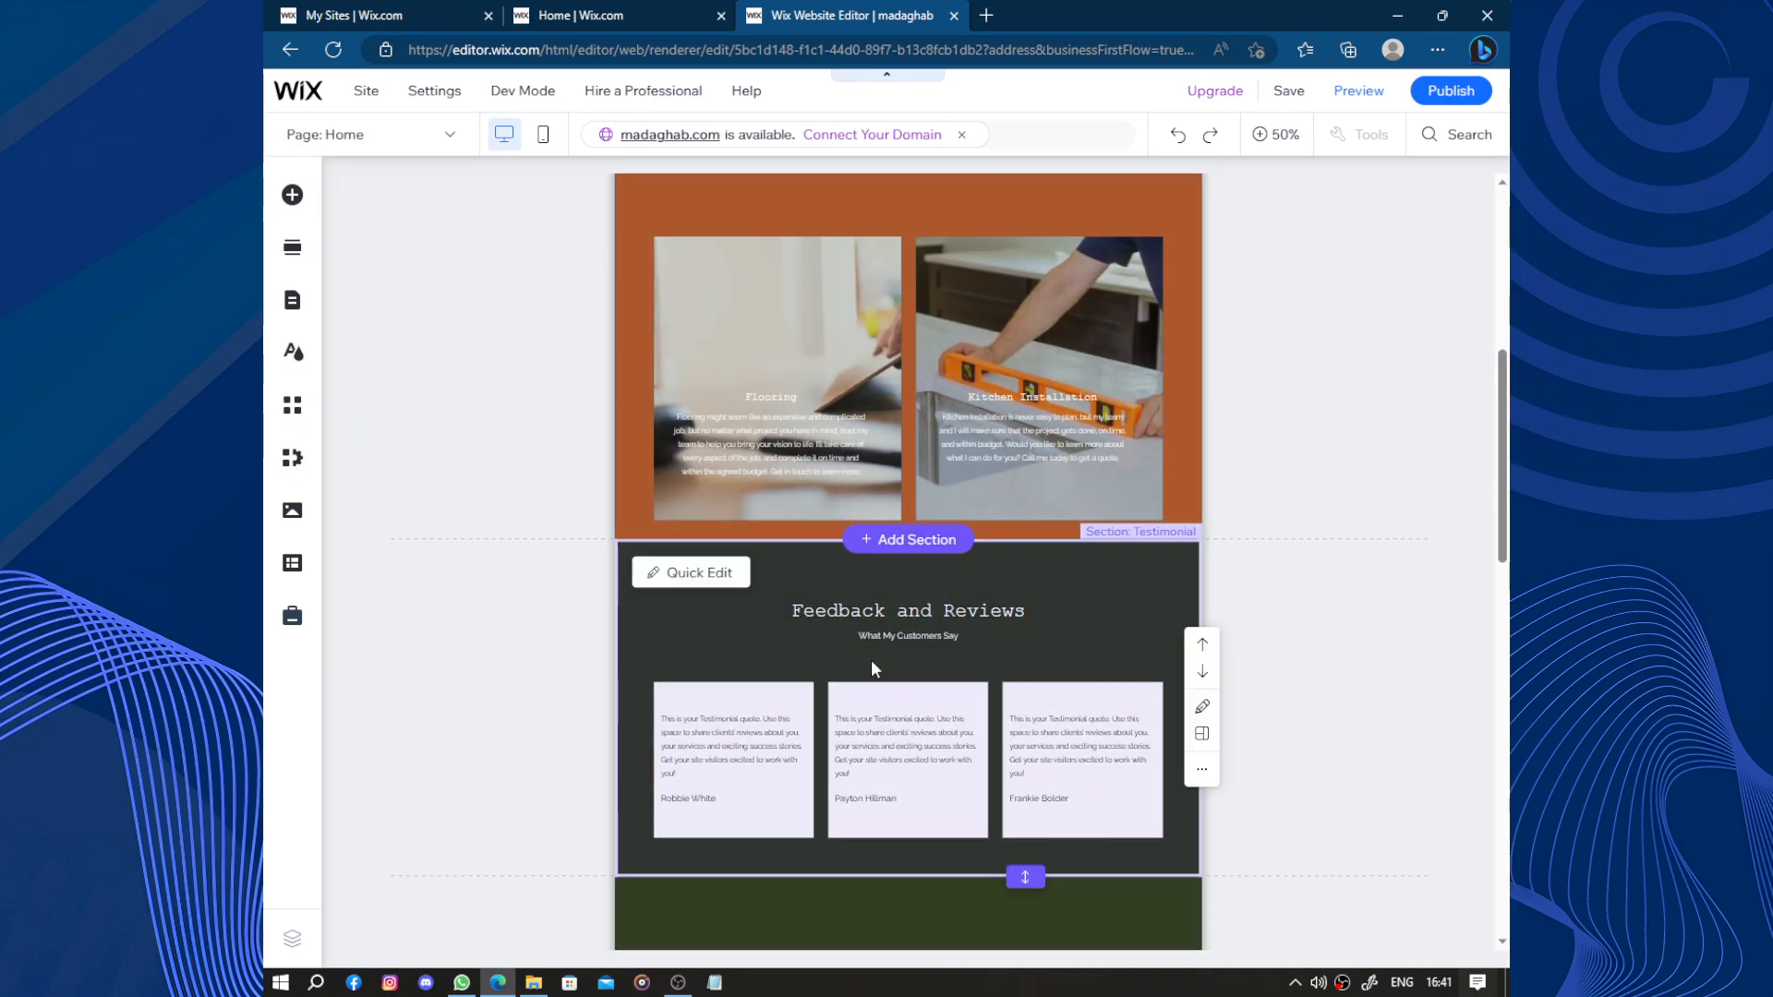
scroll(923, 628, down, 3)
scroll(901, 668, down, 4)
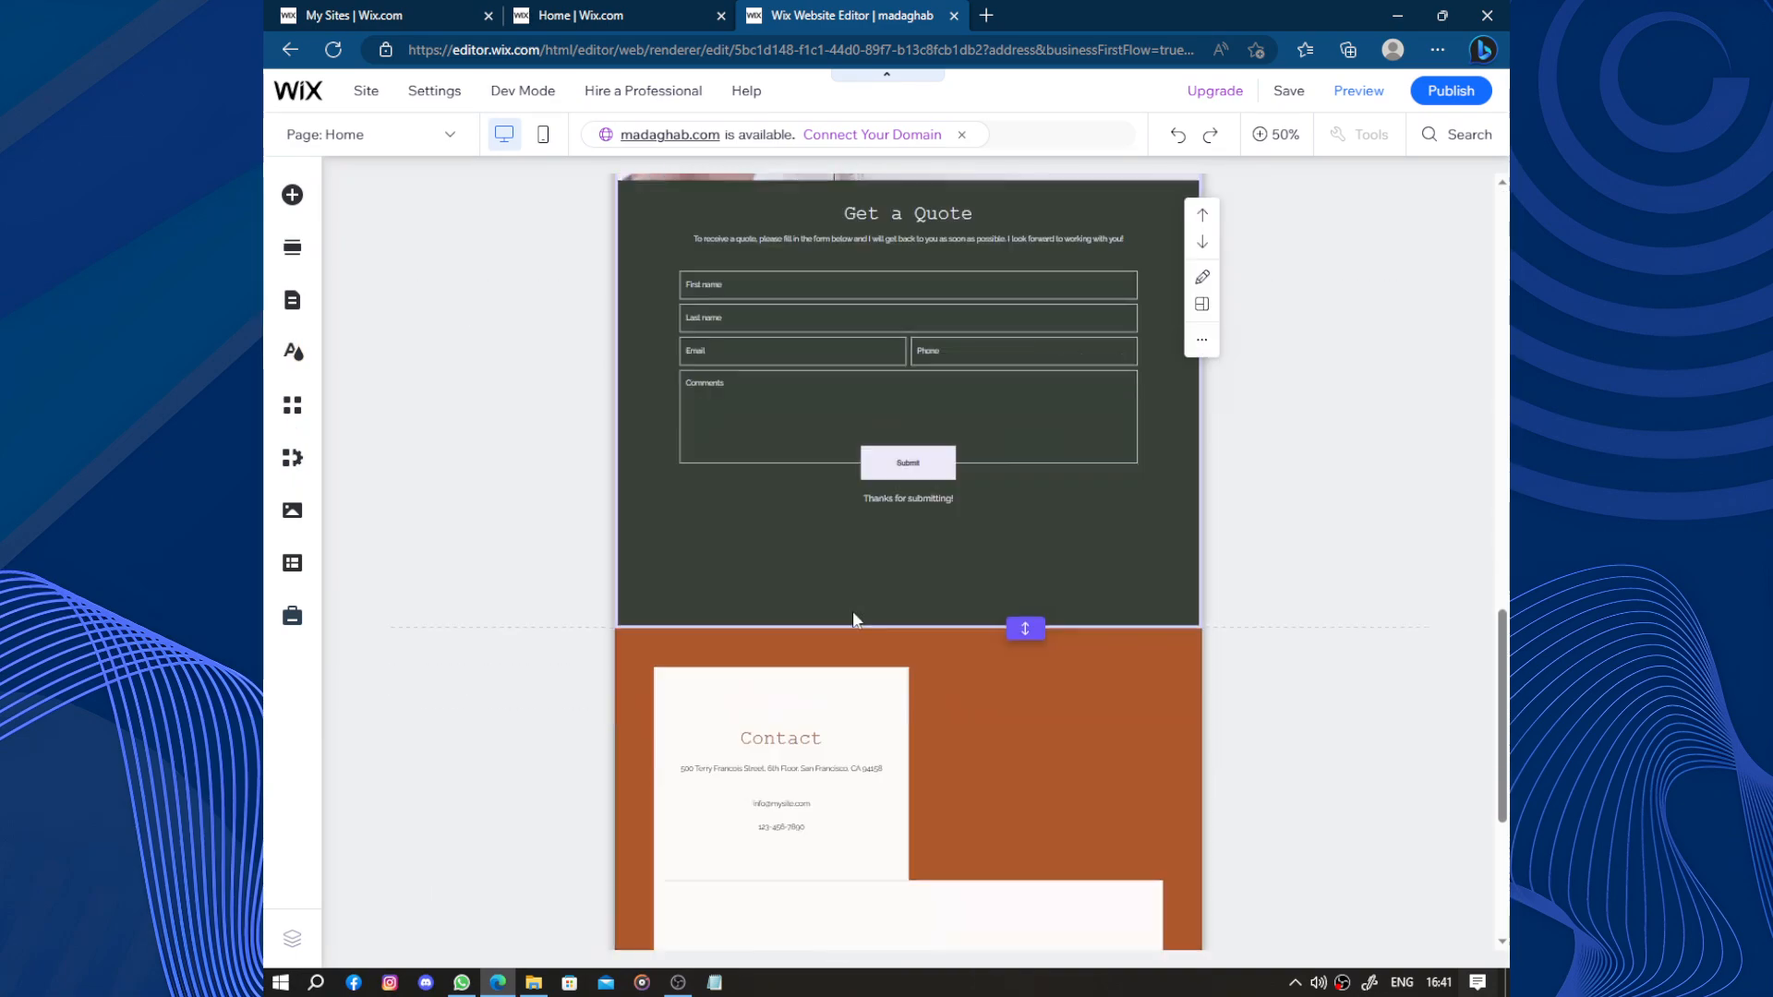
scroll(937, 568, up, 12)
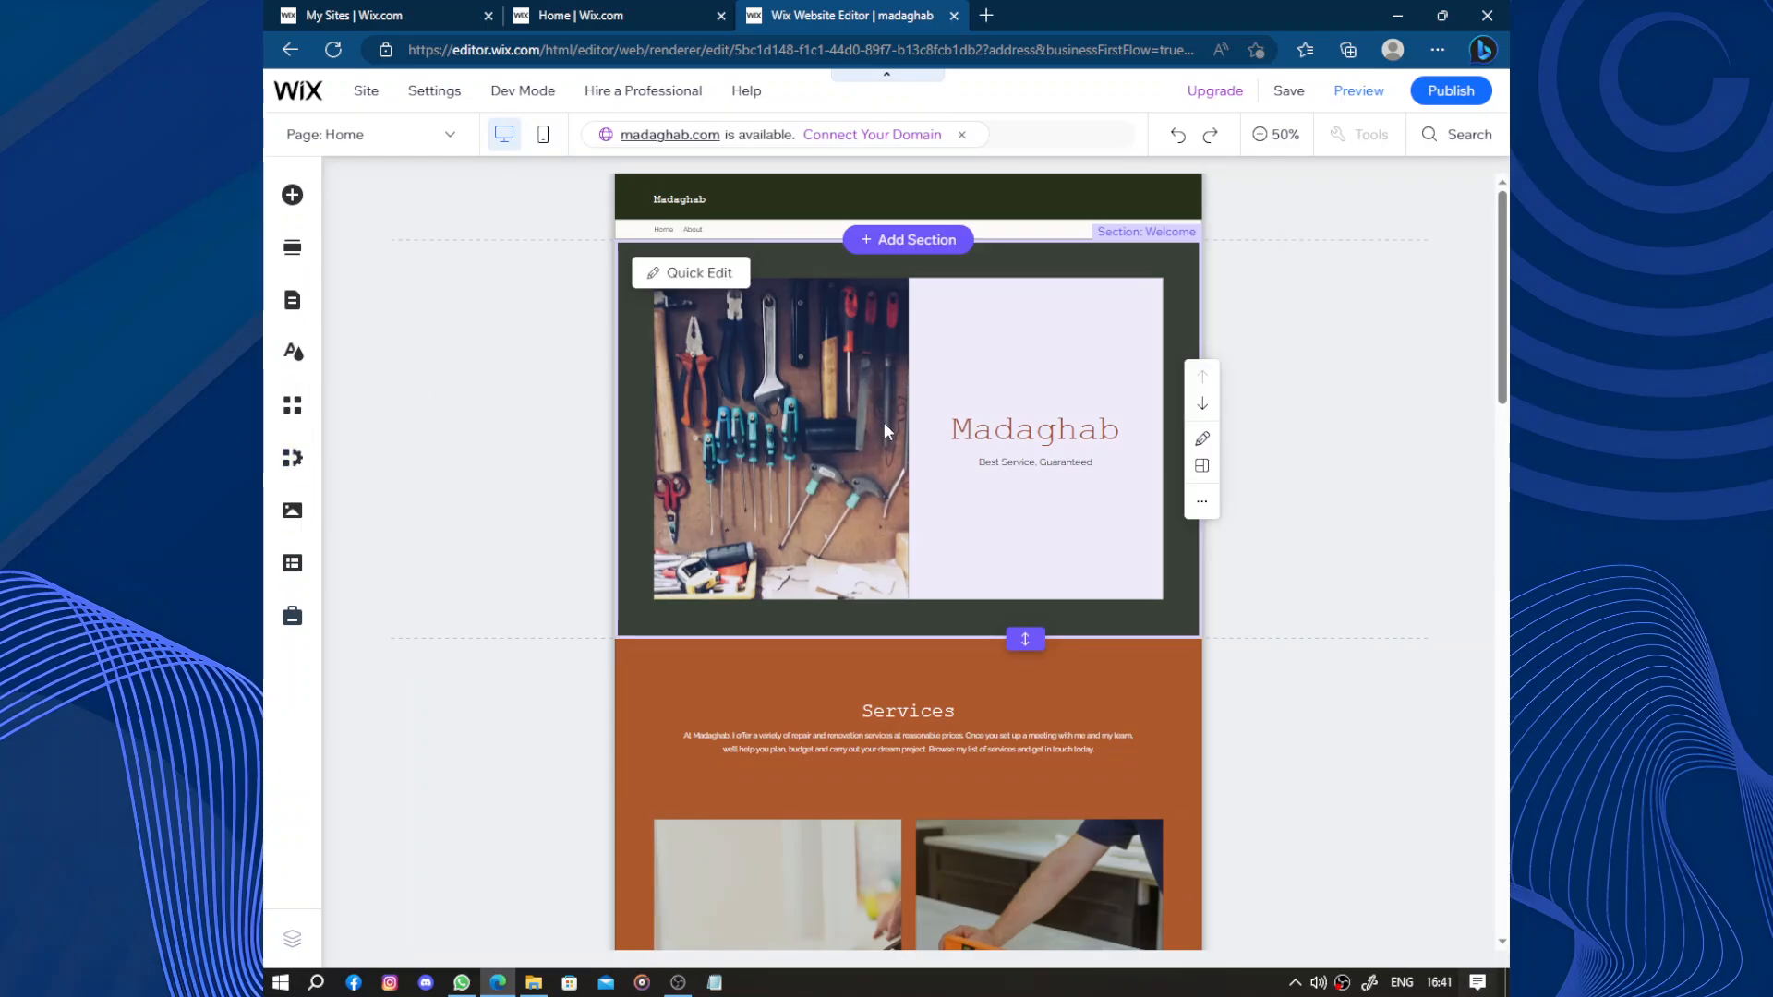
scroll(910, 439, down, 10)
scroll(910, 440, up, 10)
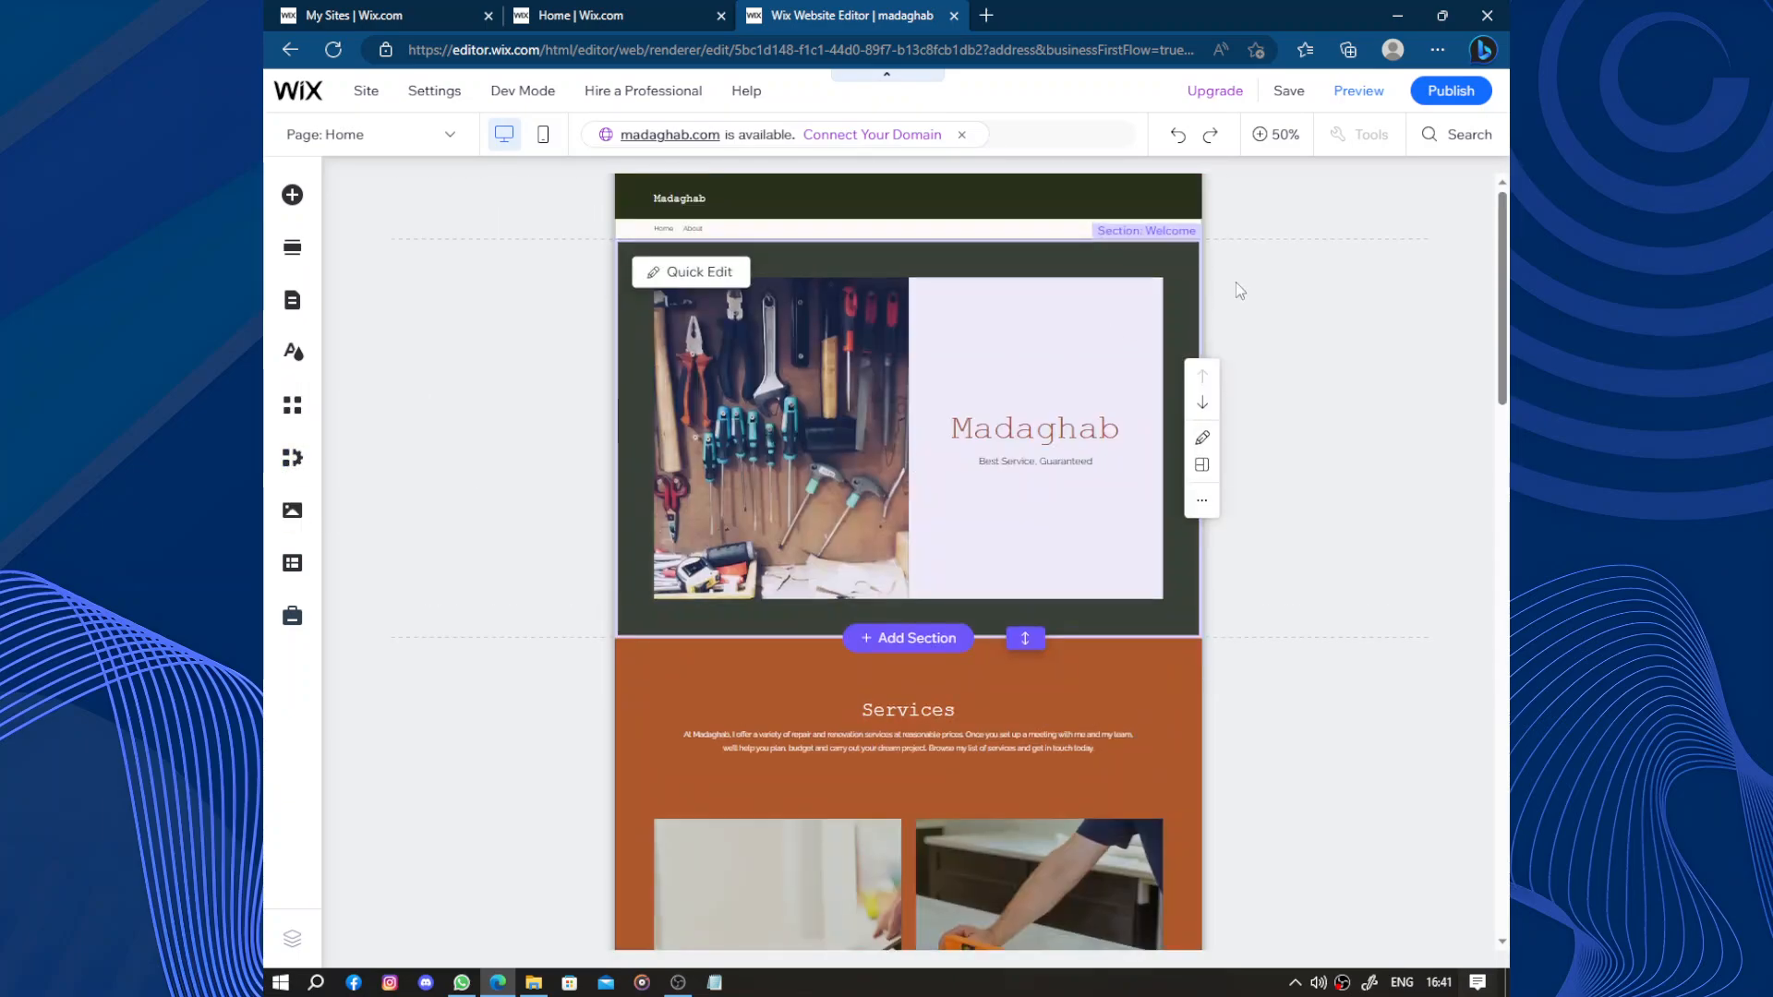
Publish the site, open its live version, and return to the editor to dismiss the publishing and mobile editing dialogs
click(1446, 96)
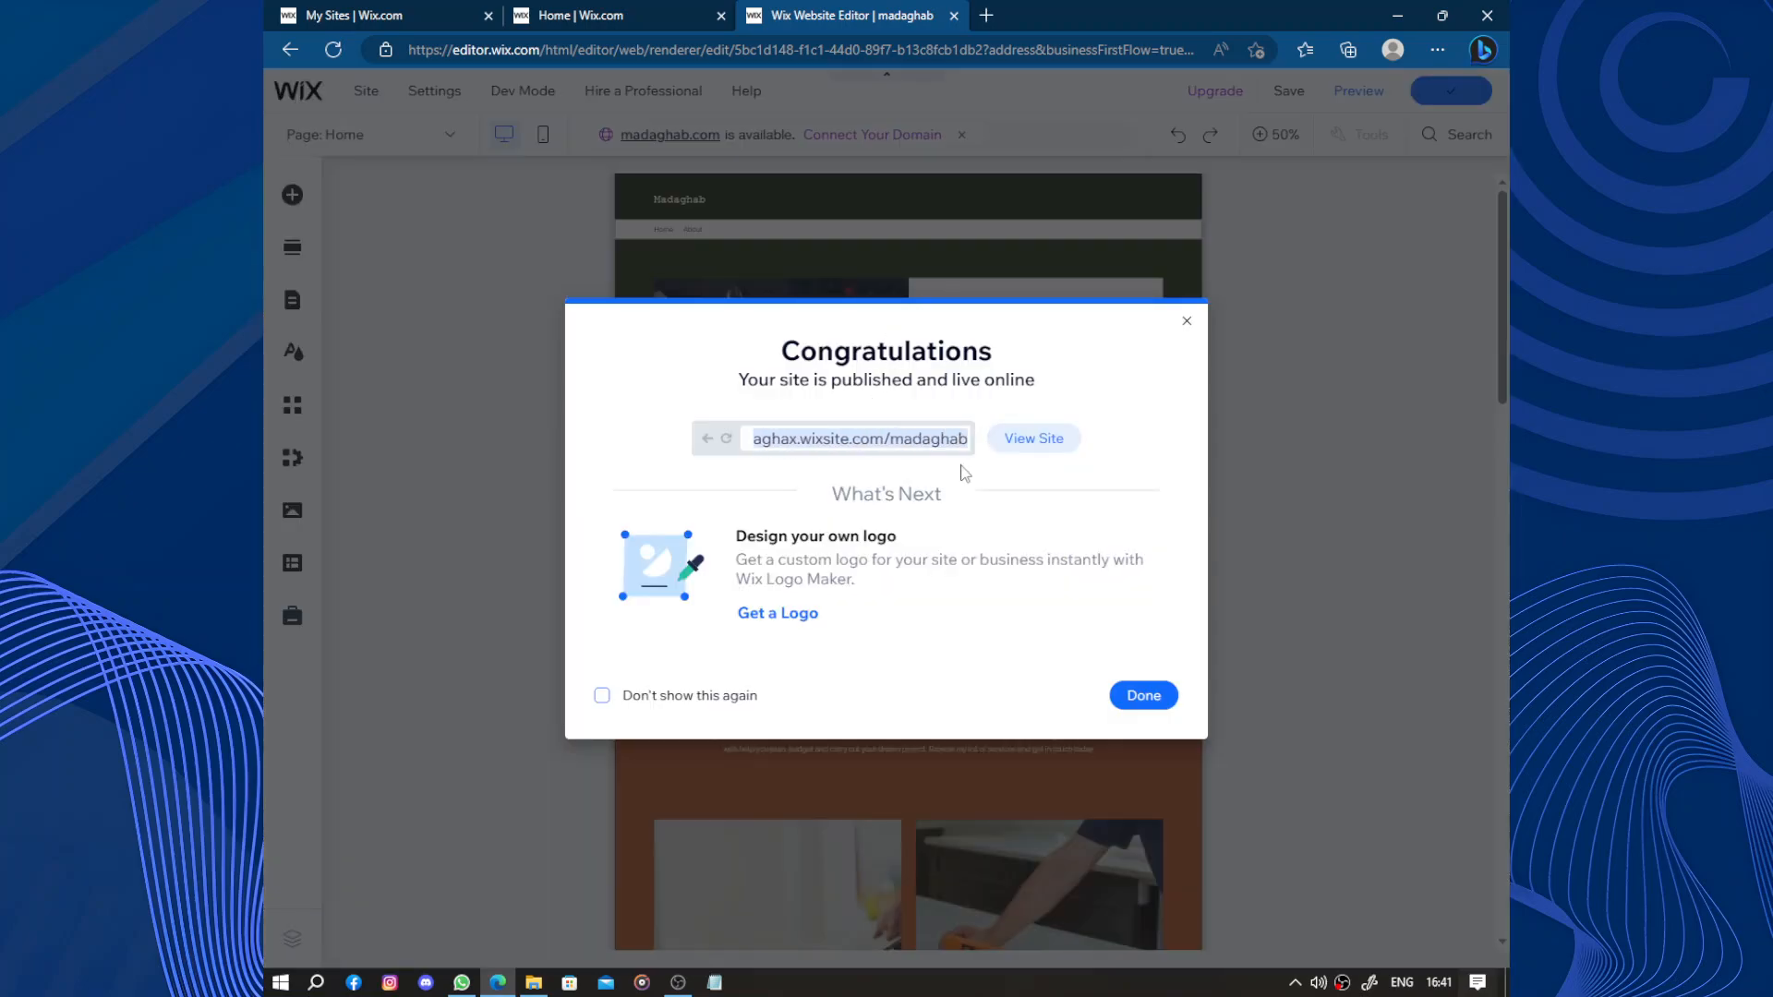
click(1009, 438)
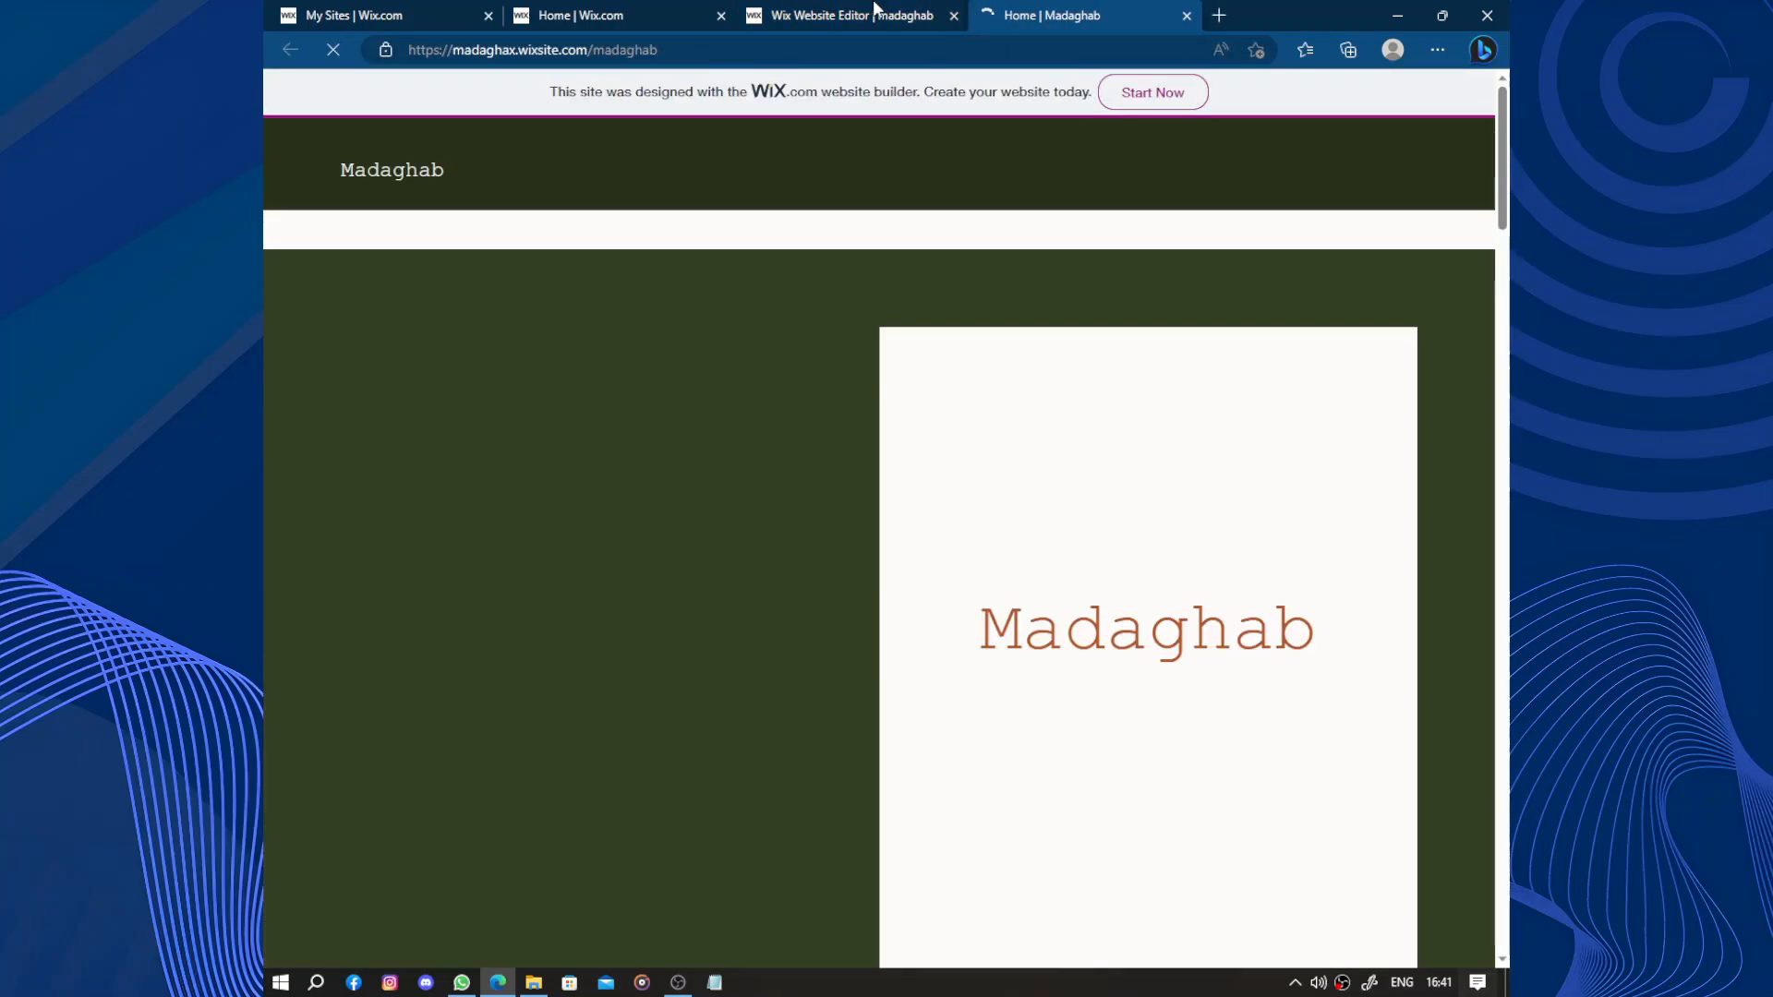
click(873, 14)
click(1137, 695)
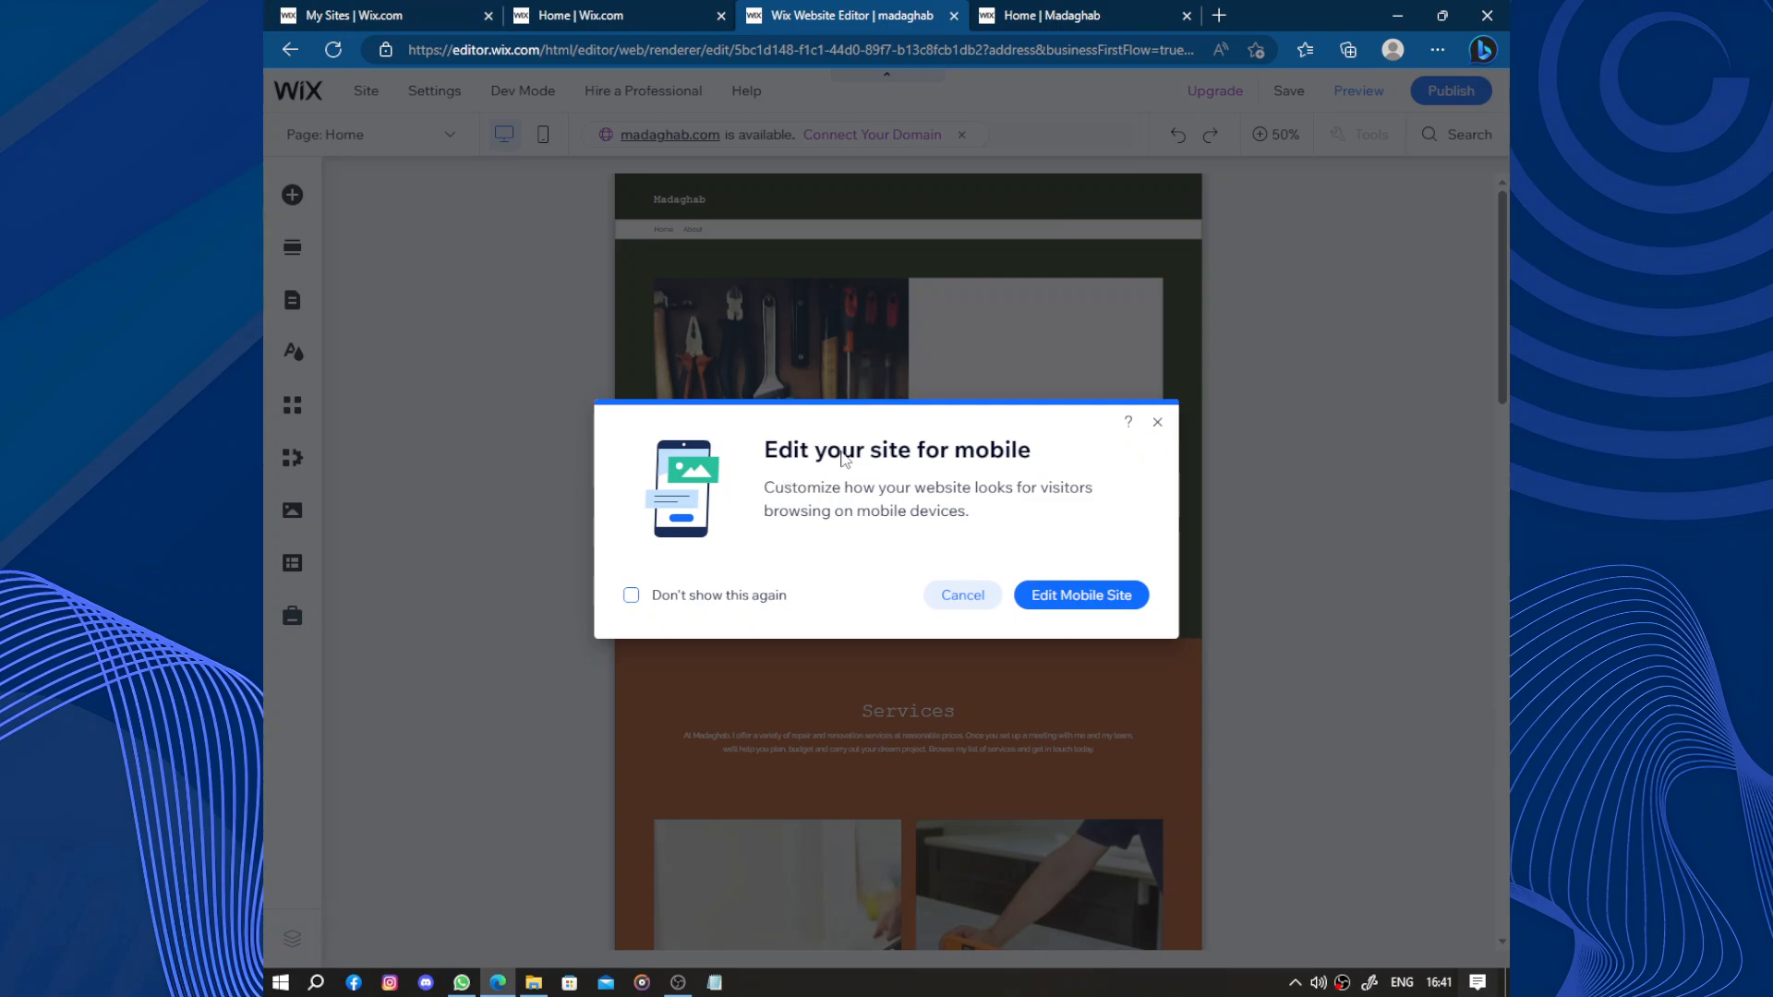
click(960, 602)
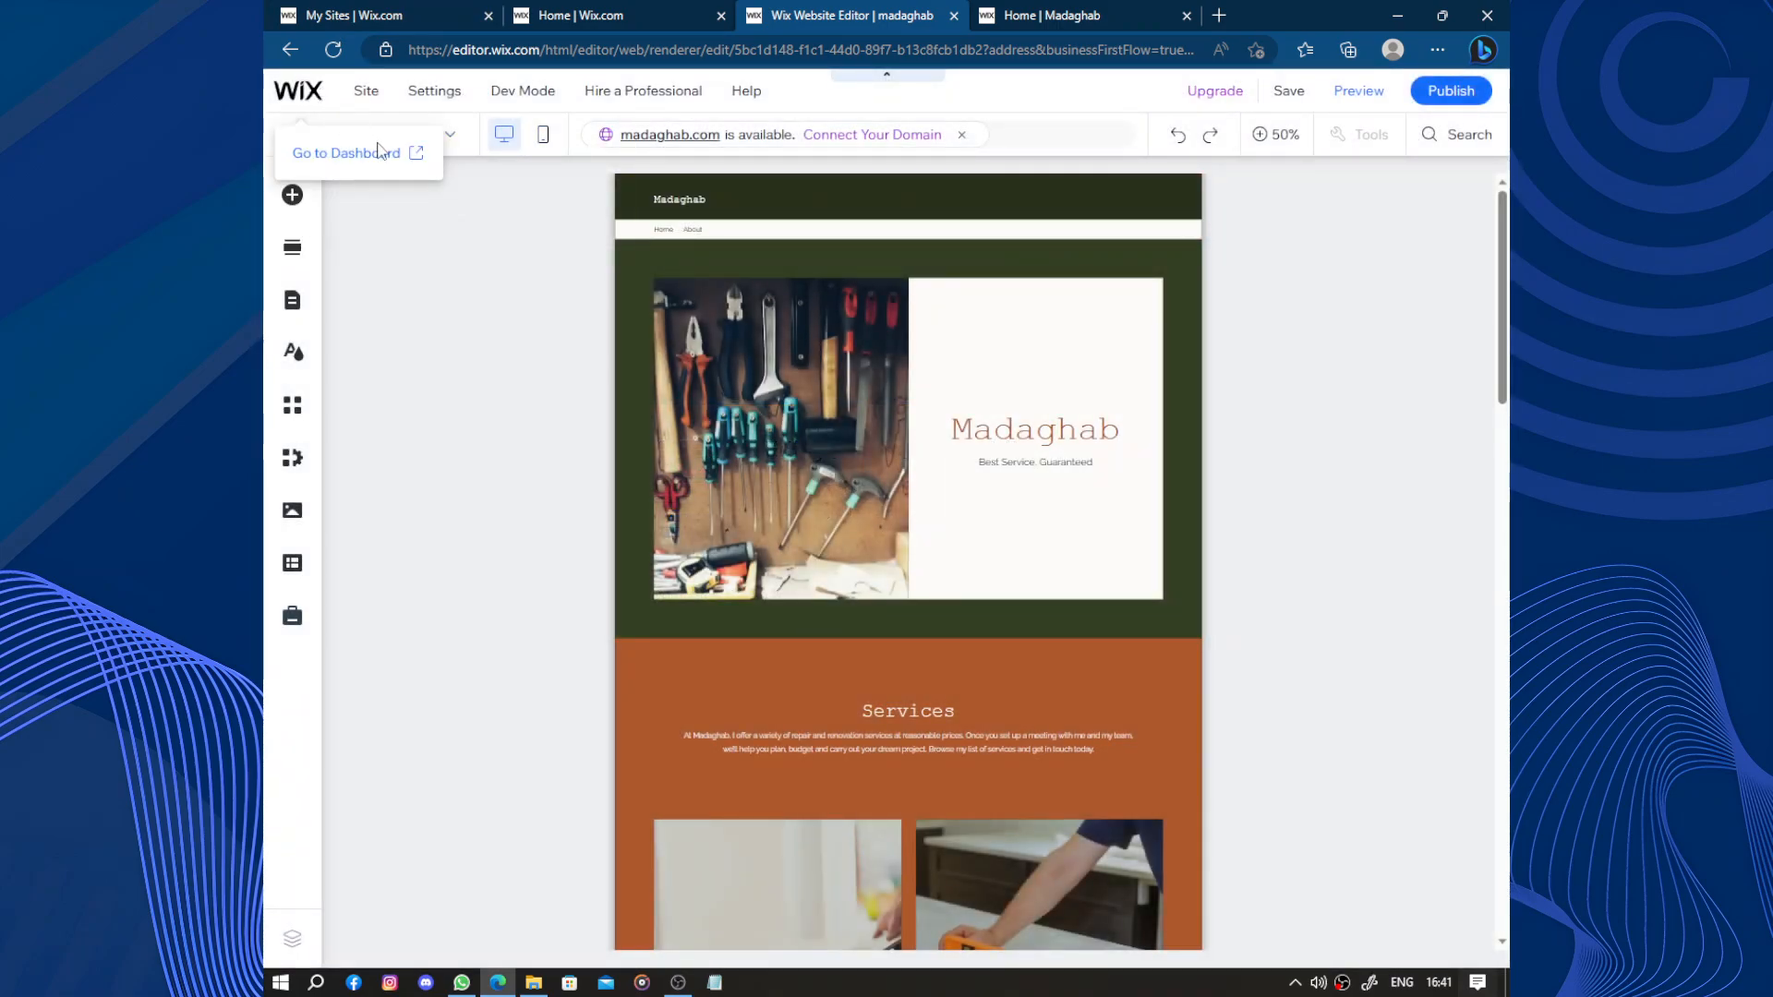
Go from the editor to the site's dashboard
click(381, 139)
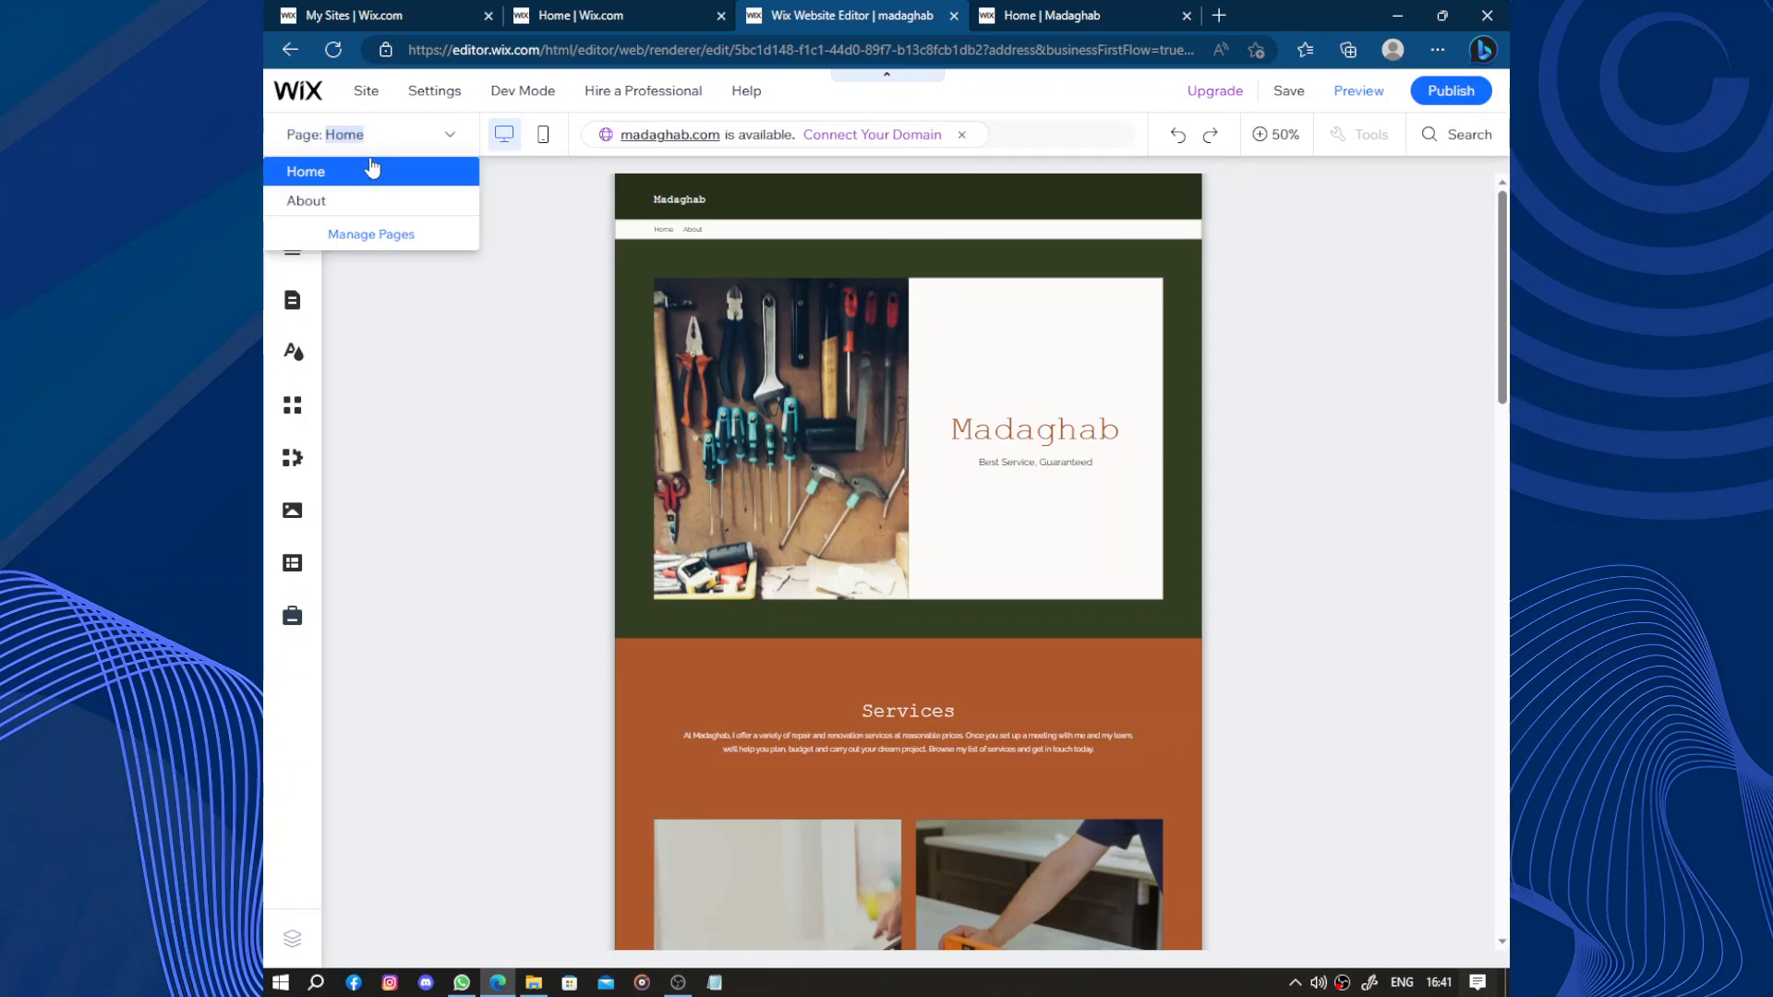
click(452, 141)
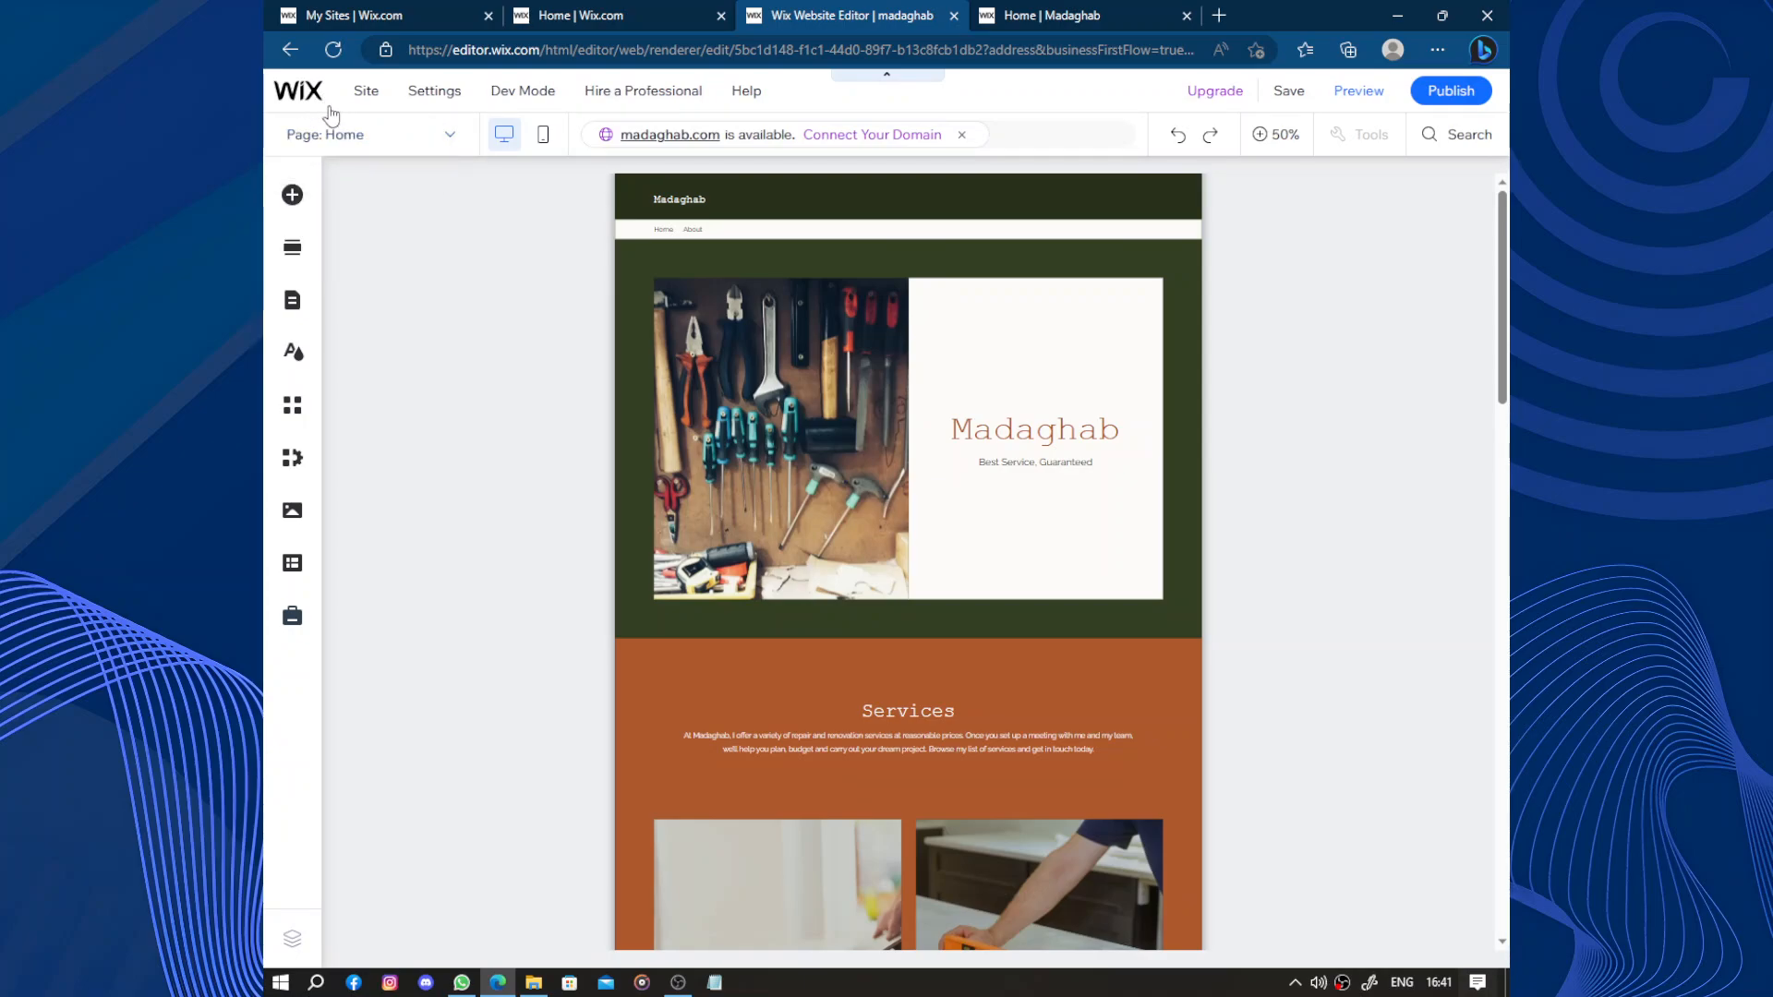
mouse_move(321, 111)
click(325, 151)
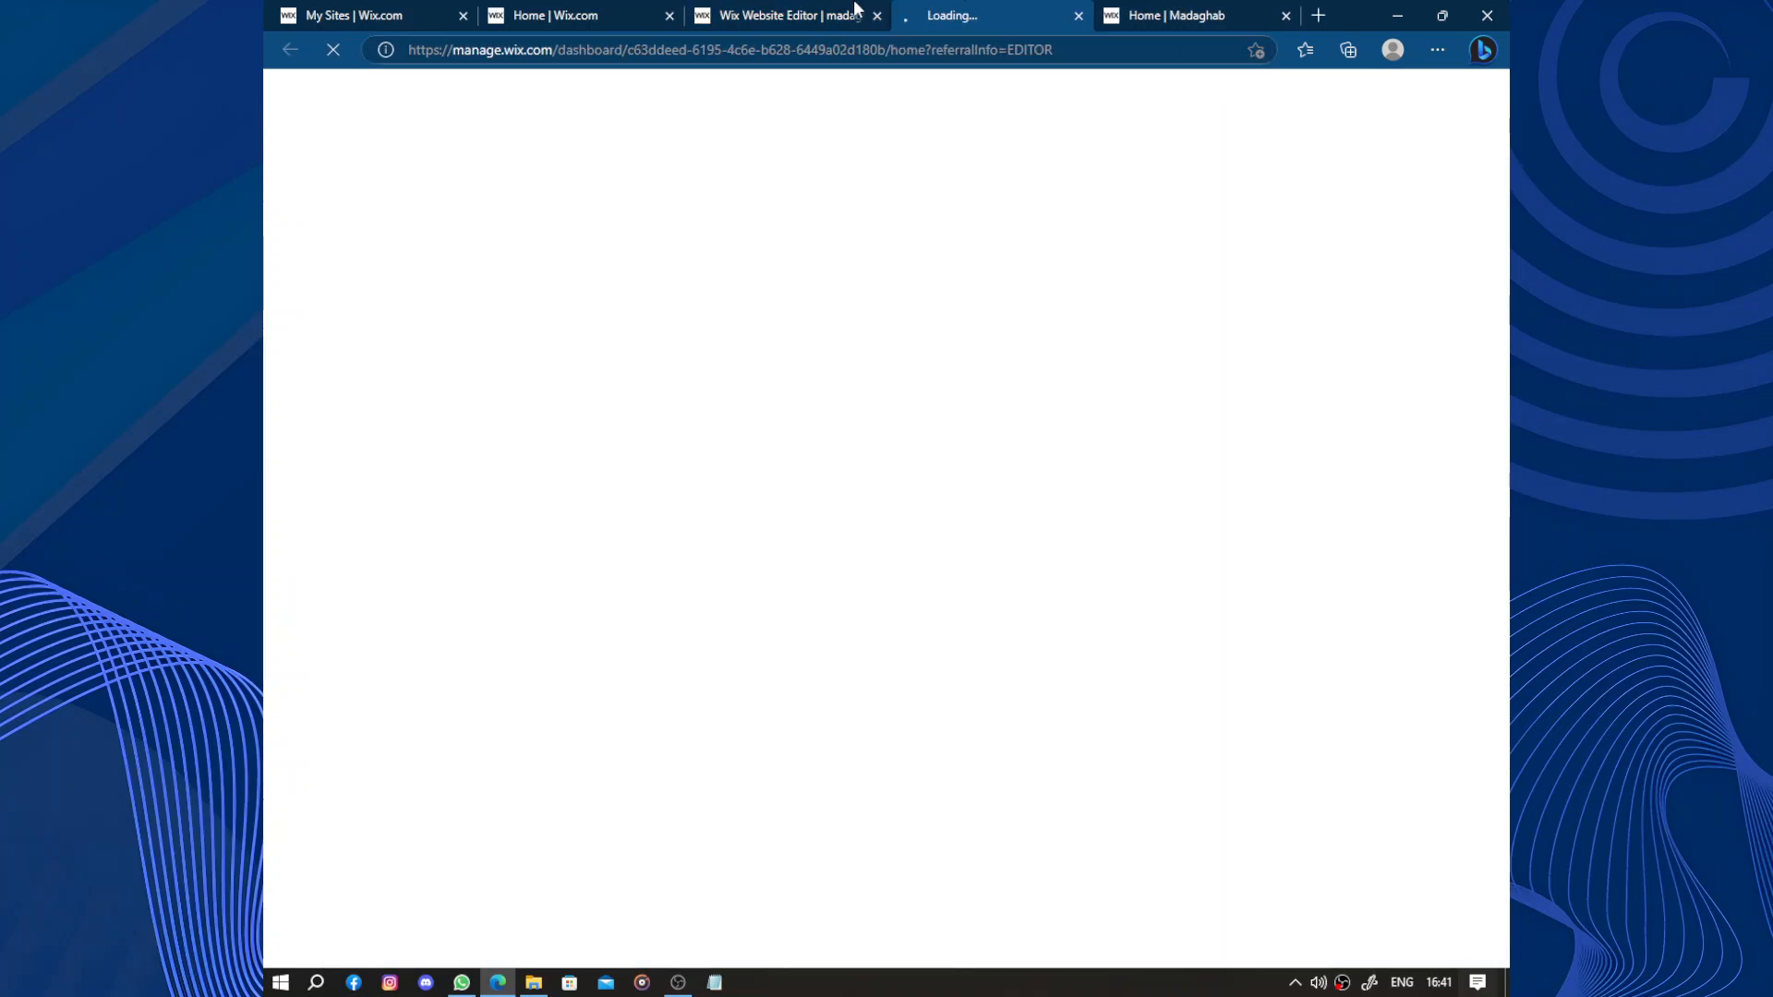
Review the published homepage from its header down to the contact details and map
click(1125, 9)
scroll(783, 362, down, 10)
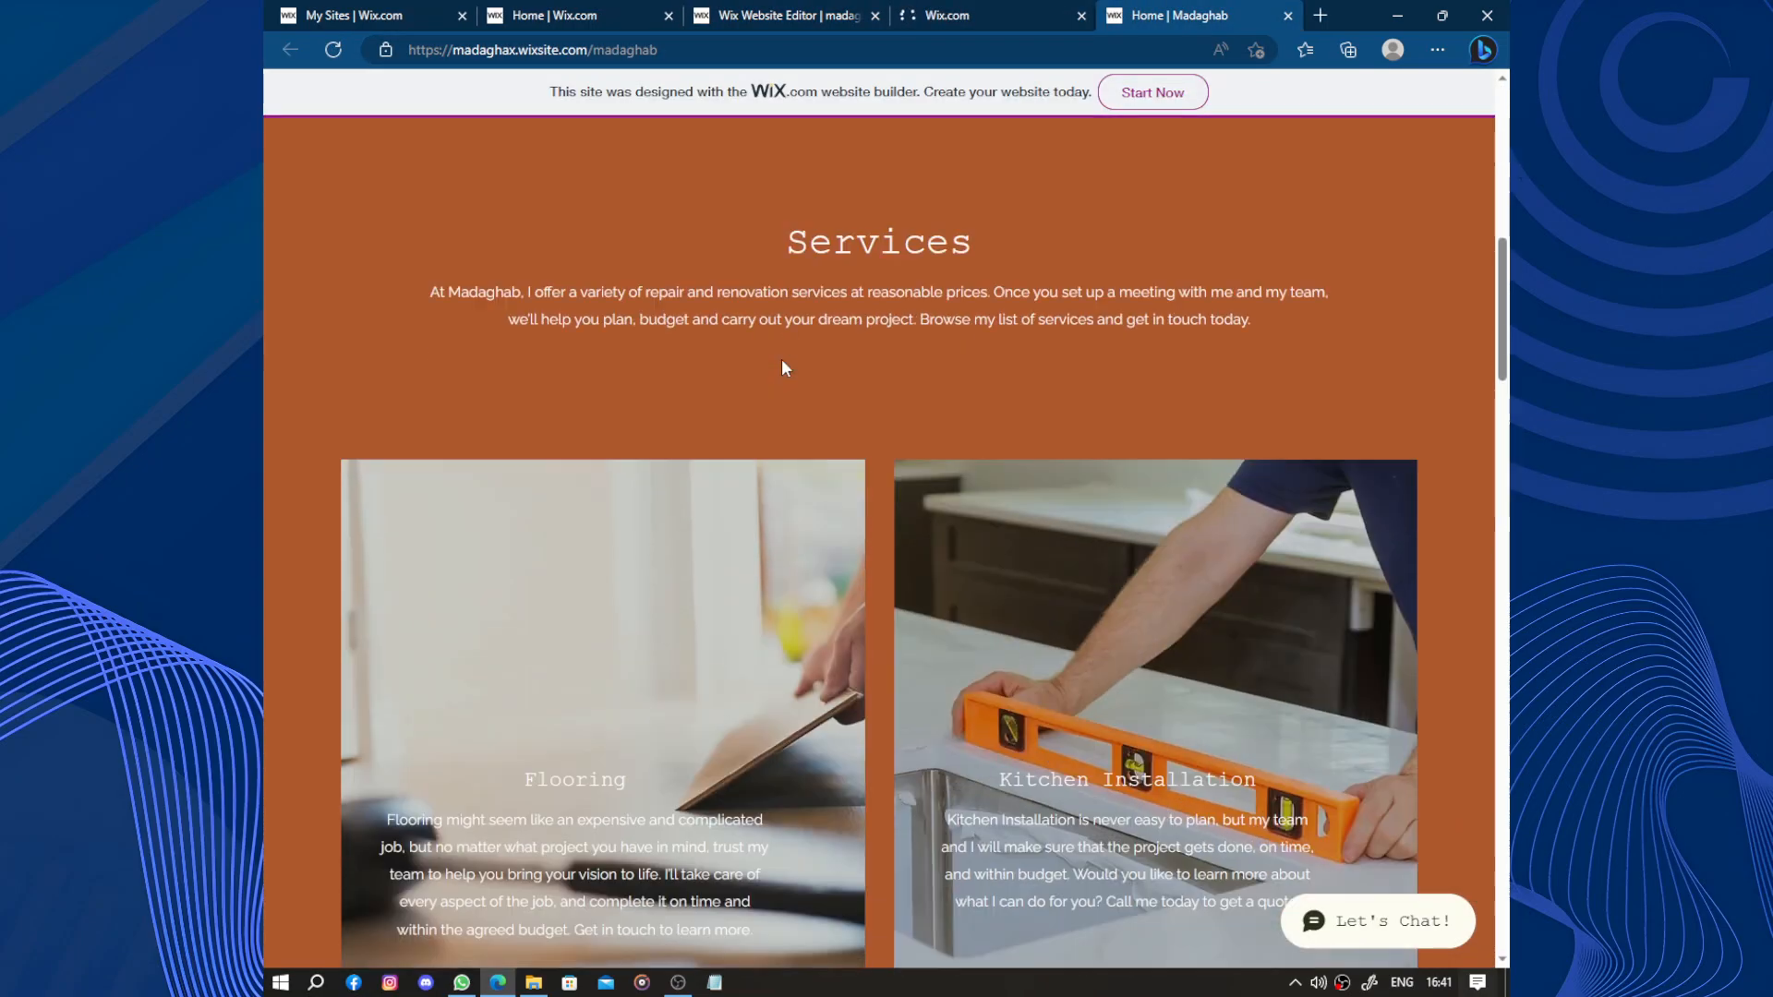
scroll(783, 368, down, 20)
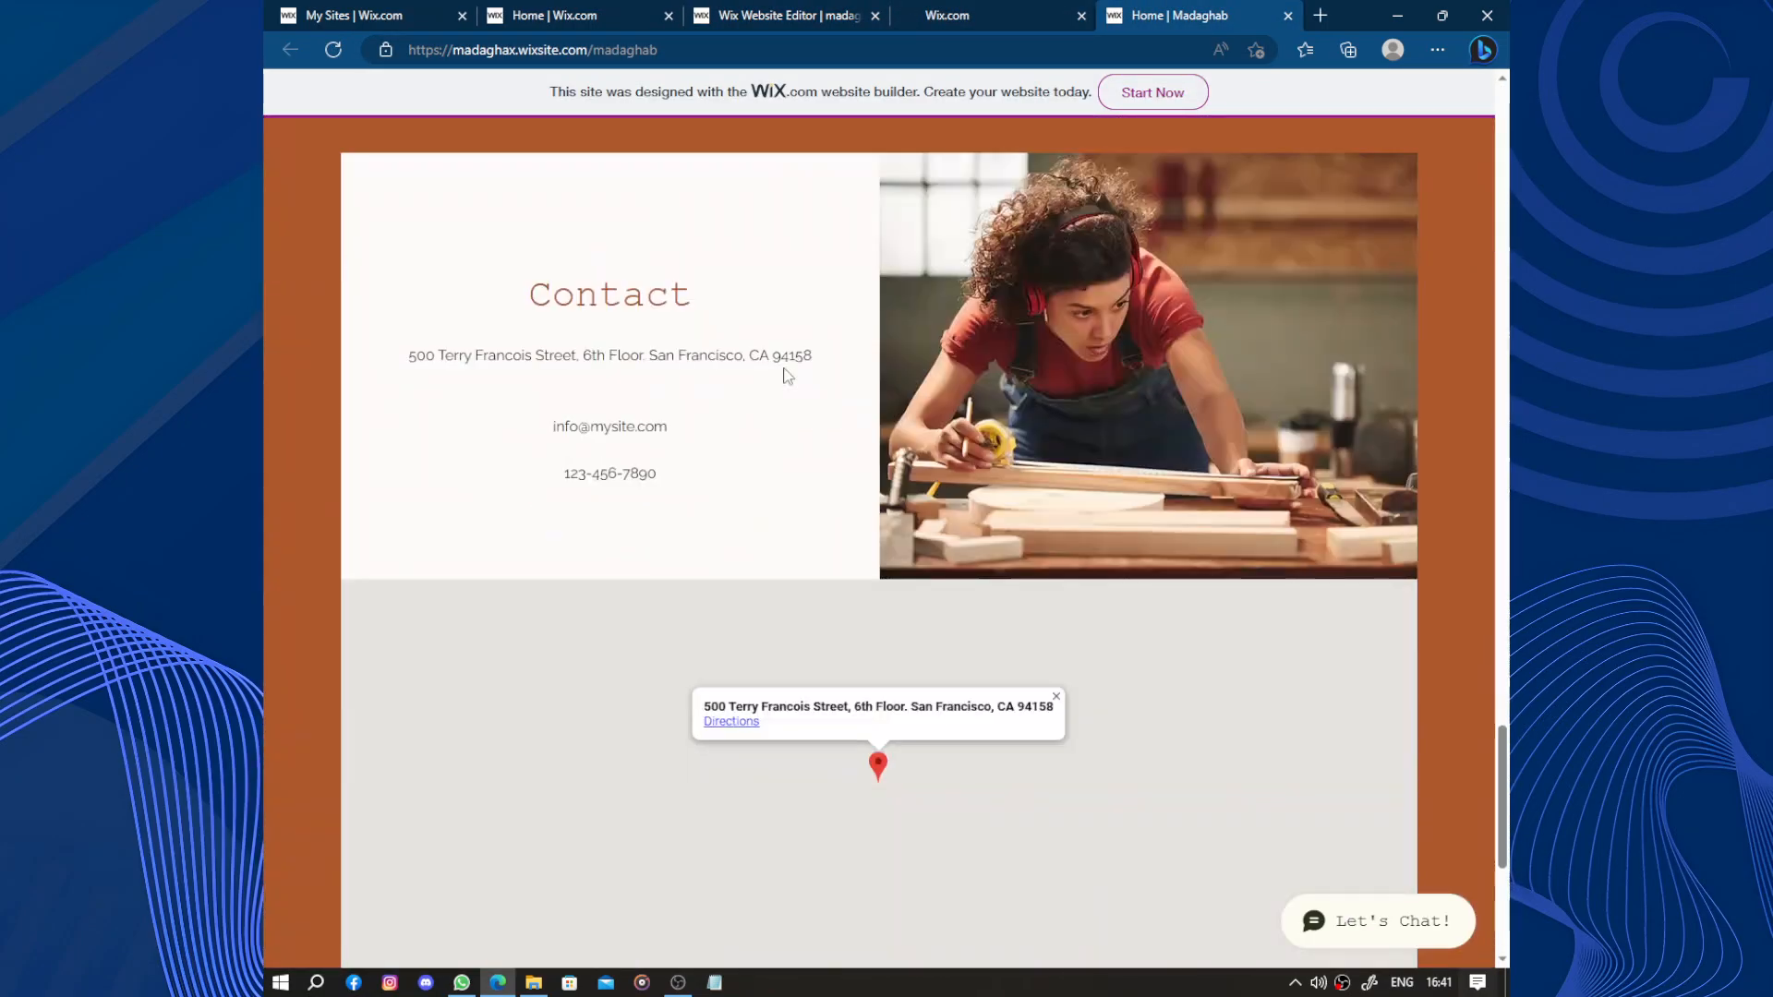
scroll(787, 376, down, 5)
scroll(789, 378, up, 5)
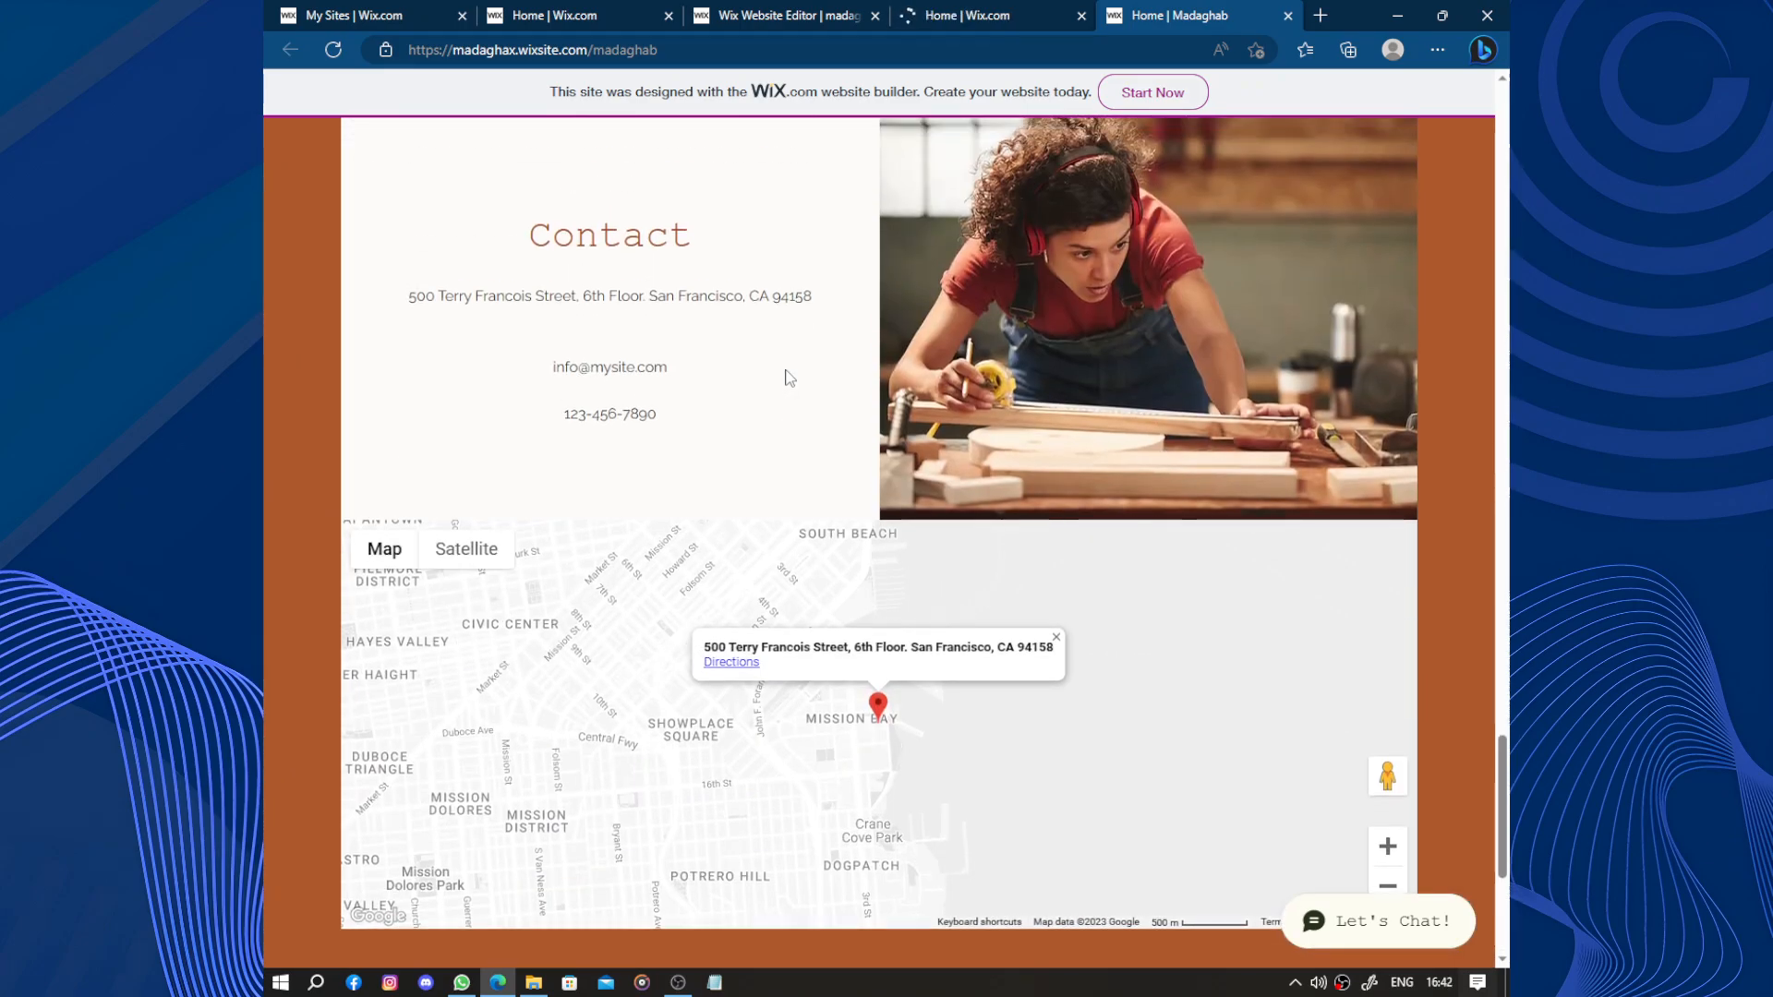
scroll(786, 371, up, 20)
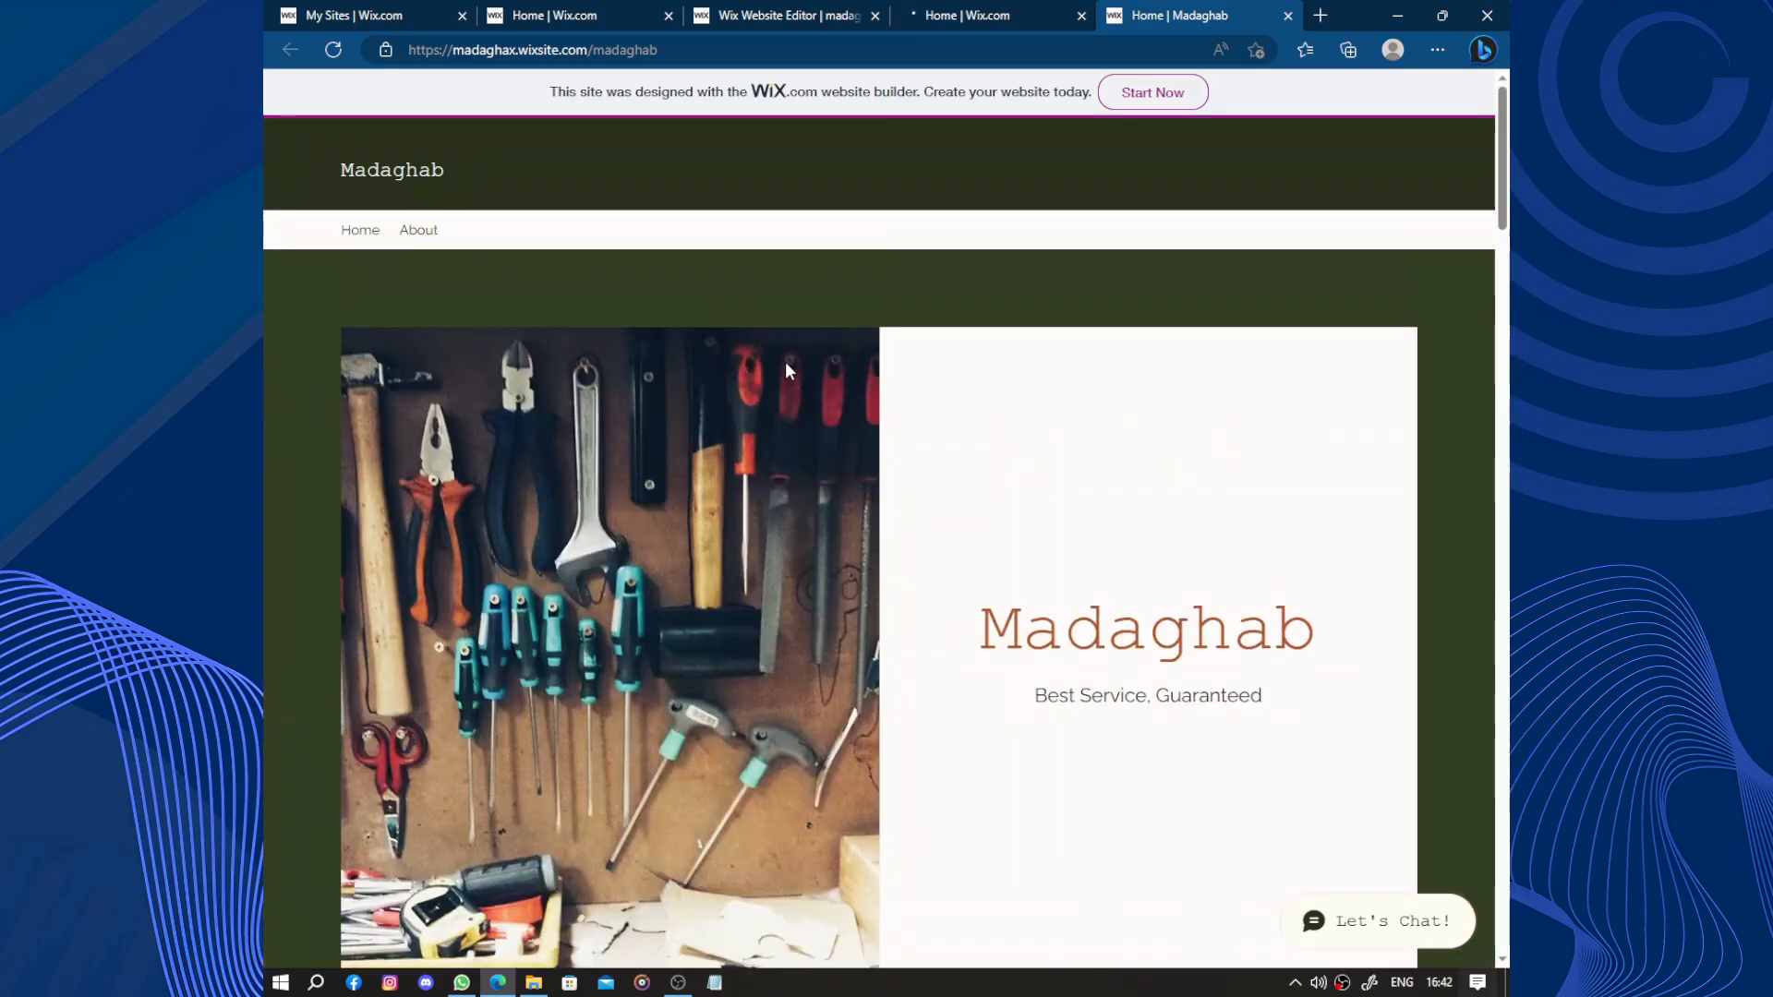
Start the Get found on Google setup from the dashboard and submit Madara as the business or brand name
click(919, 15)
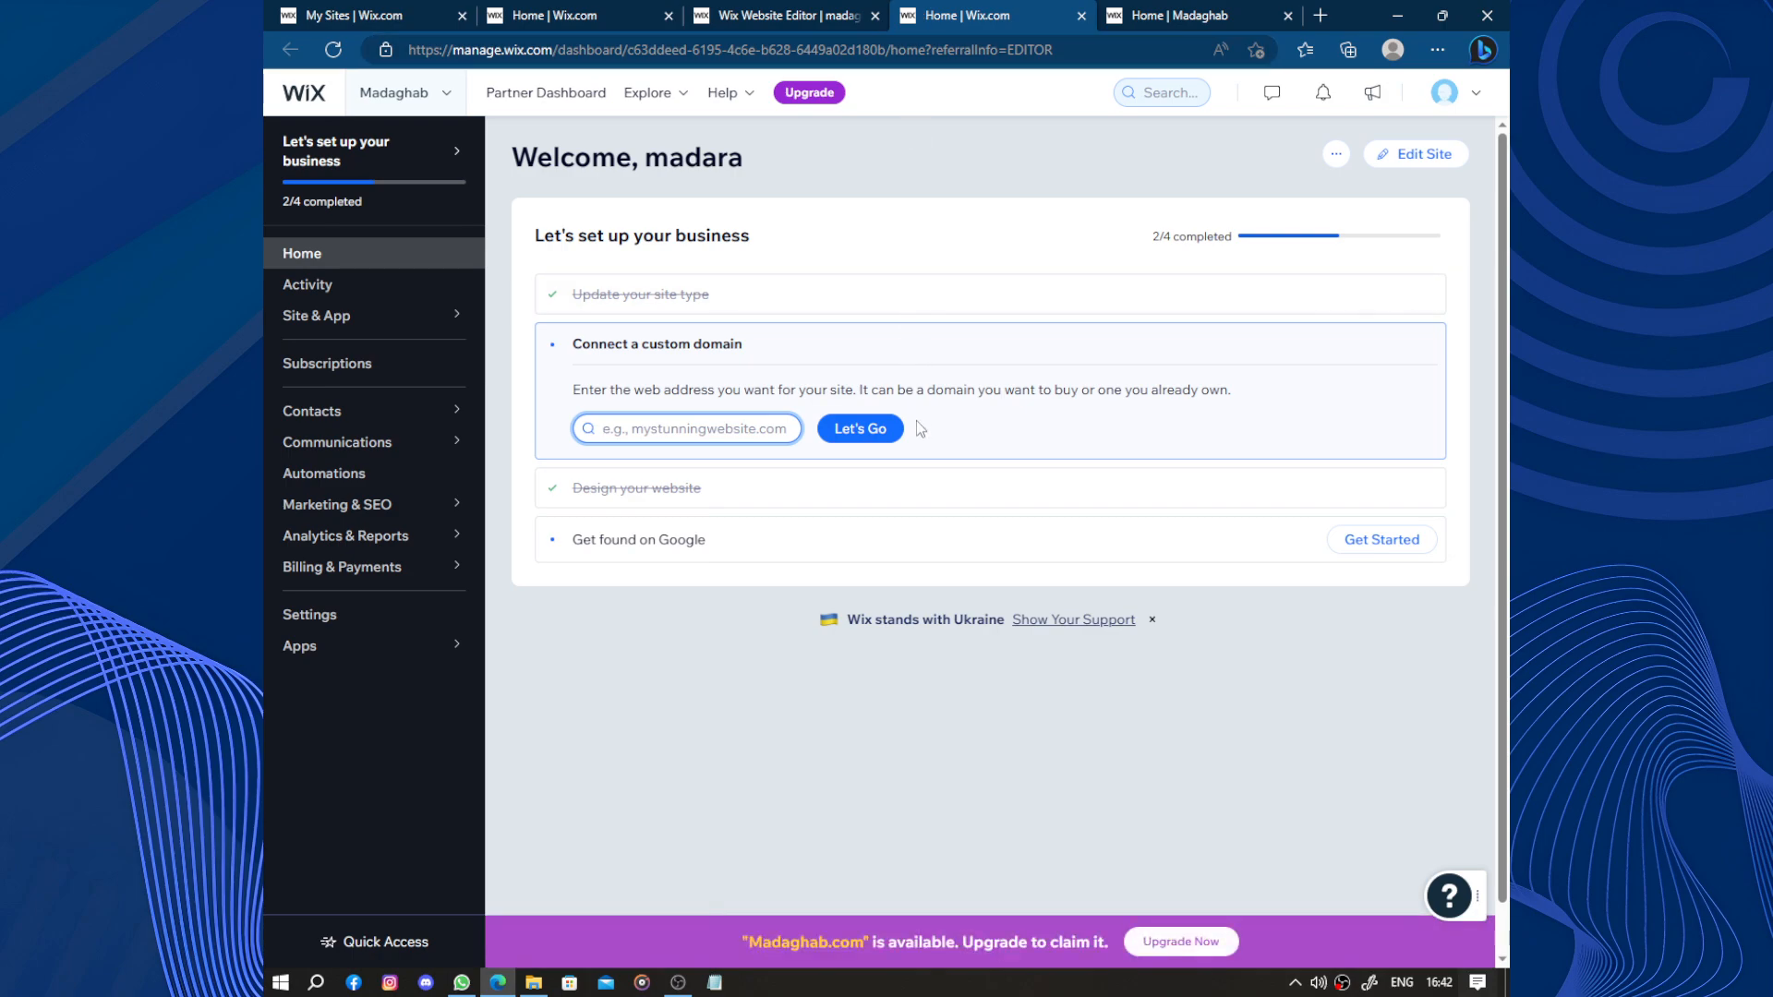
click(665, 552)
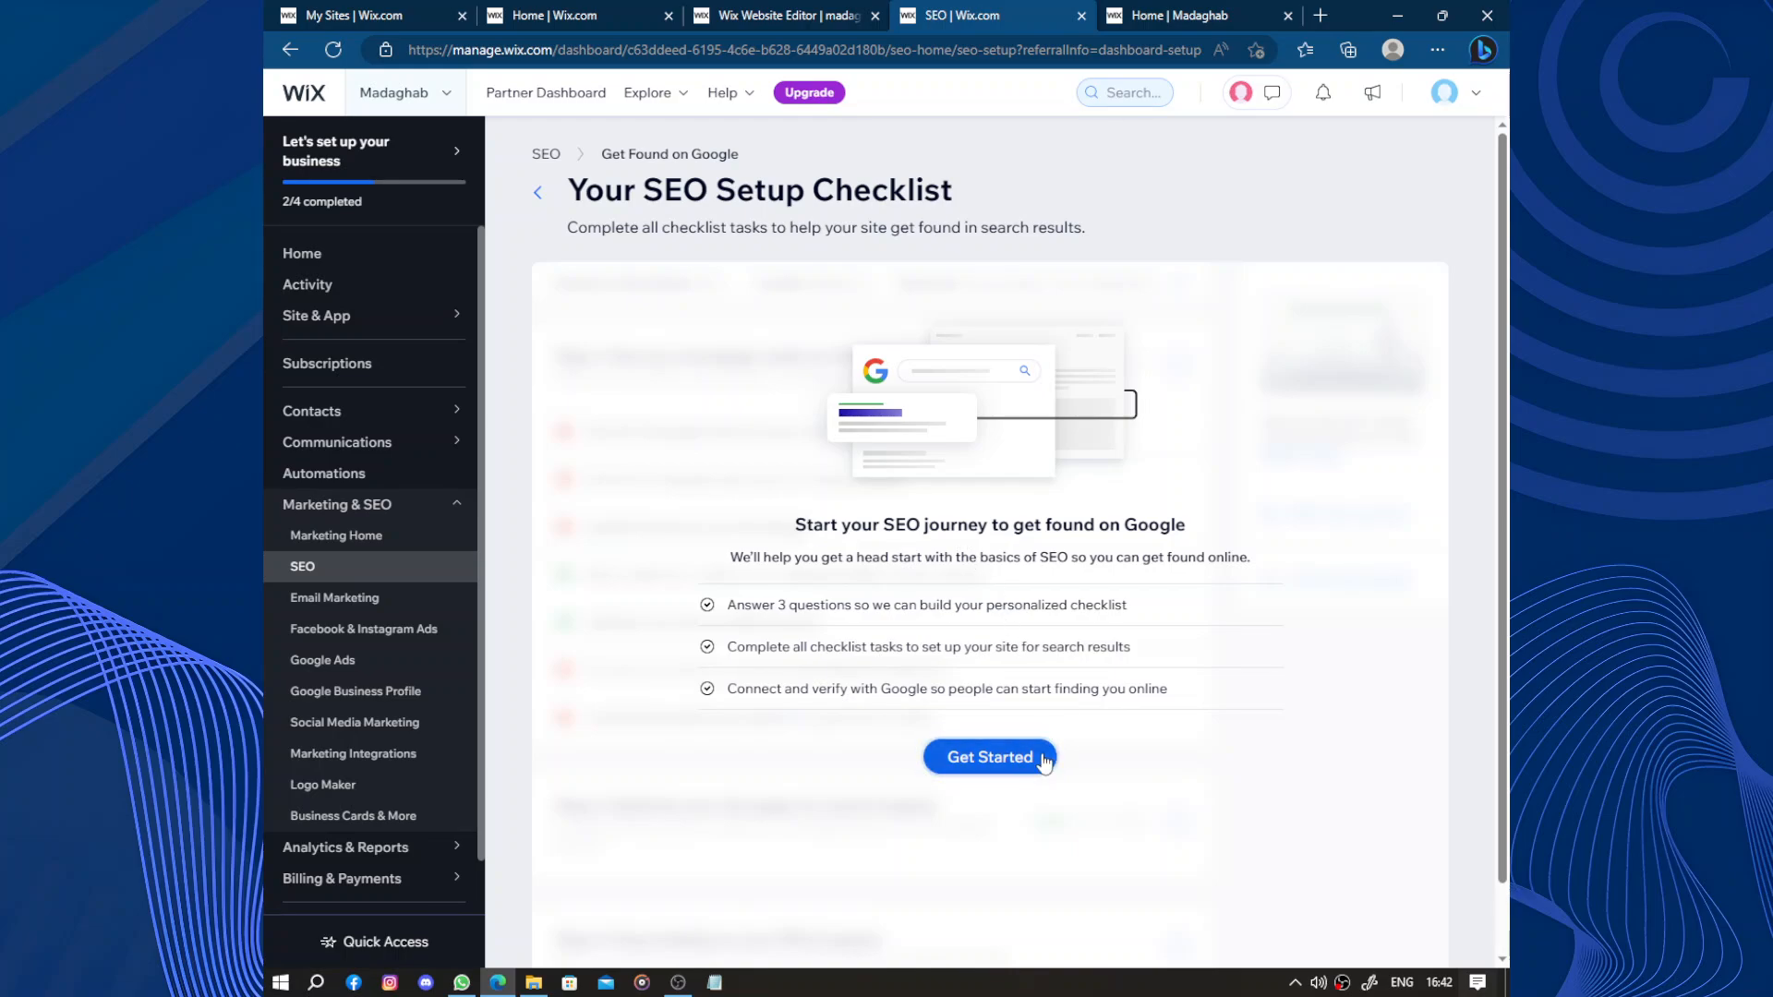
click(990, 756)
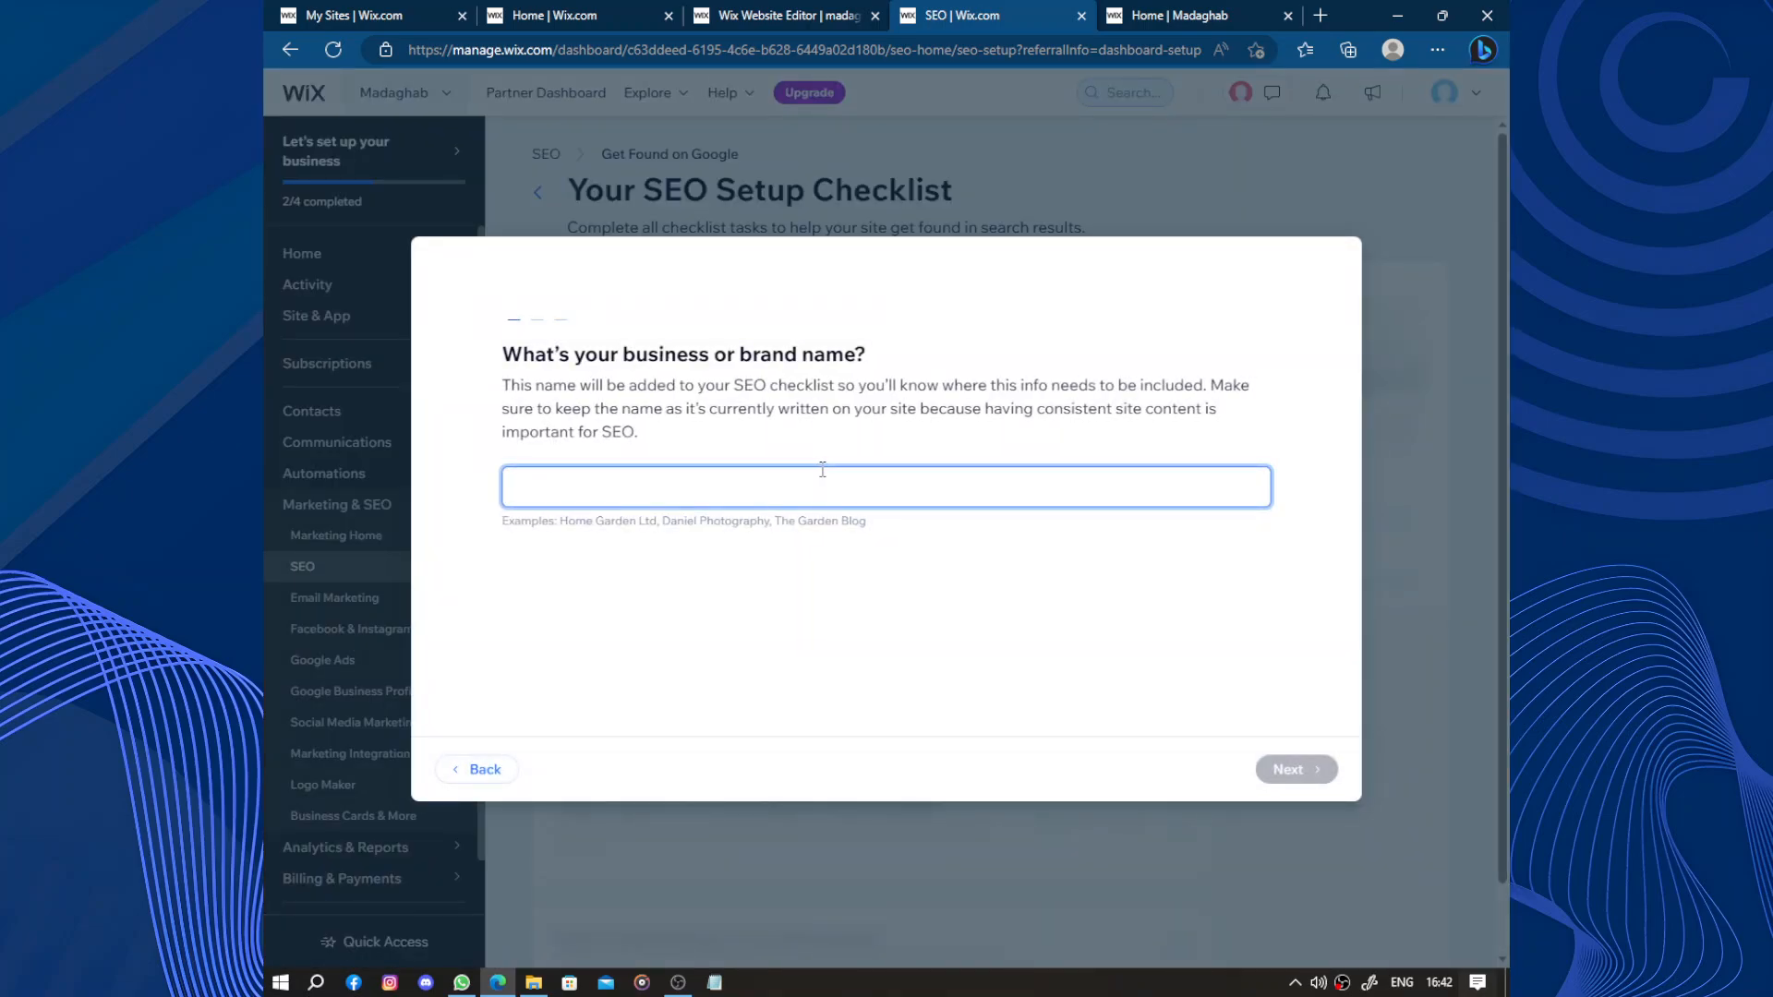
text(Madara)
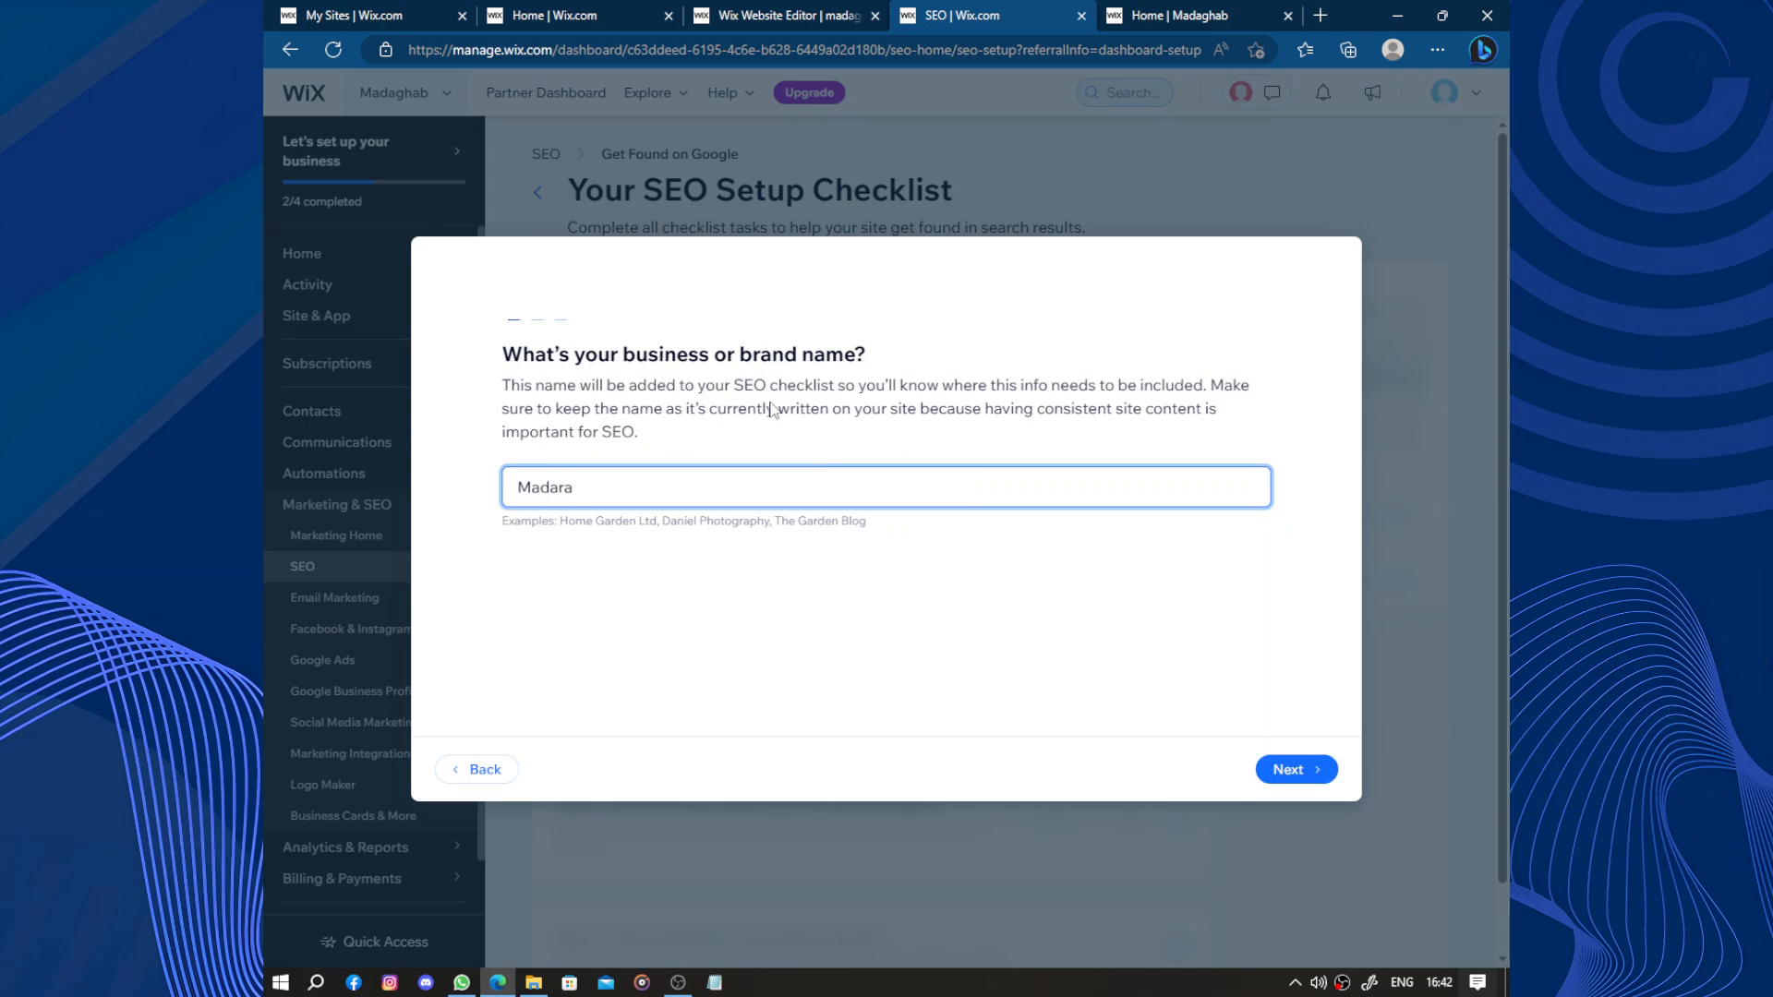
drag(732, 379, 995, 388)
click(994, 388)
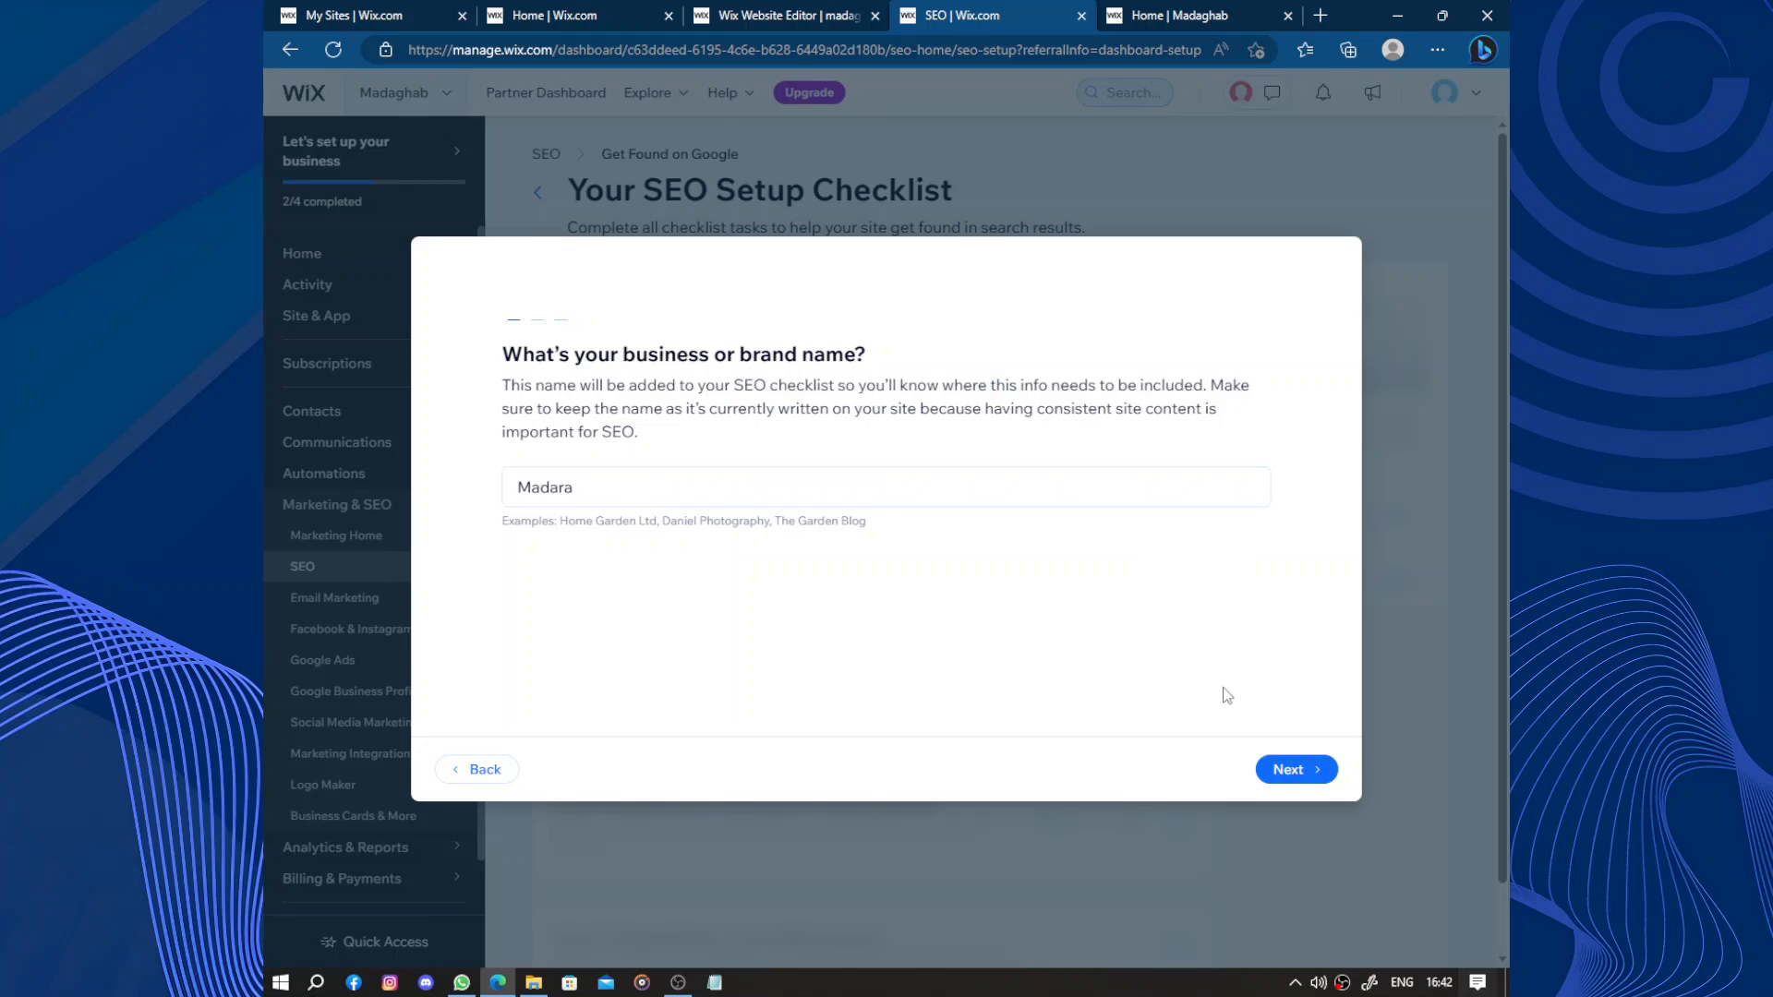
click(1282, 775)
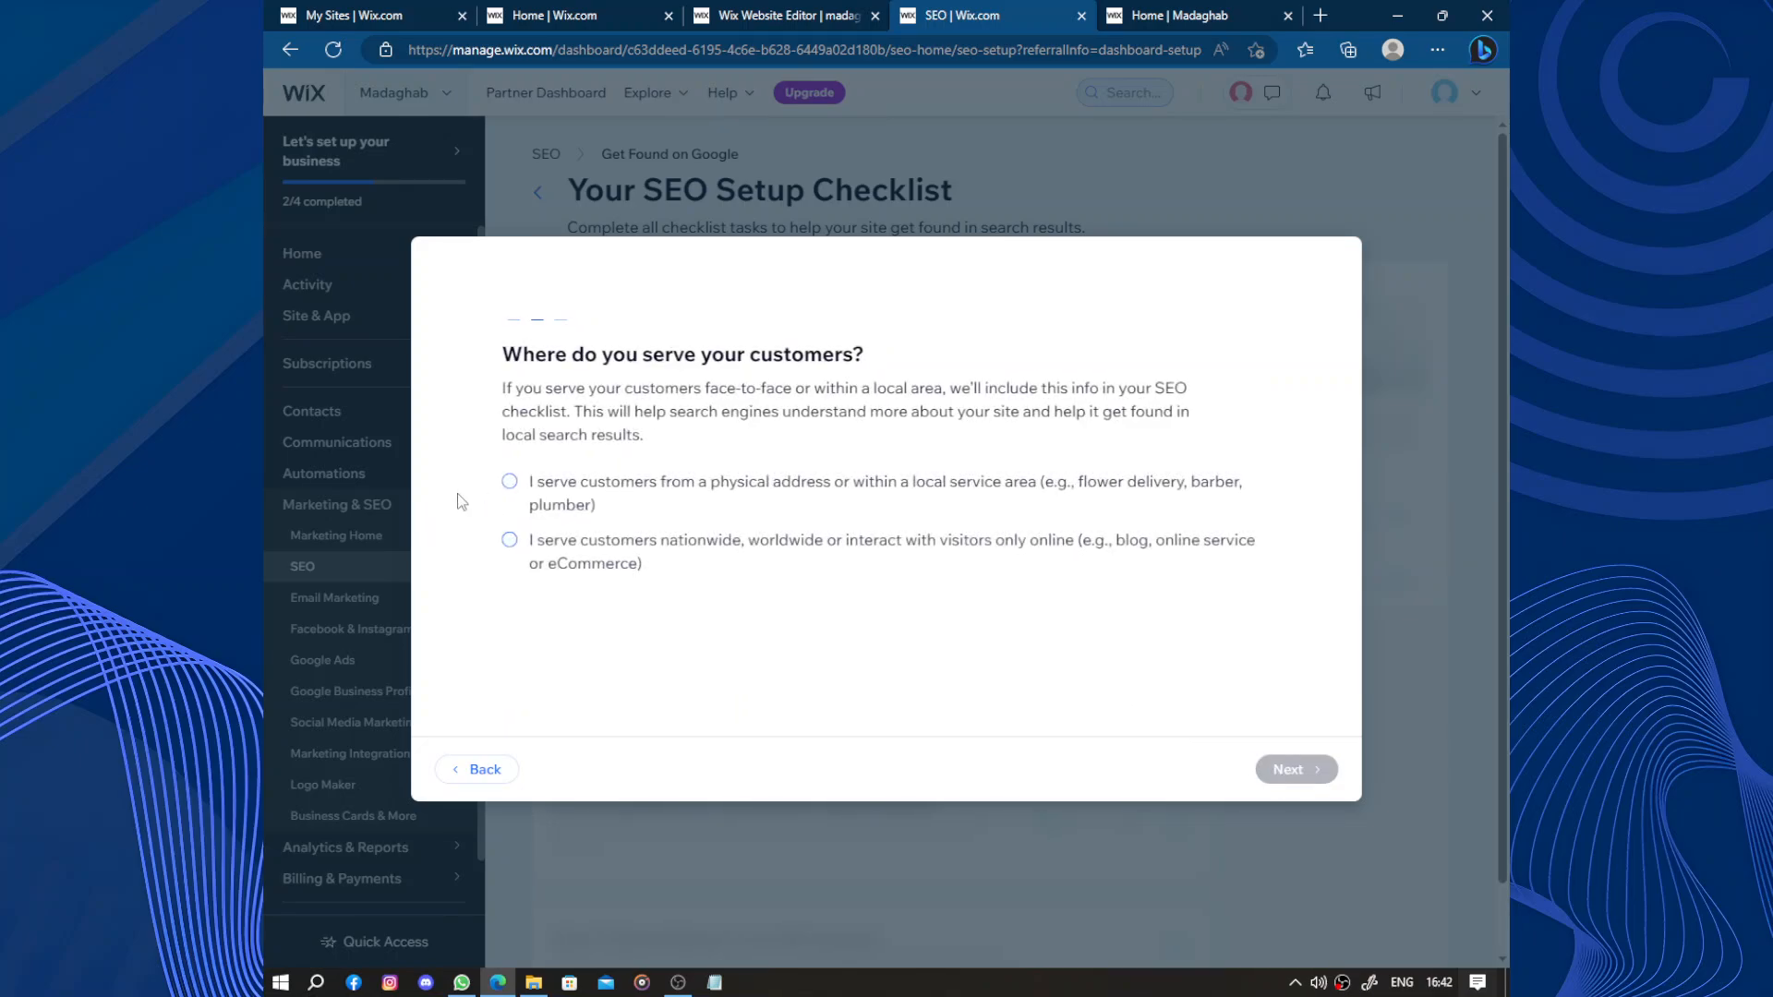
Choose serving customers from a physical address or local service area, and submit 00000 as the location
drag(500, 358, 951, 362)
click(677, 462)
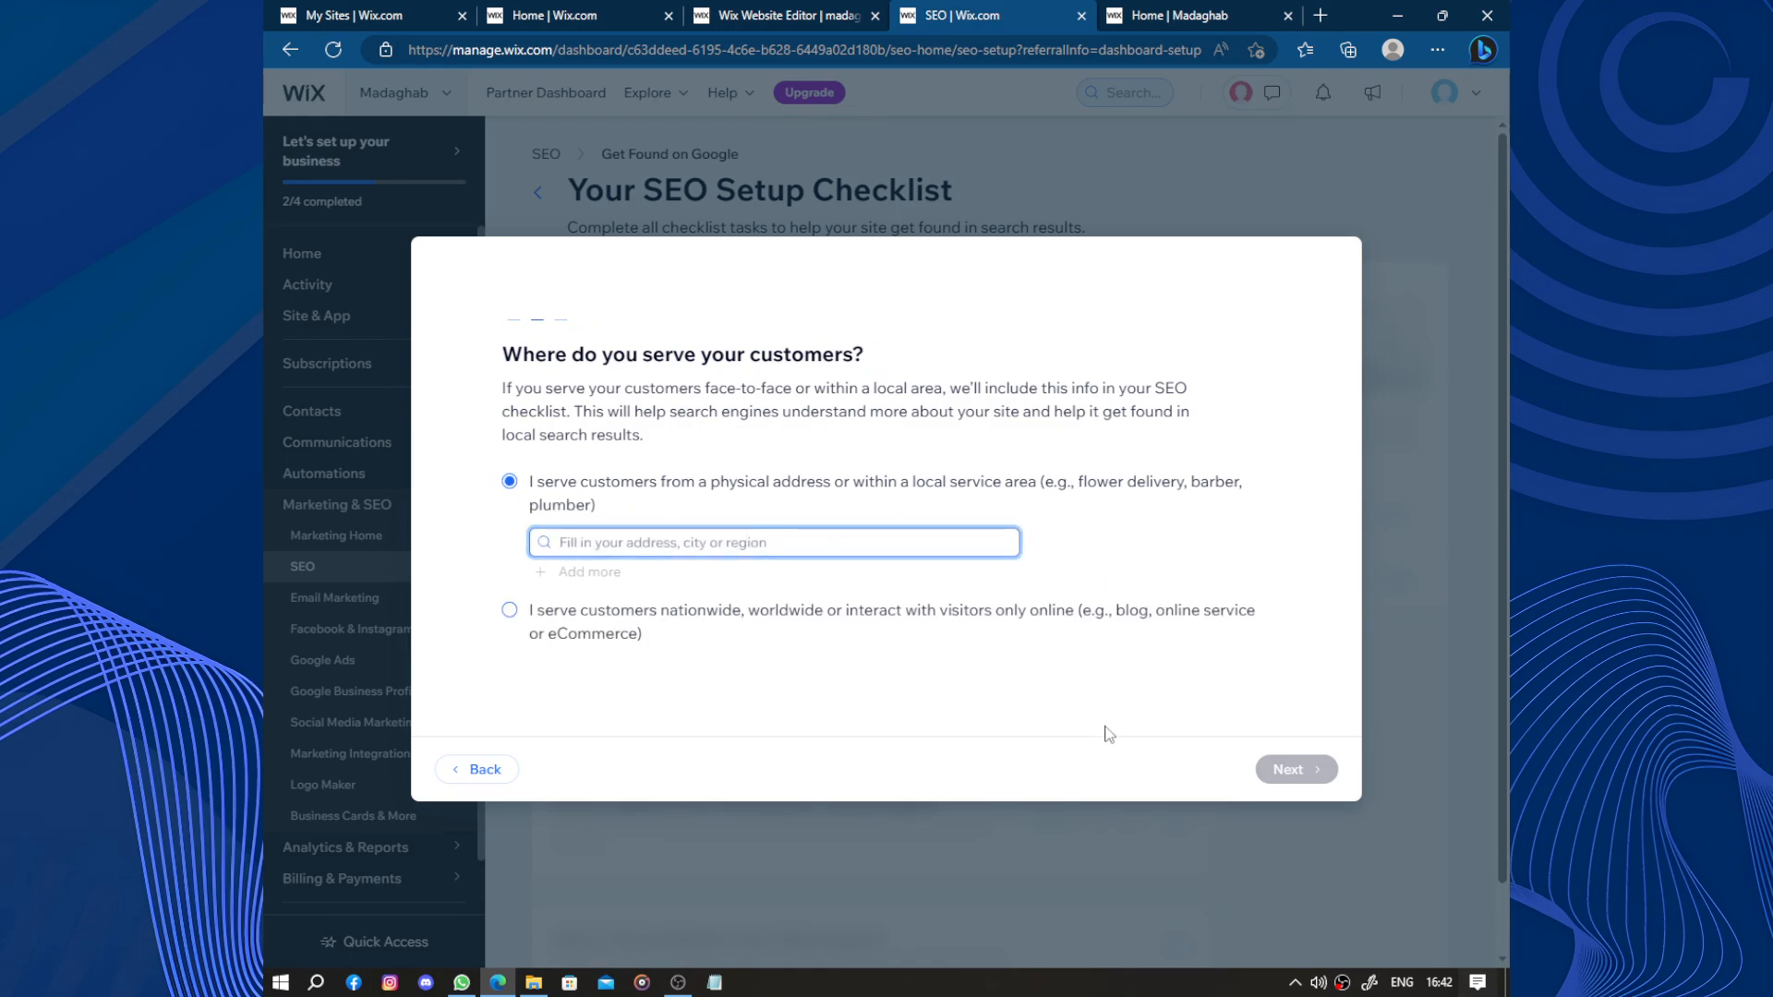
text(00000)
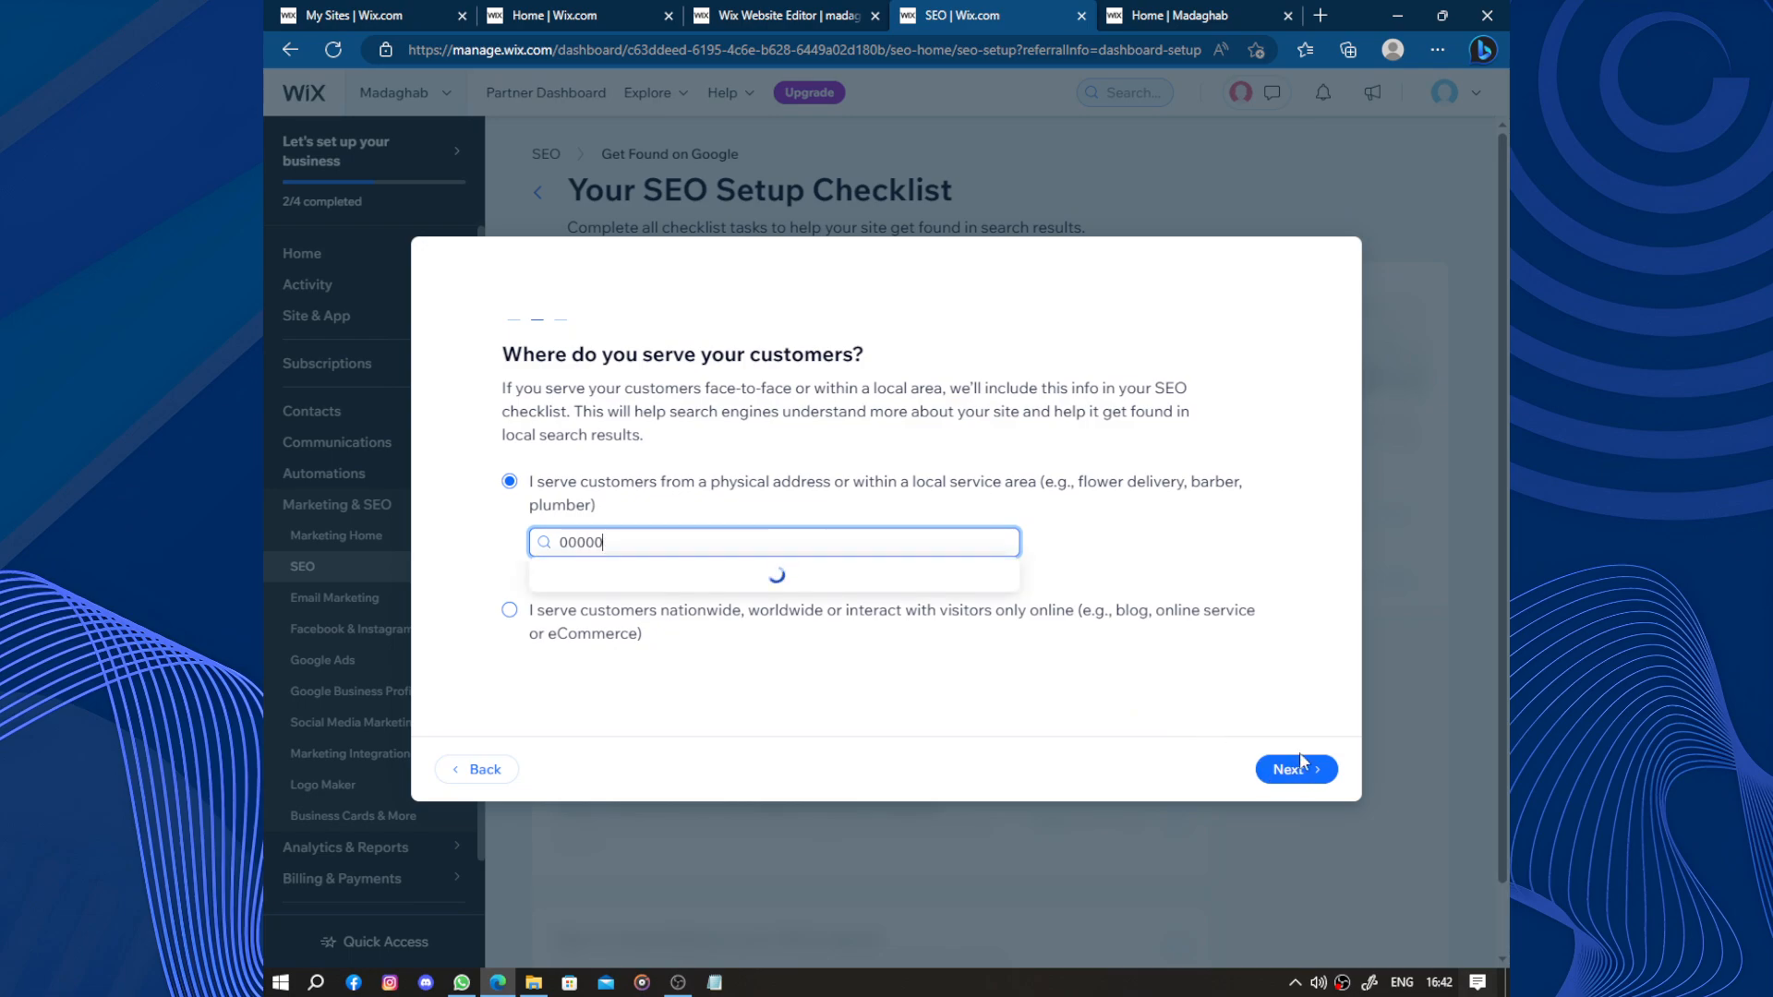
click(1302, 772)
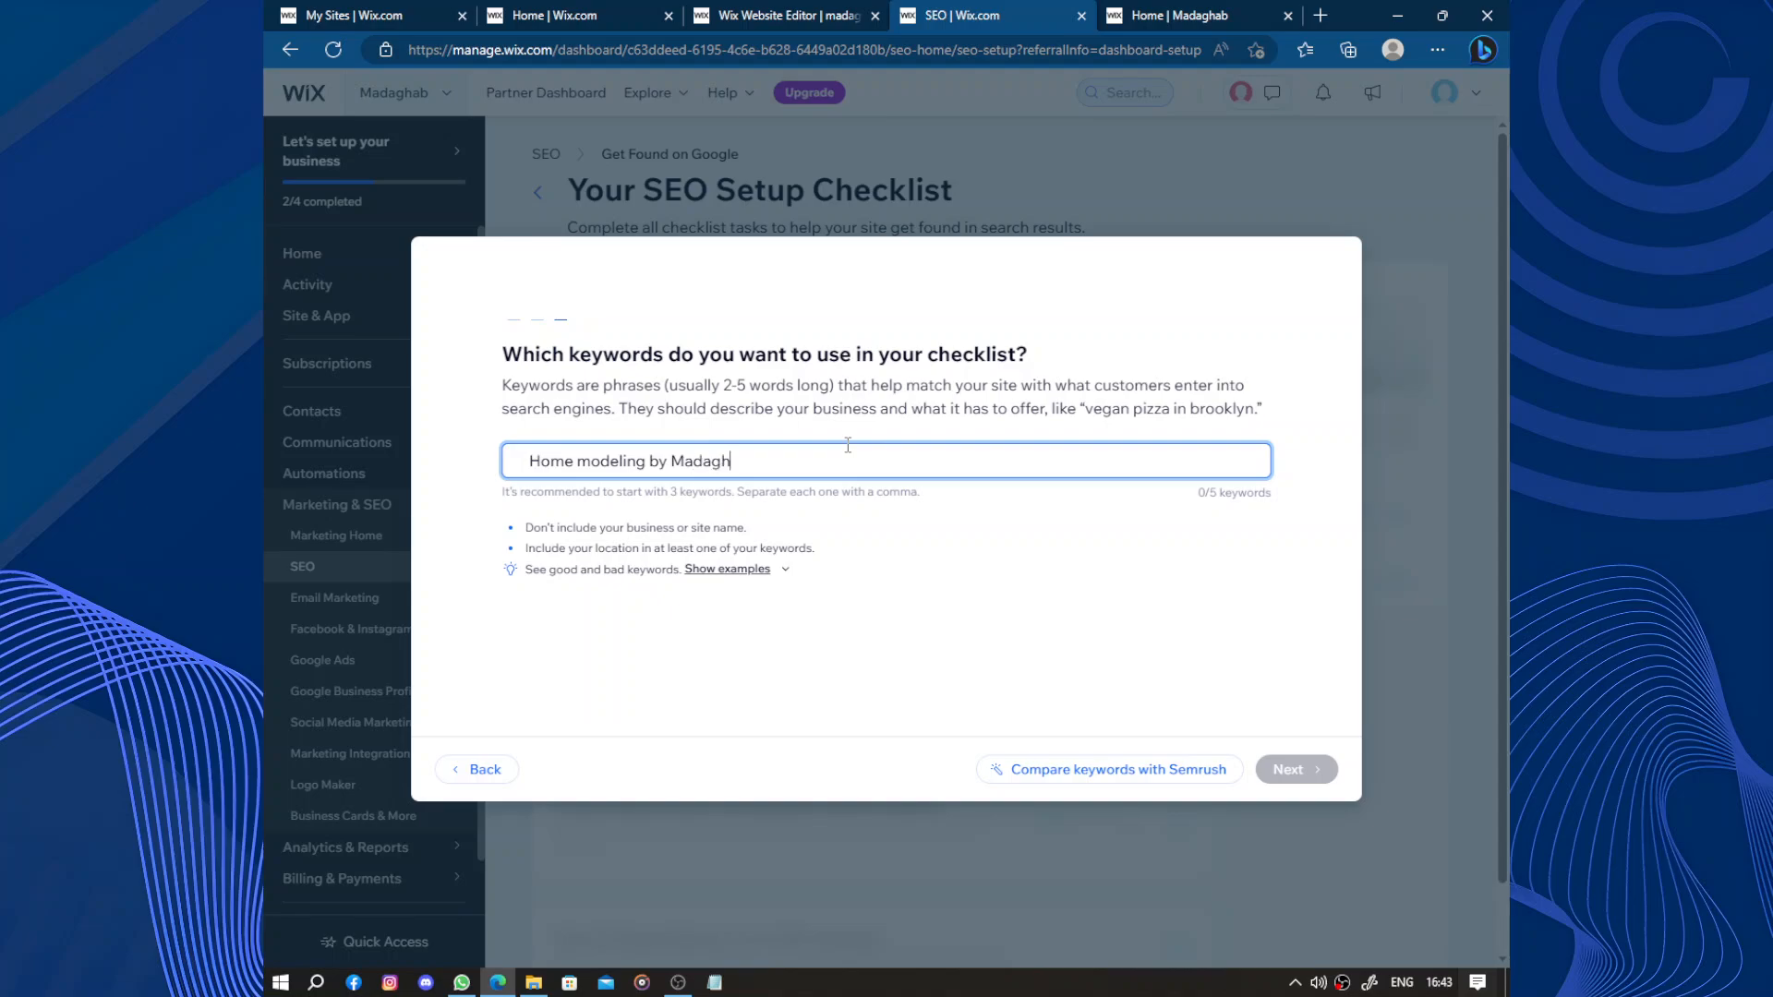
Add the SEO keywords "Home modeling by Madaghab" and "Madara design" and finish the checklist questions
key(Return)
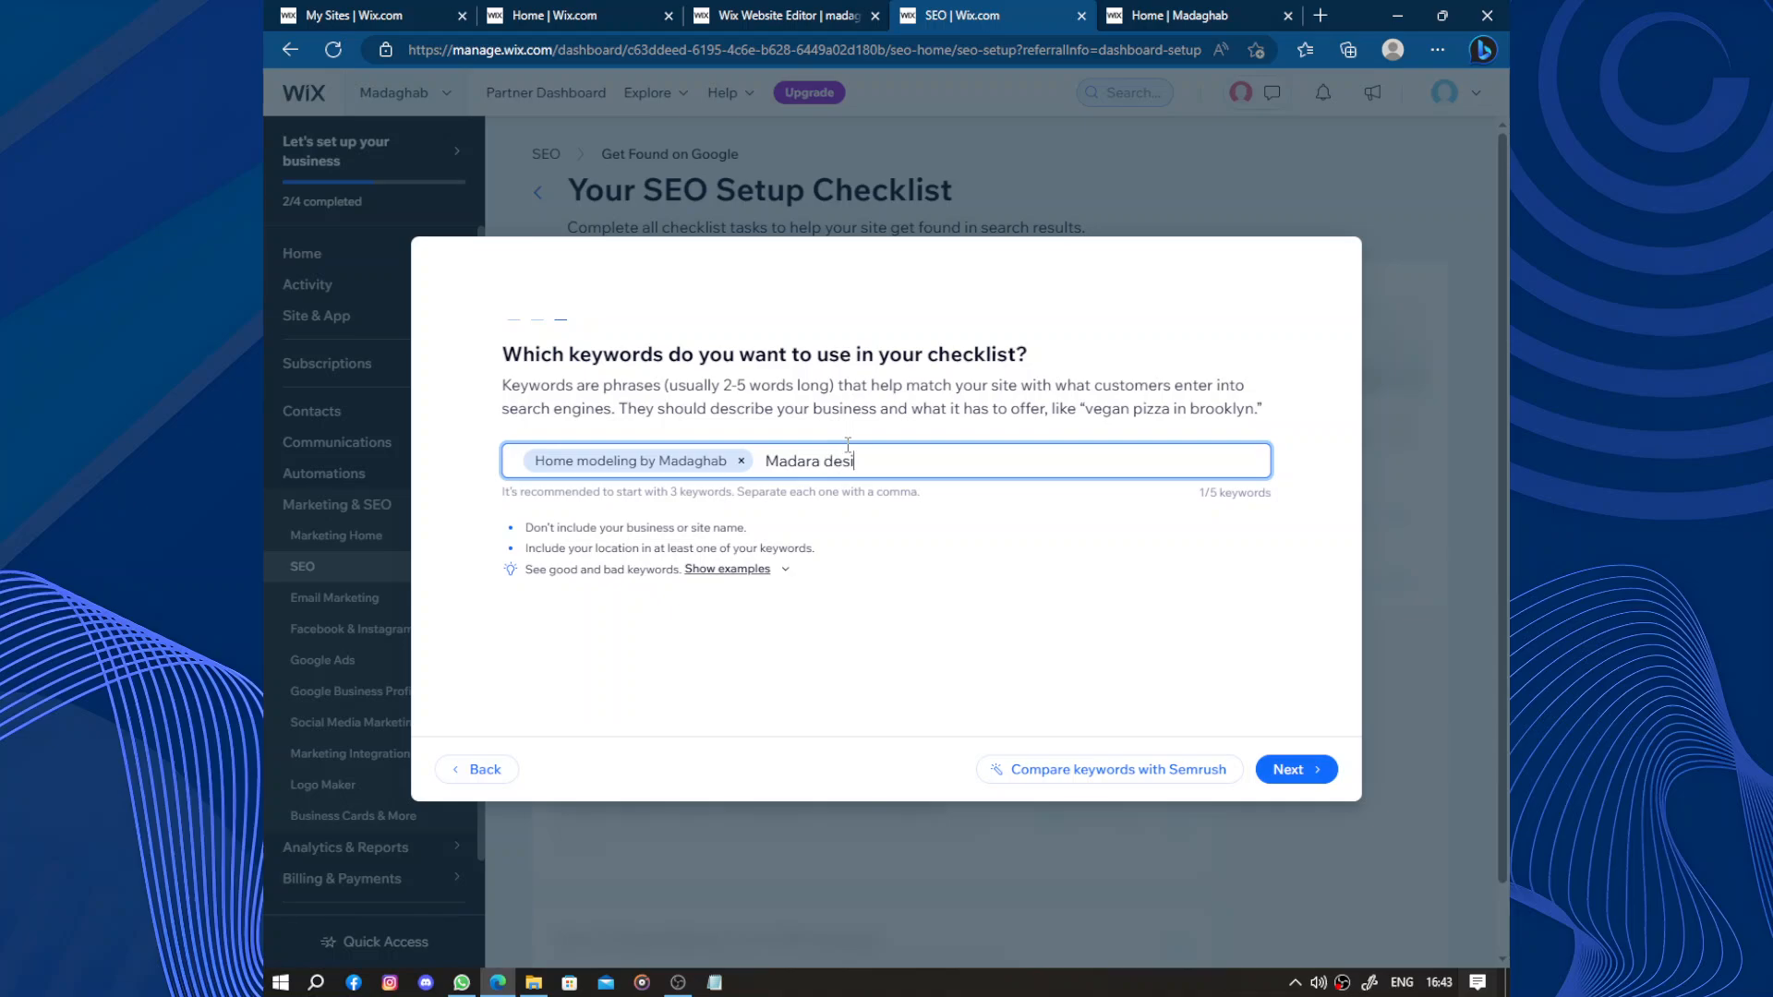
key(Return)
click(1301, 768)
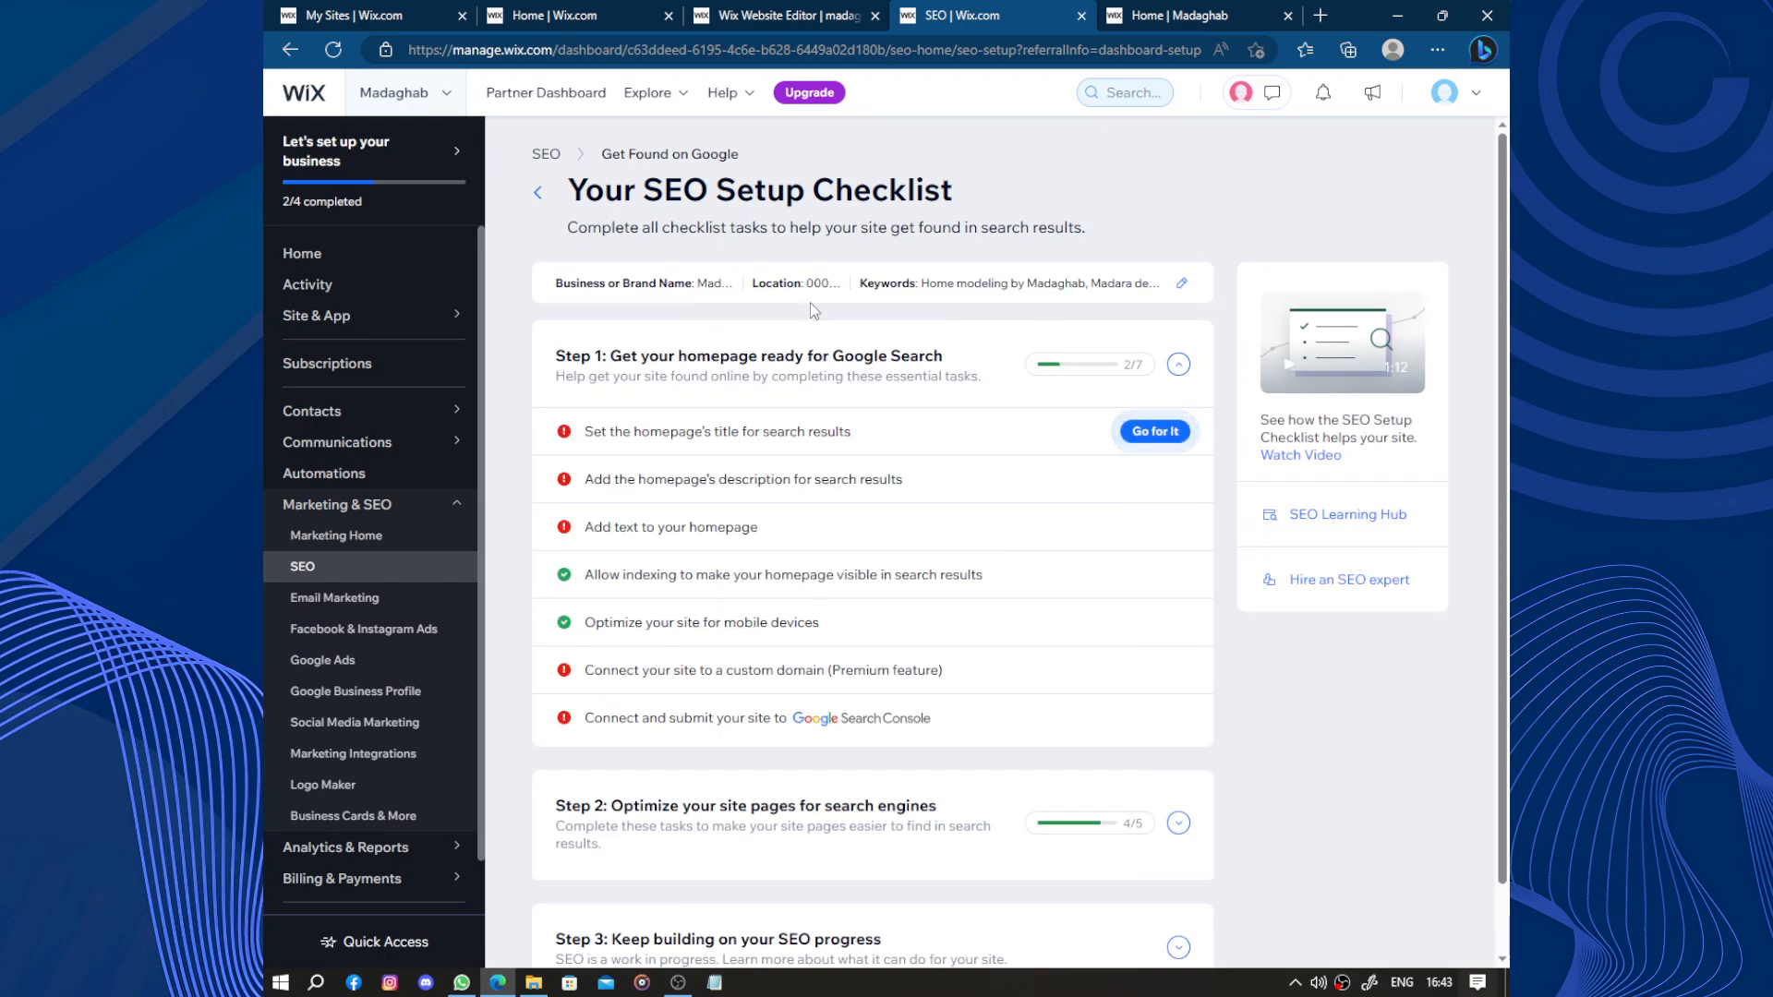
Set the homepage's search result title to "Madara | Home modeling by Madaghab", publish it, and close the setup progress popup
click(691, 433)
scroll(630, 475, down, 2)
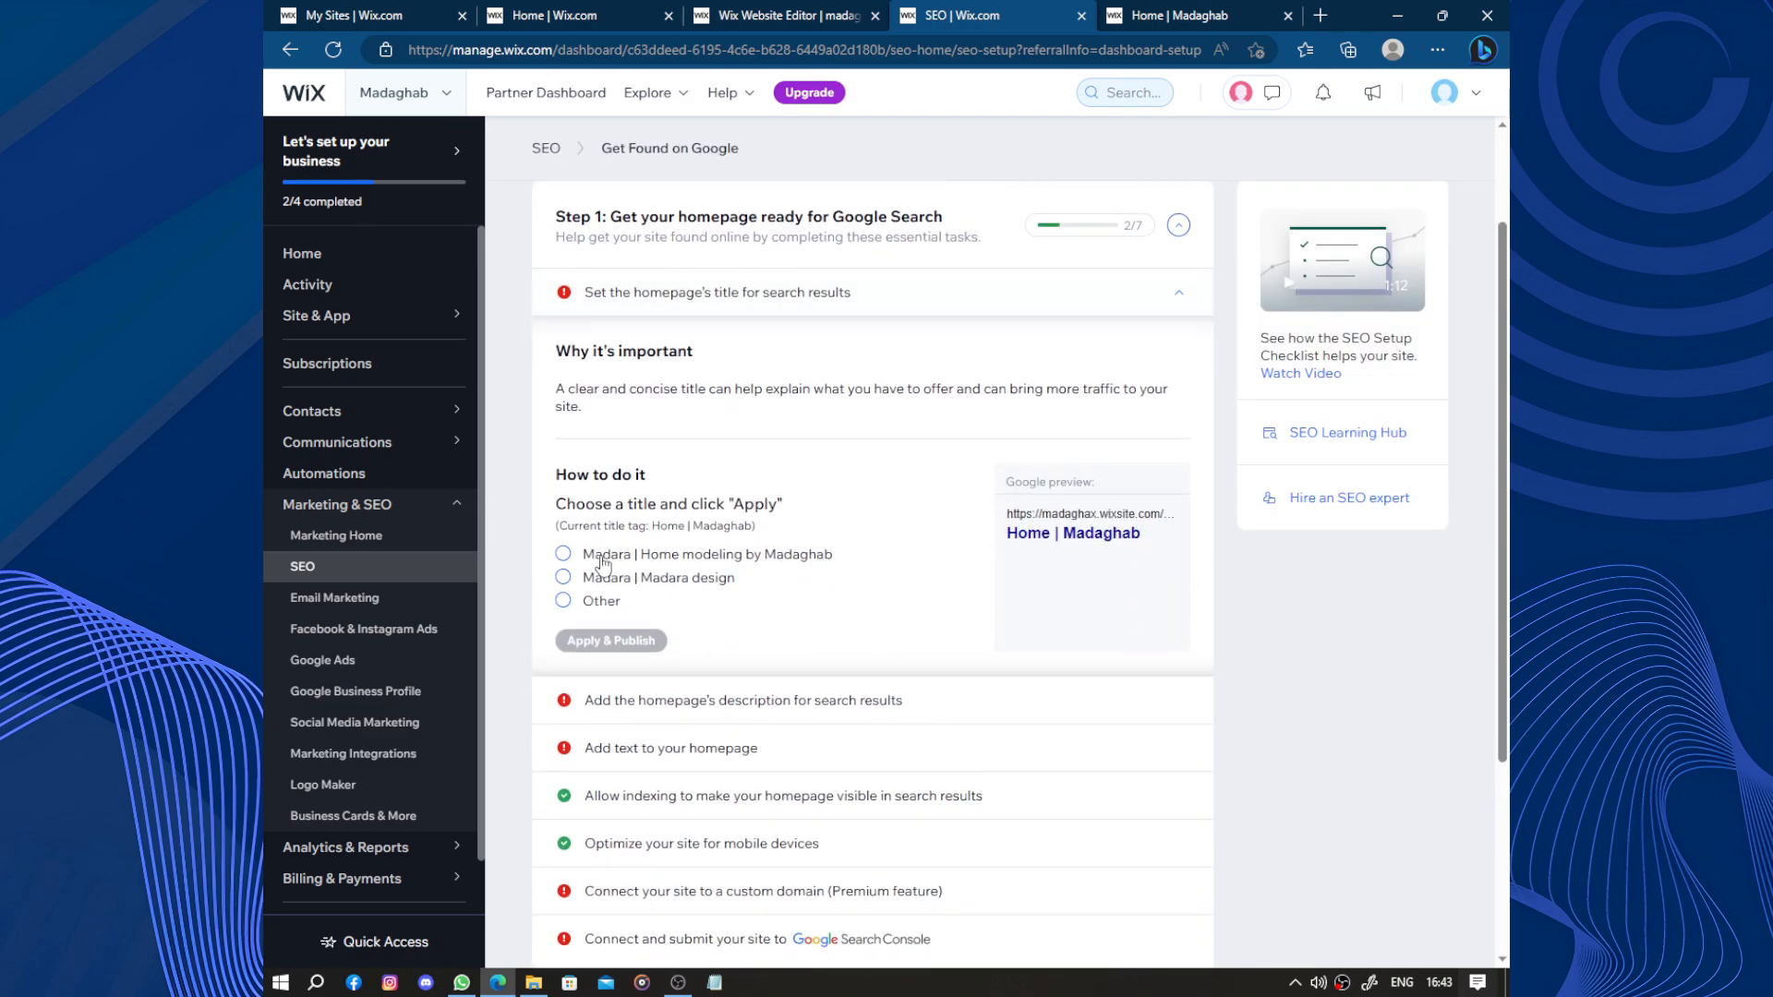
click(562, 554)
click(604, 639)
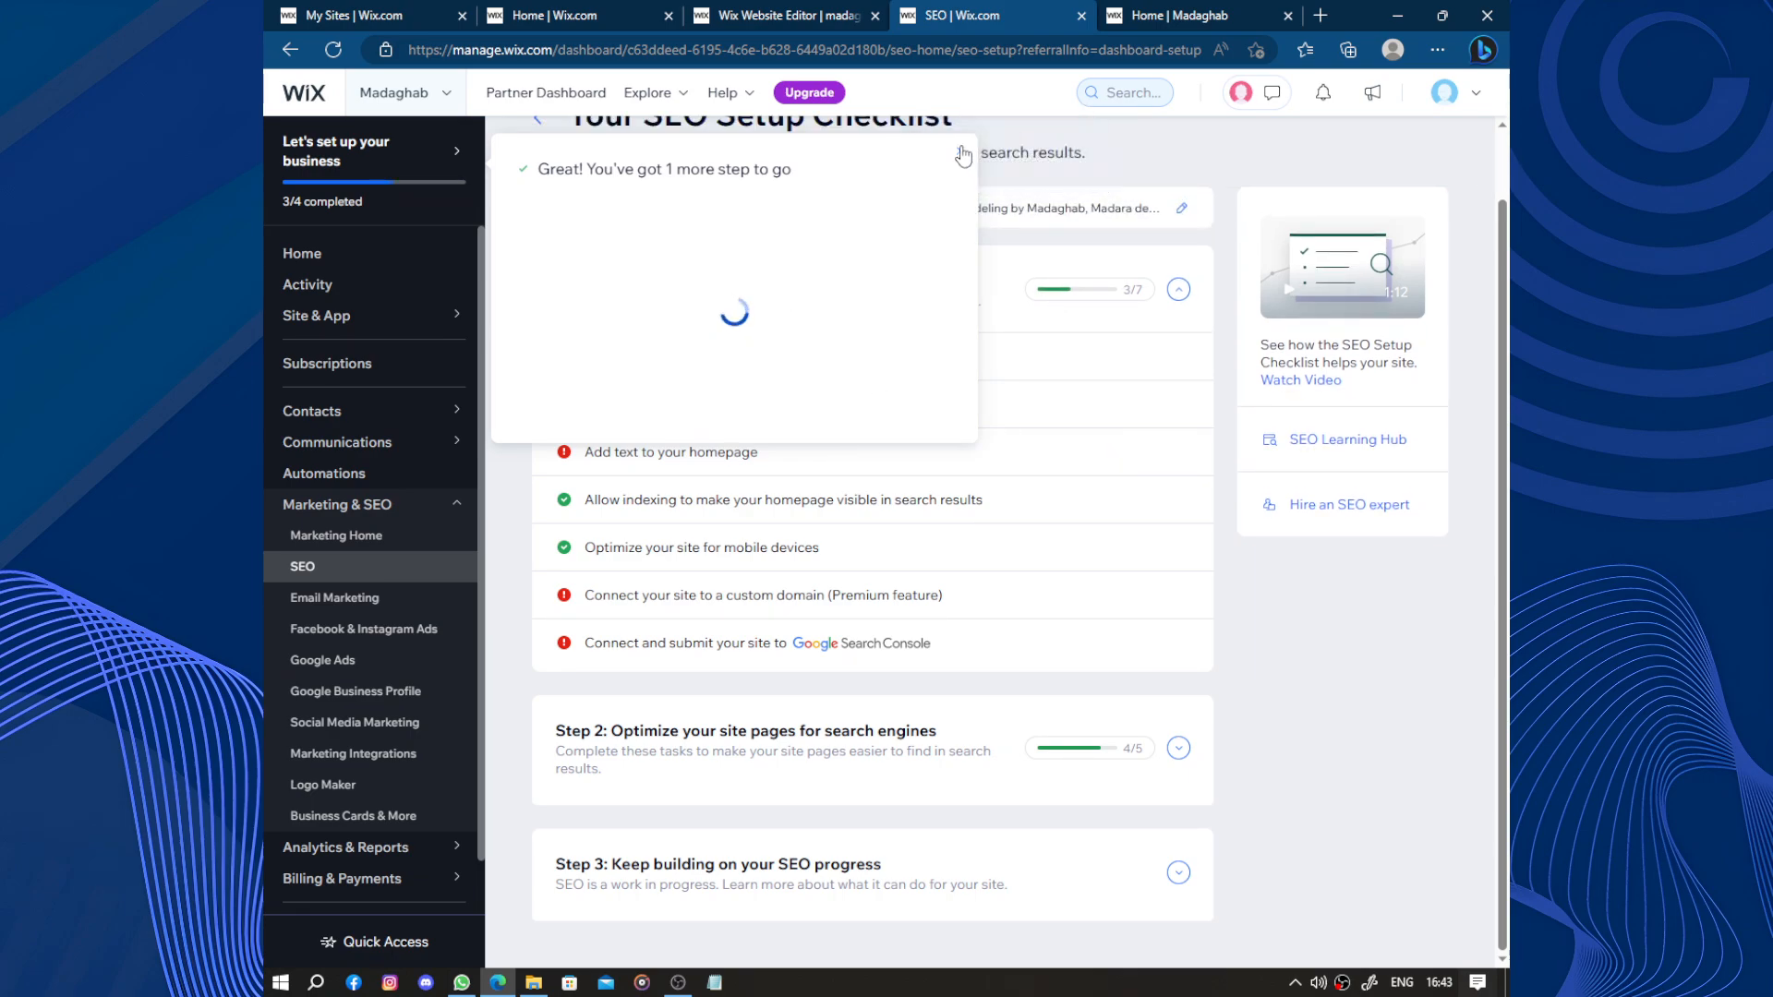
click(961, 151)
Set the homepage's search result description to "Madara design" followed by filler dots up to 50 characters, and publish it
click(702, 404)
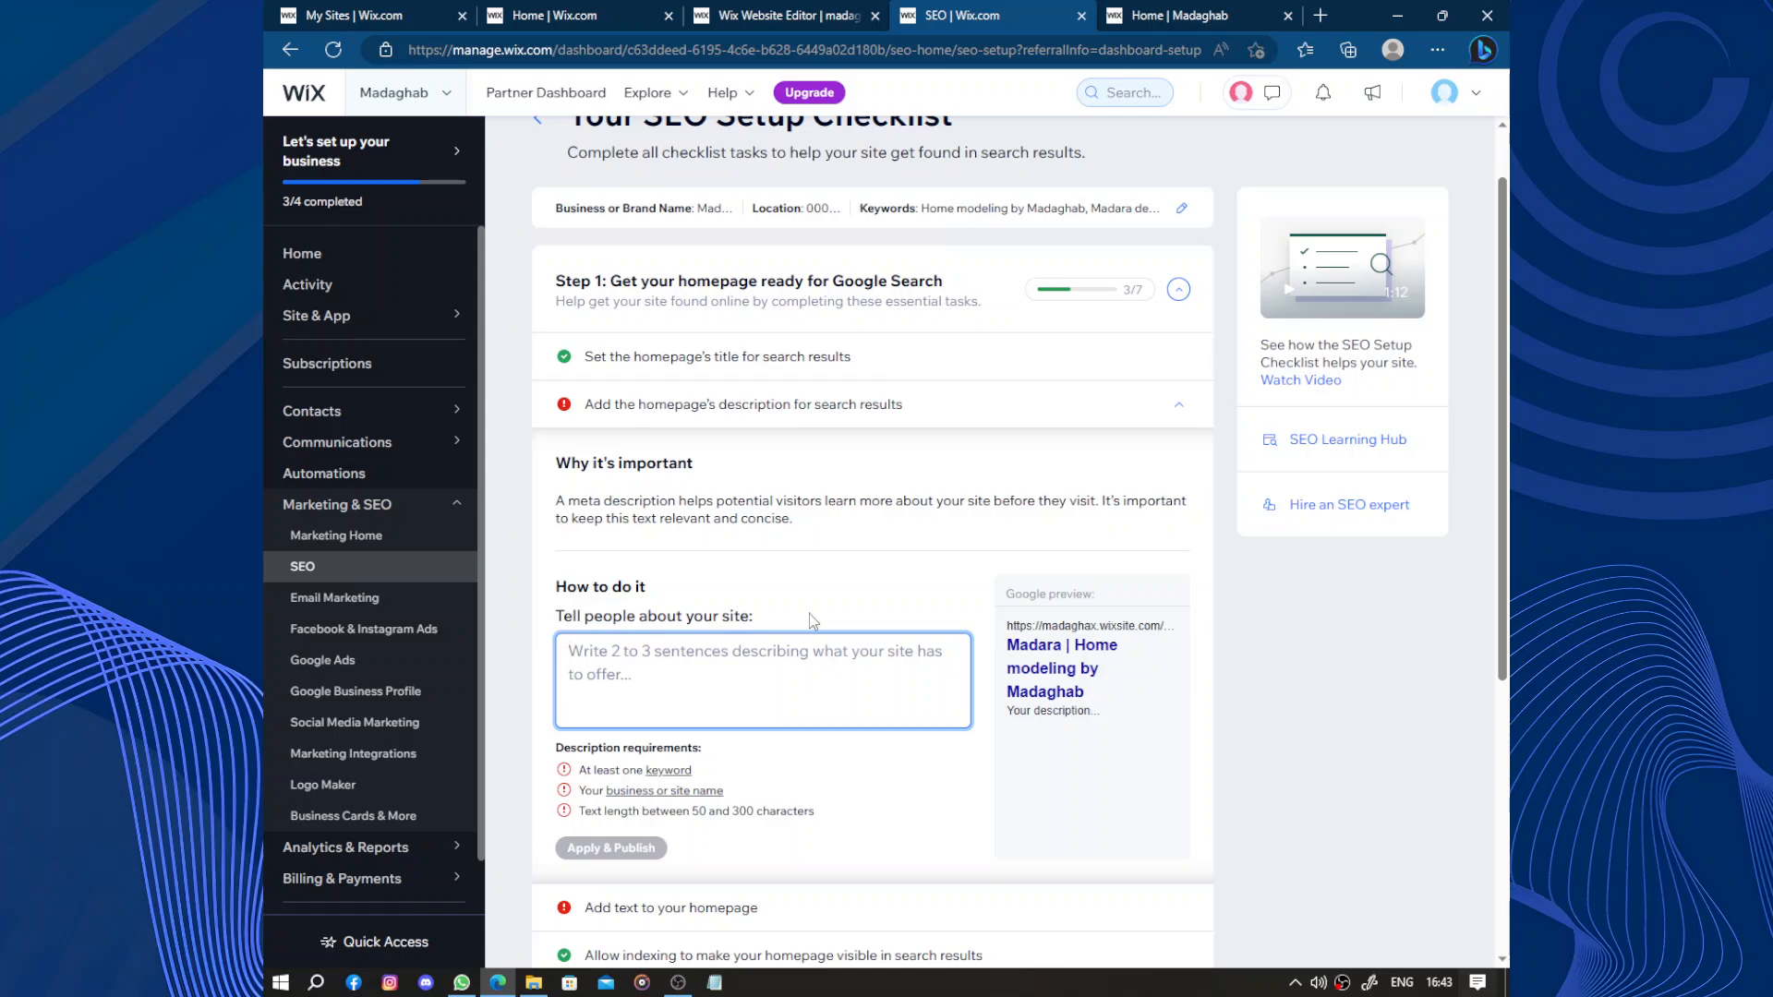
text(Madara des)
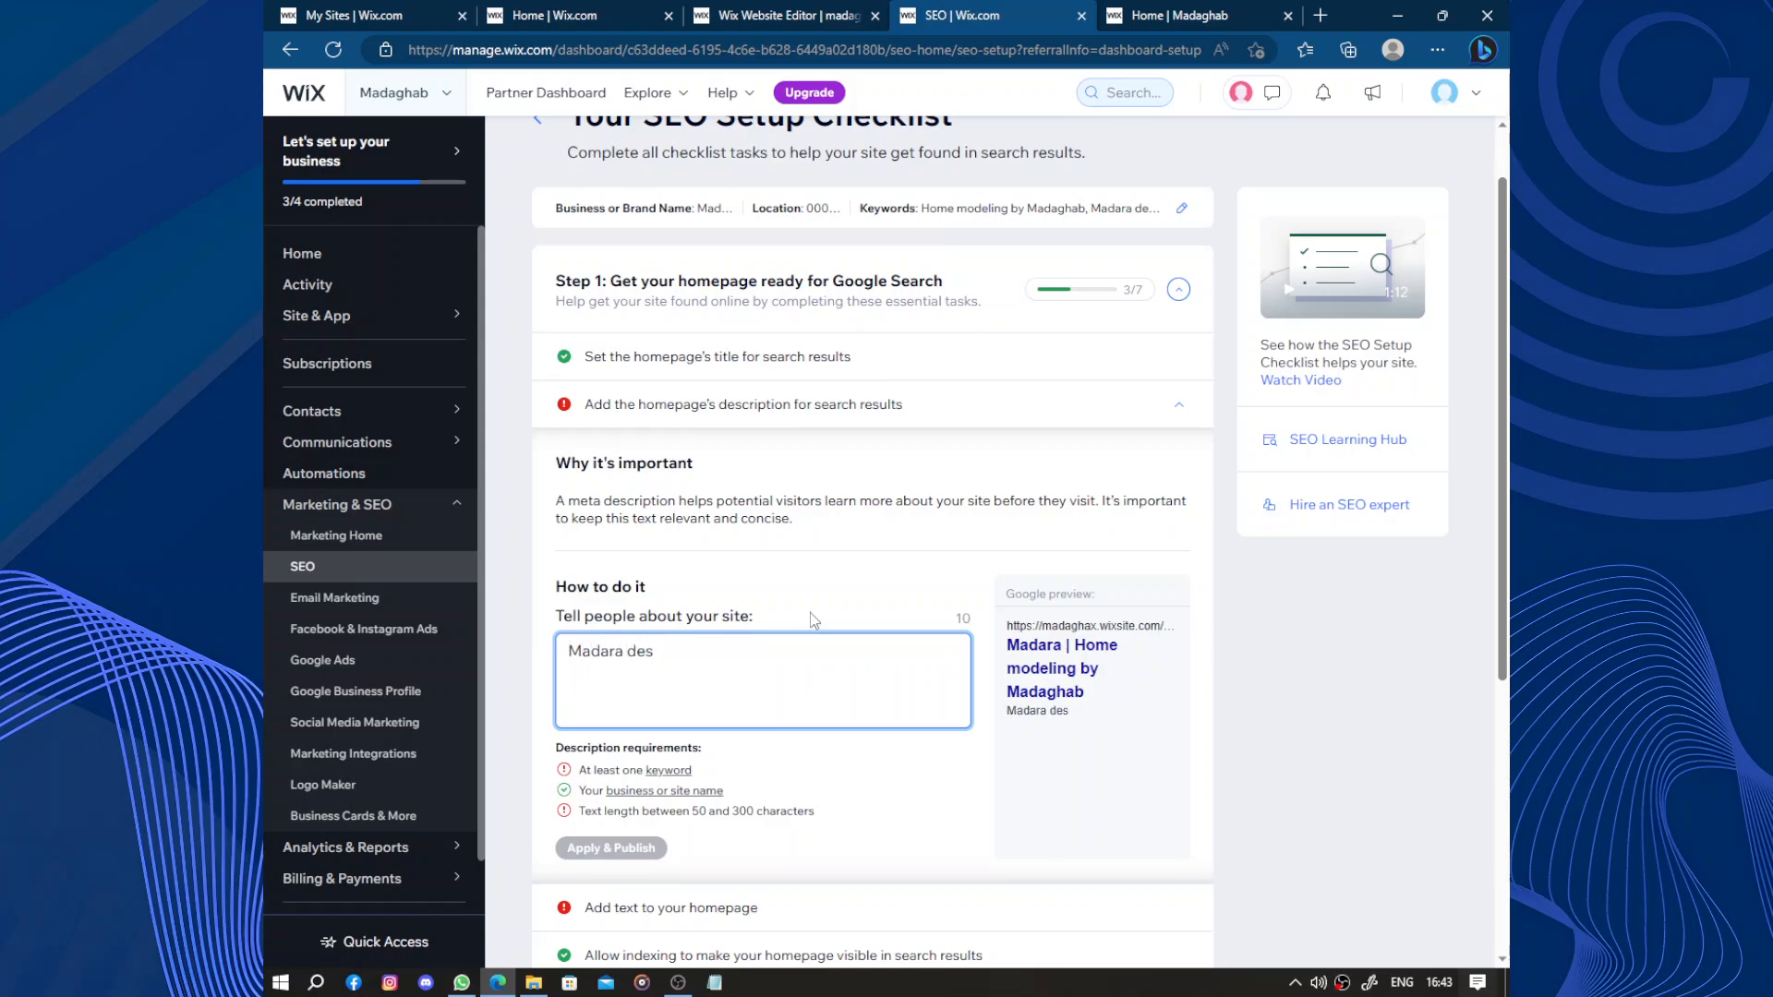
text(ig)
key(BackSpace)
text(n ....................................)
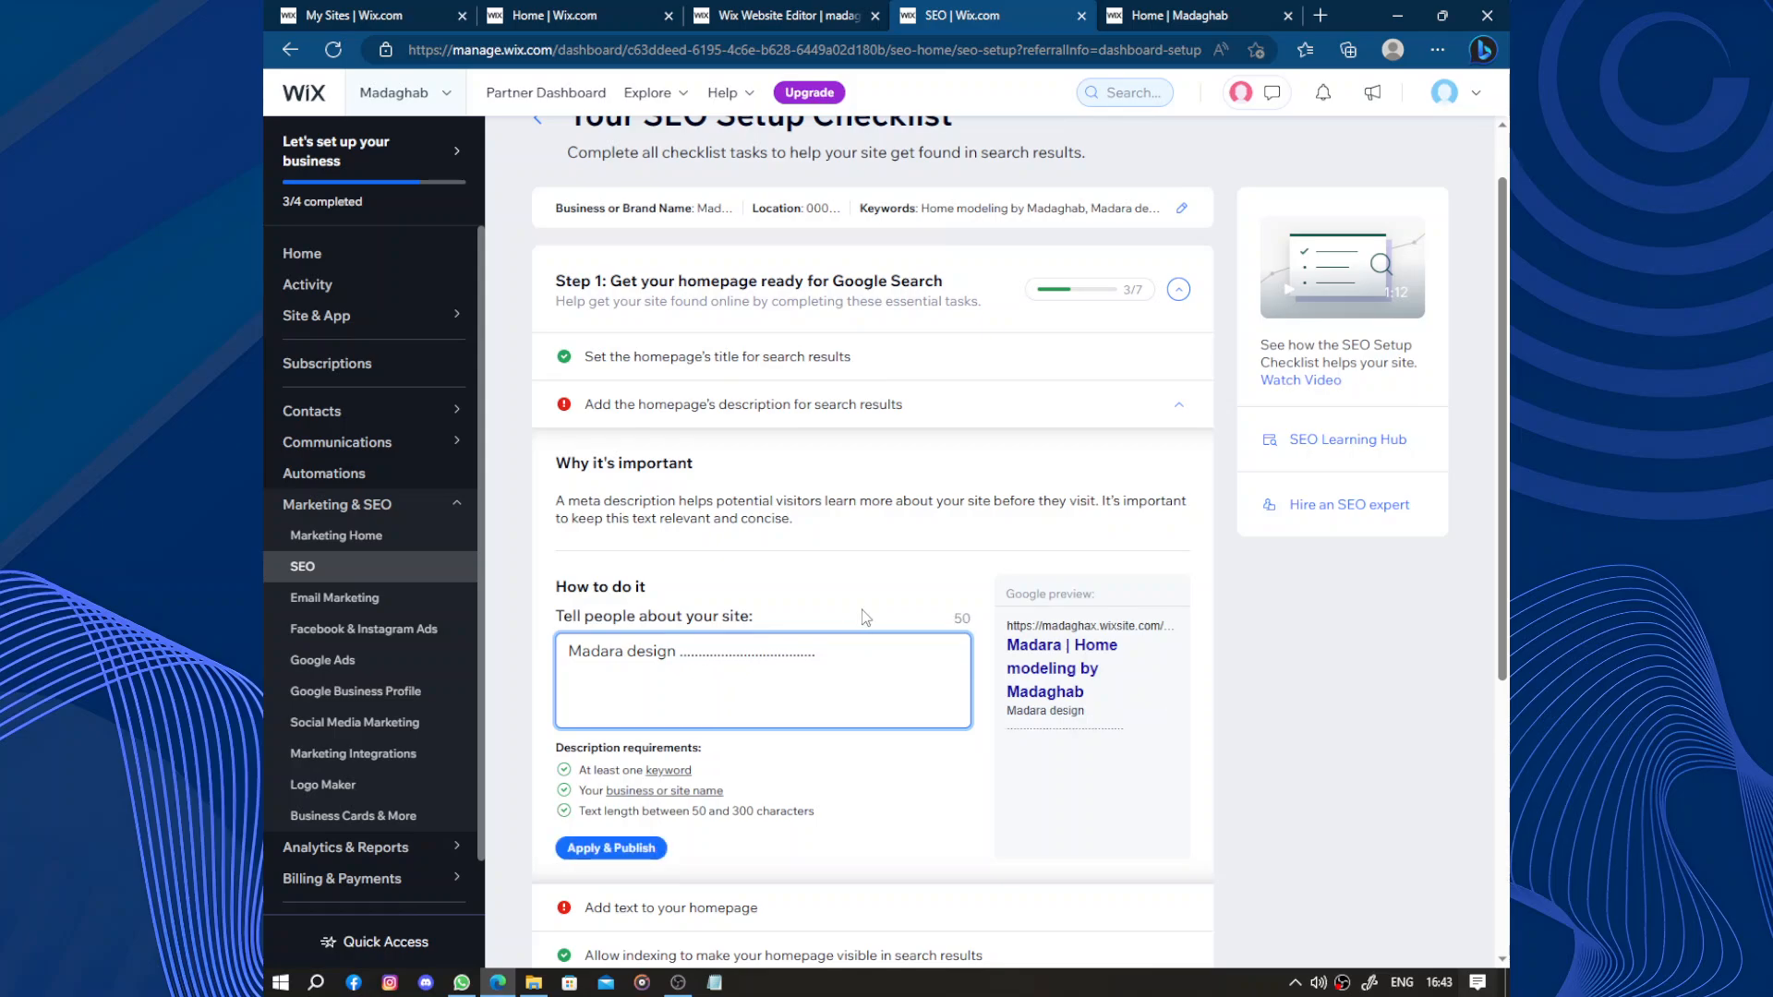
click(617, 847)
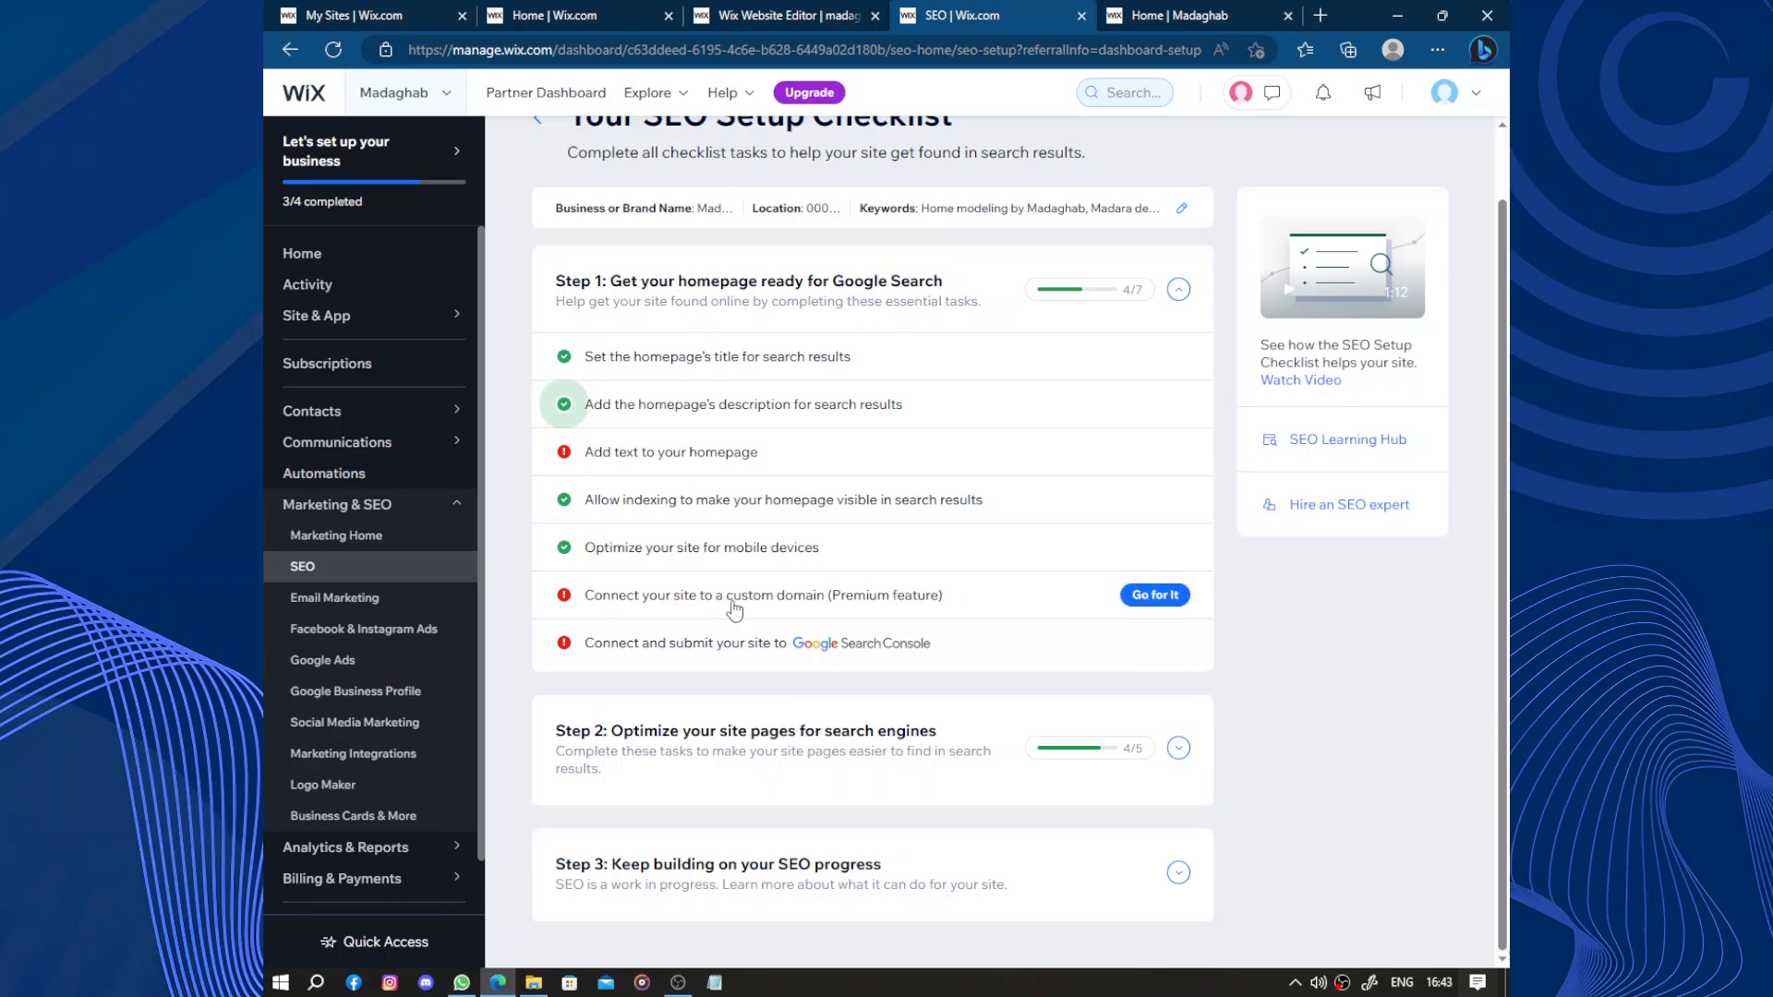
Review the requirements for adding text to the homepage, including the accepted business or site names, and collapse the task
key(ctrl+shift+Tab)
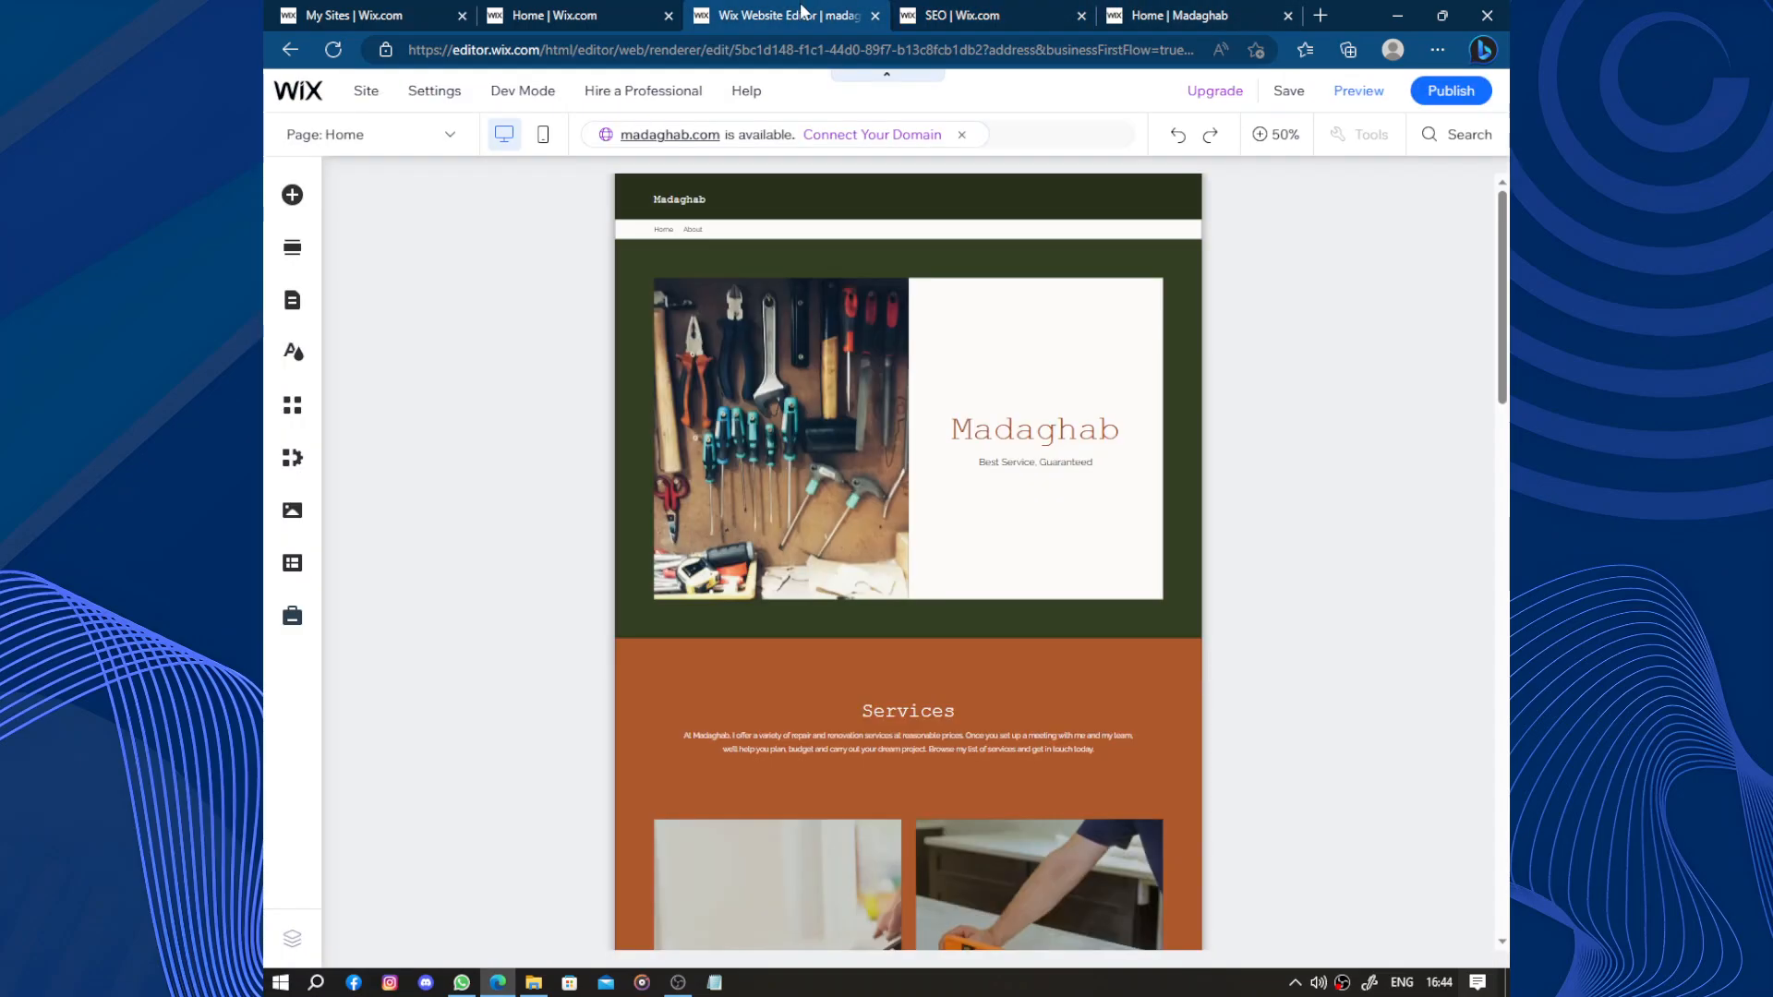
click(961, 9)
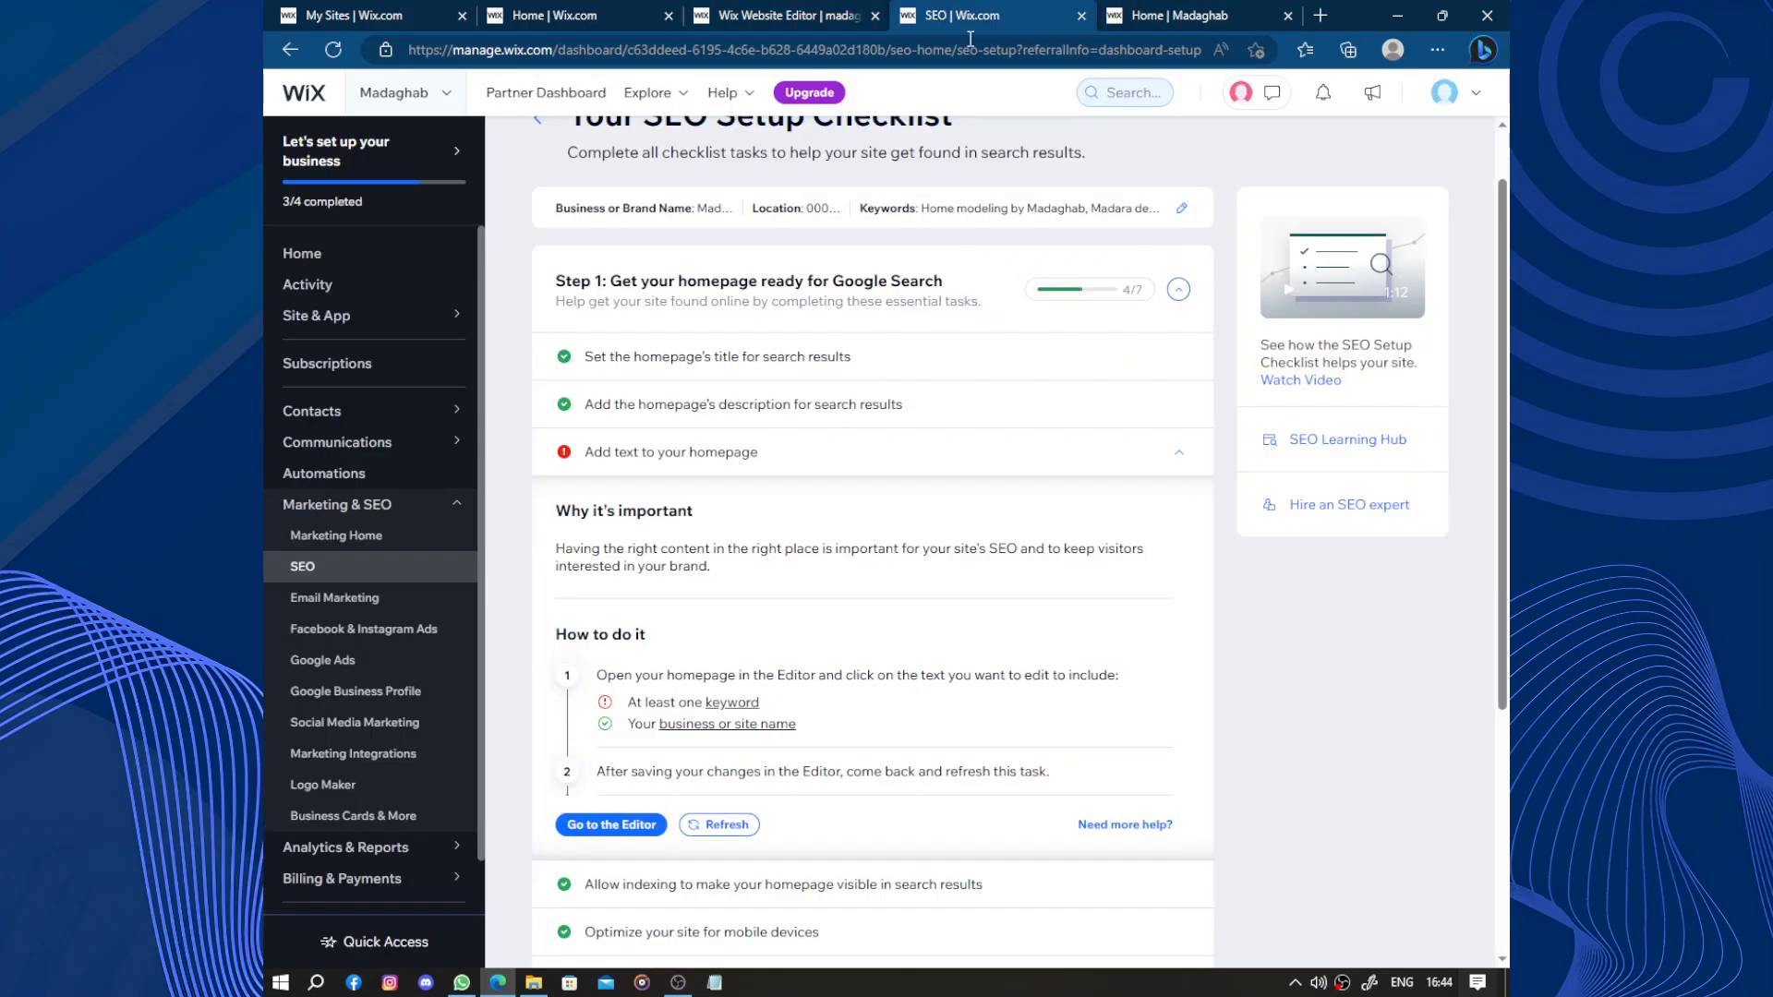
mouse_move(724, 715)
click(1094, 469)
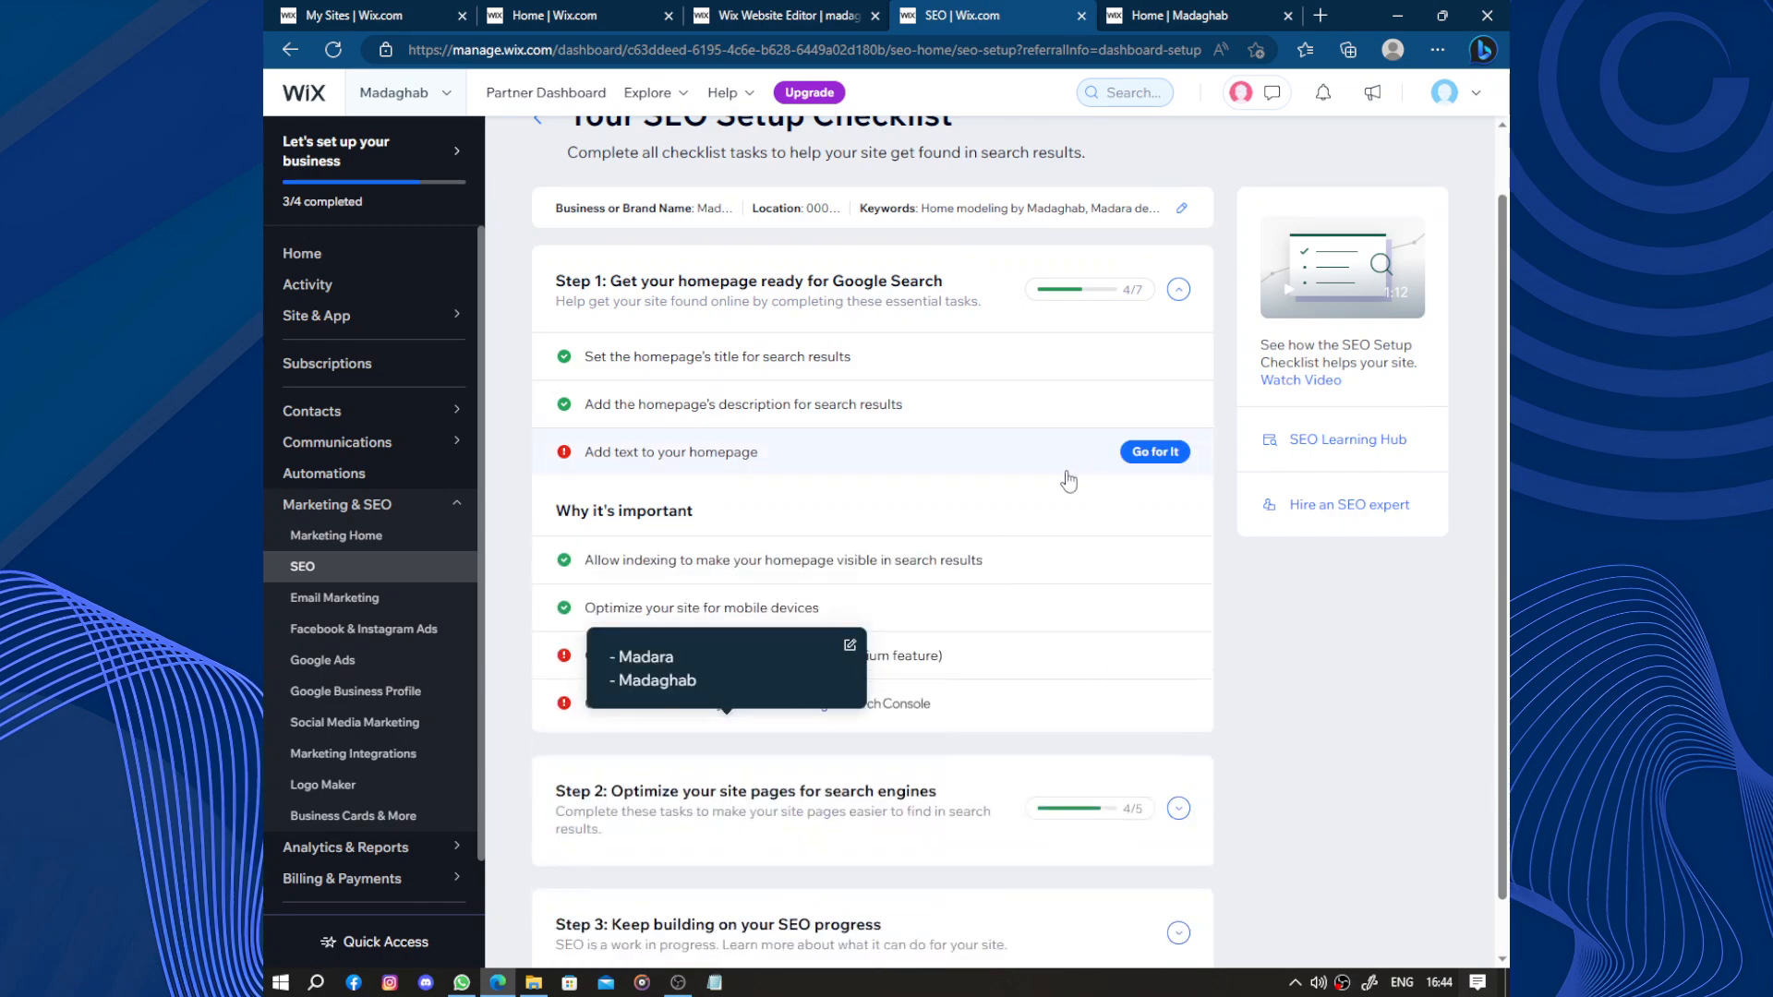
Review the checklist instructions for connecting the site to a custom domain
click(718, 613)
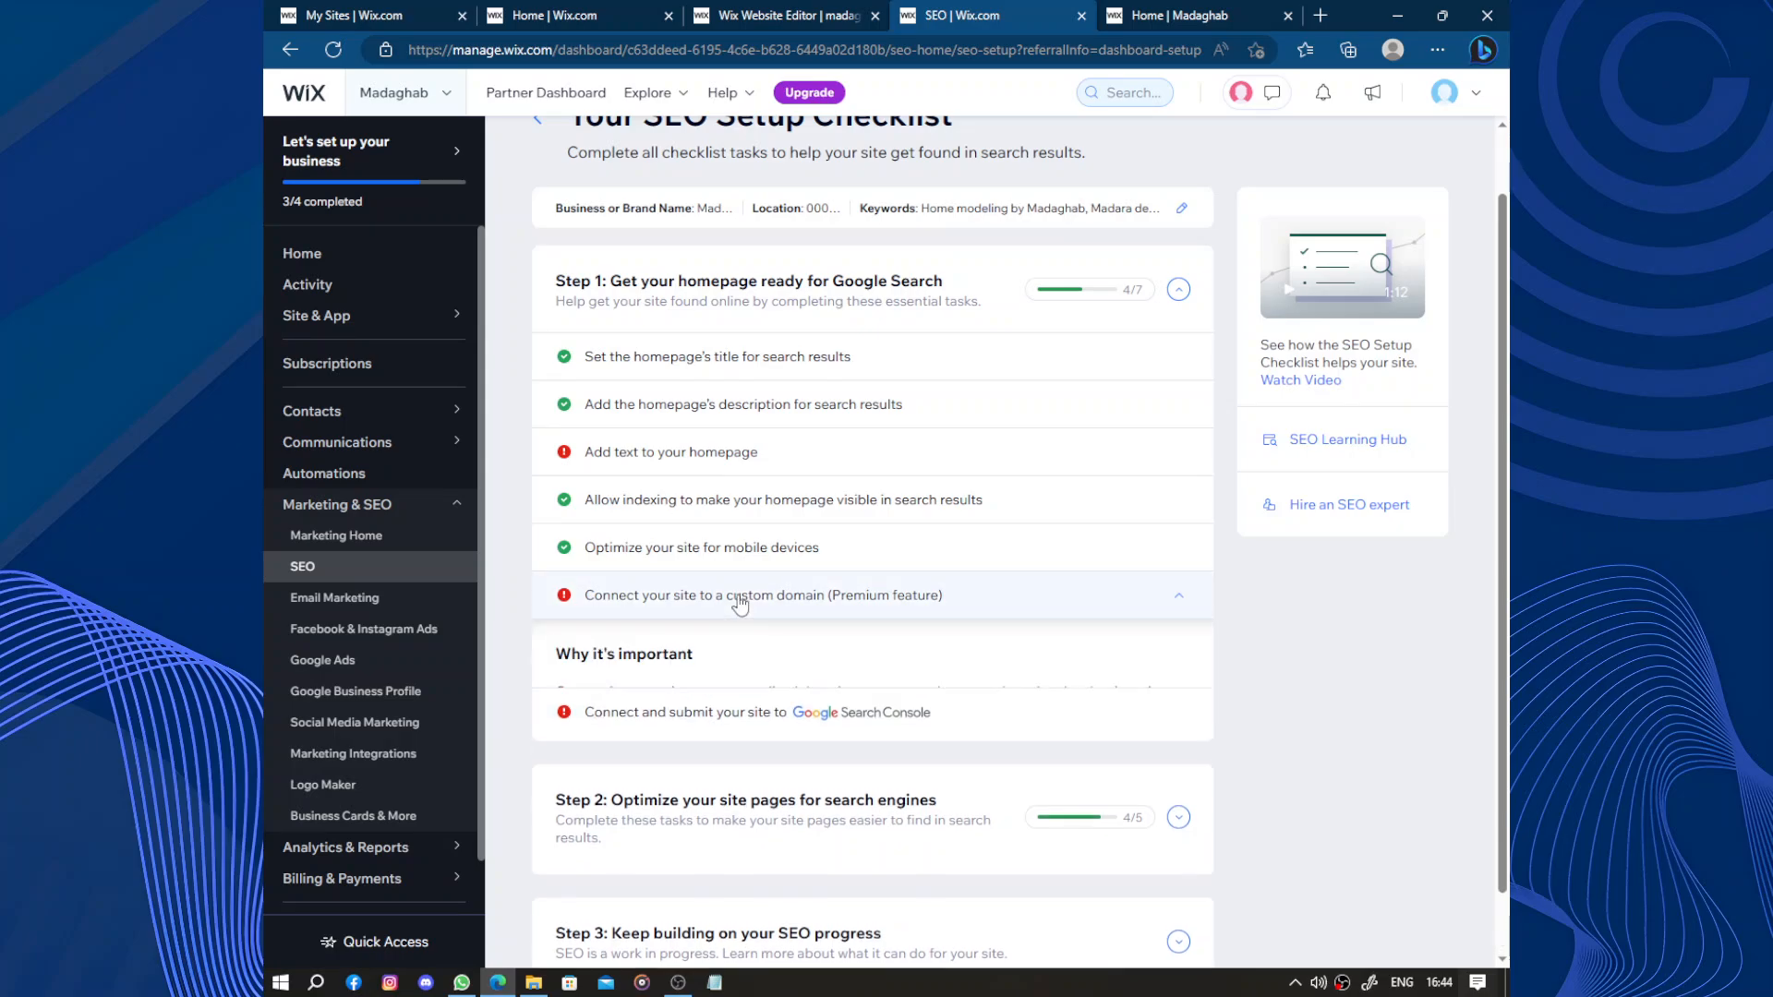
scroll(794, 672, down, 1)
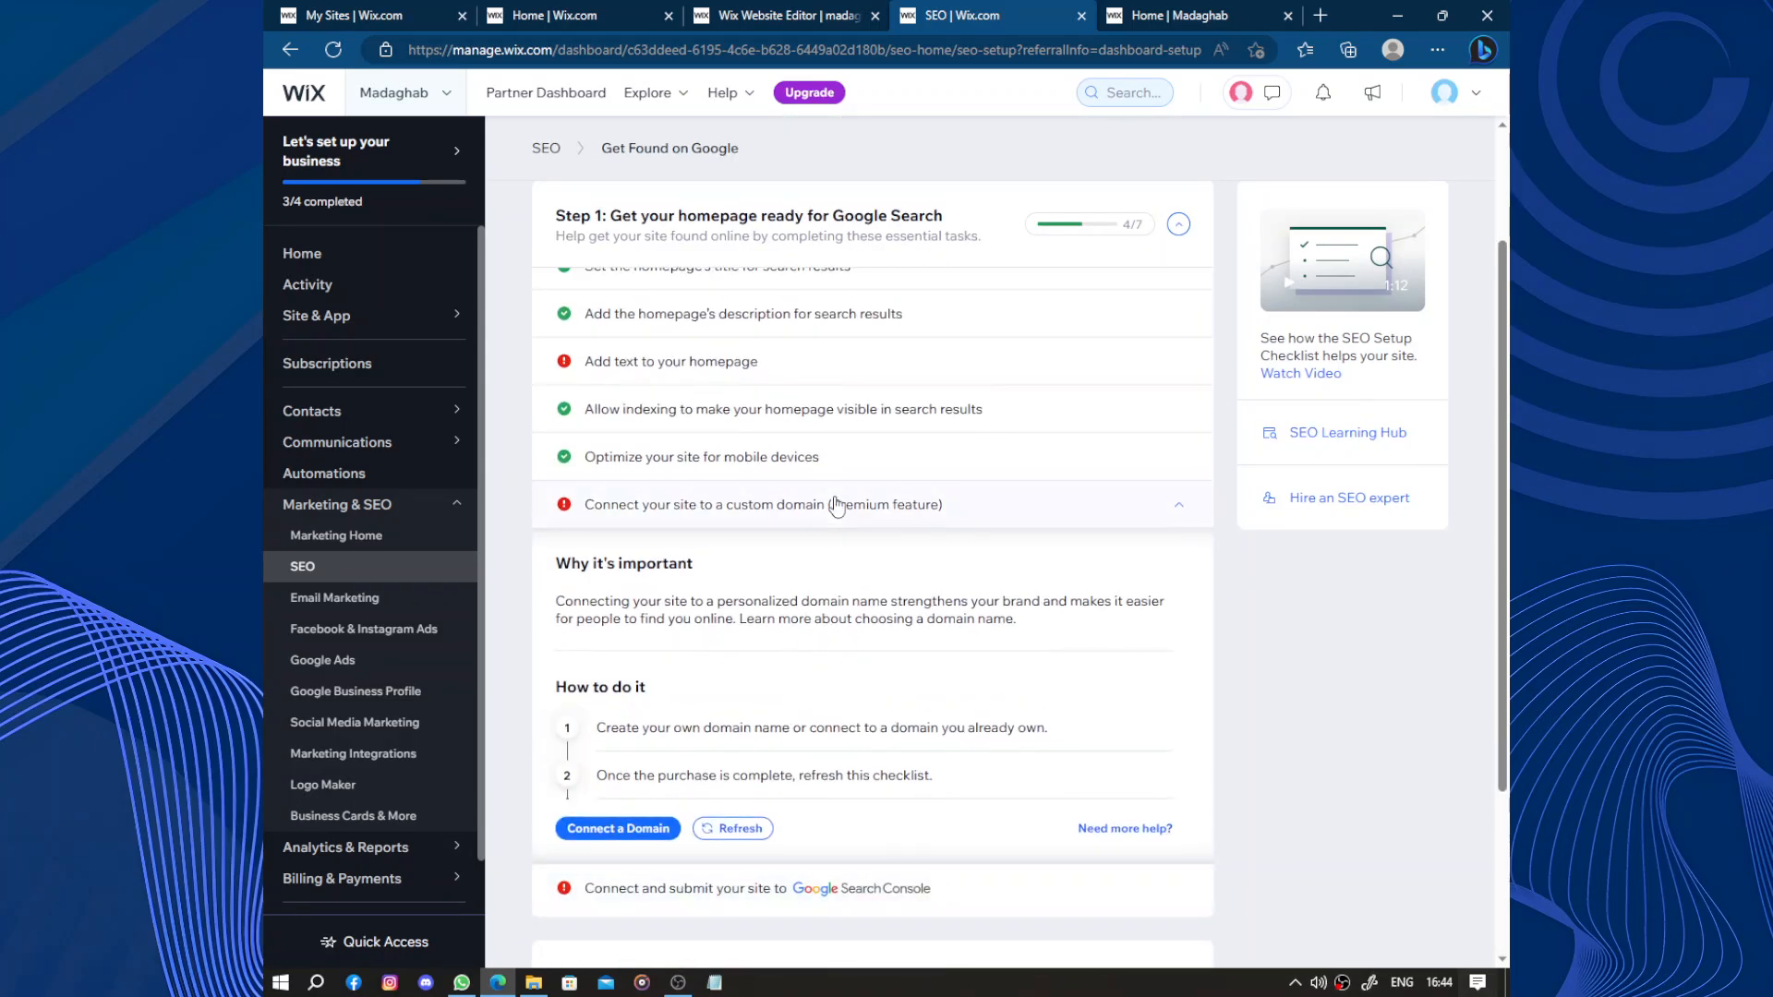
scroll(836, 554, up, 2)
scroll(804, 574, down, 3)
scroll(858, 540, up, 3)
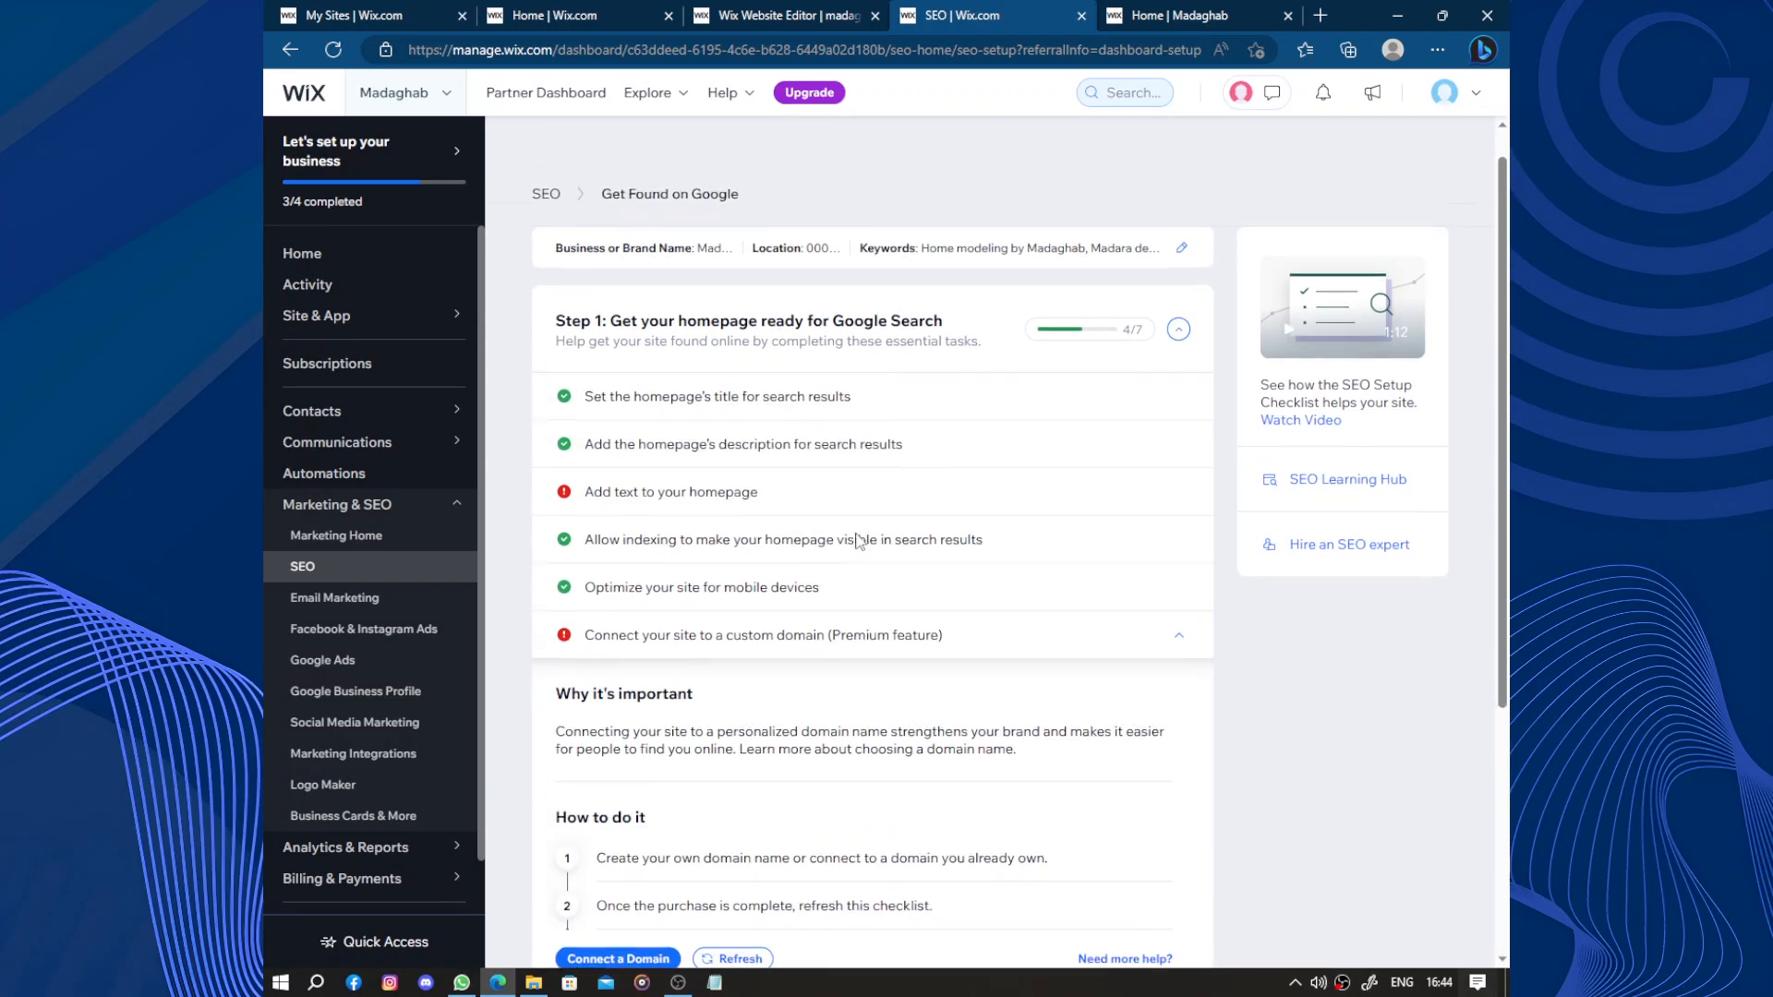
Review the Step 1 task for connecting and submitting the site to Google Search Console
click(766, 359)
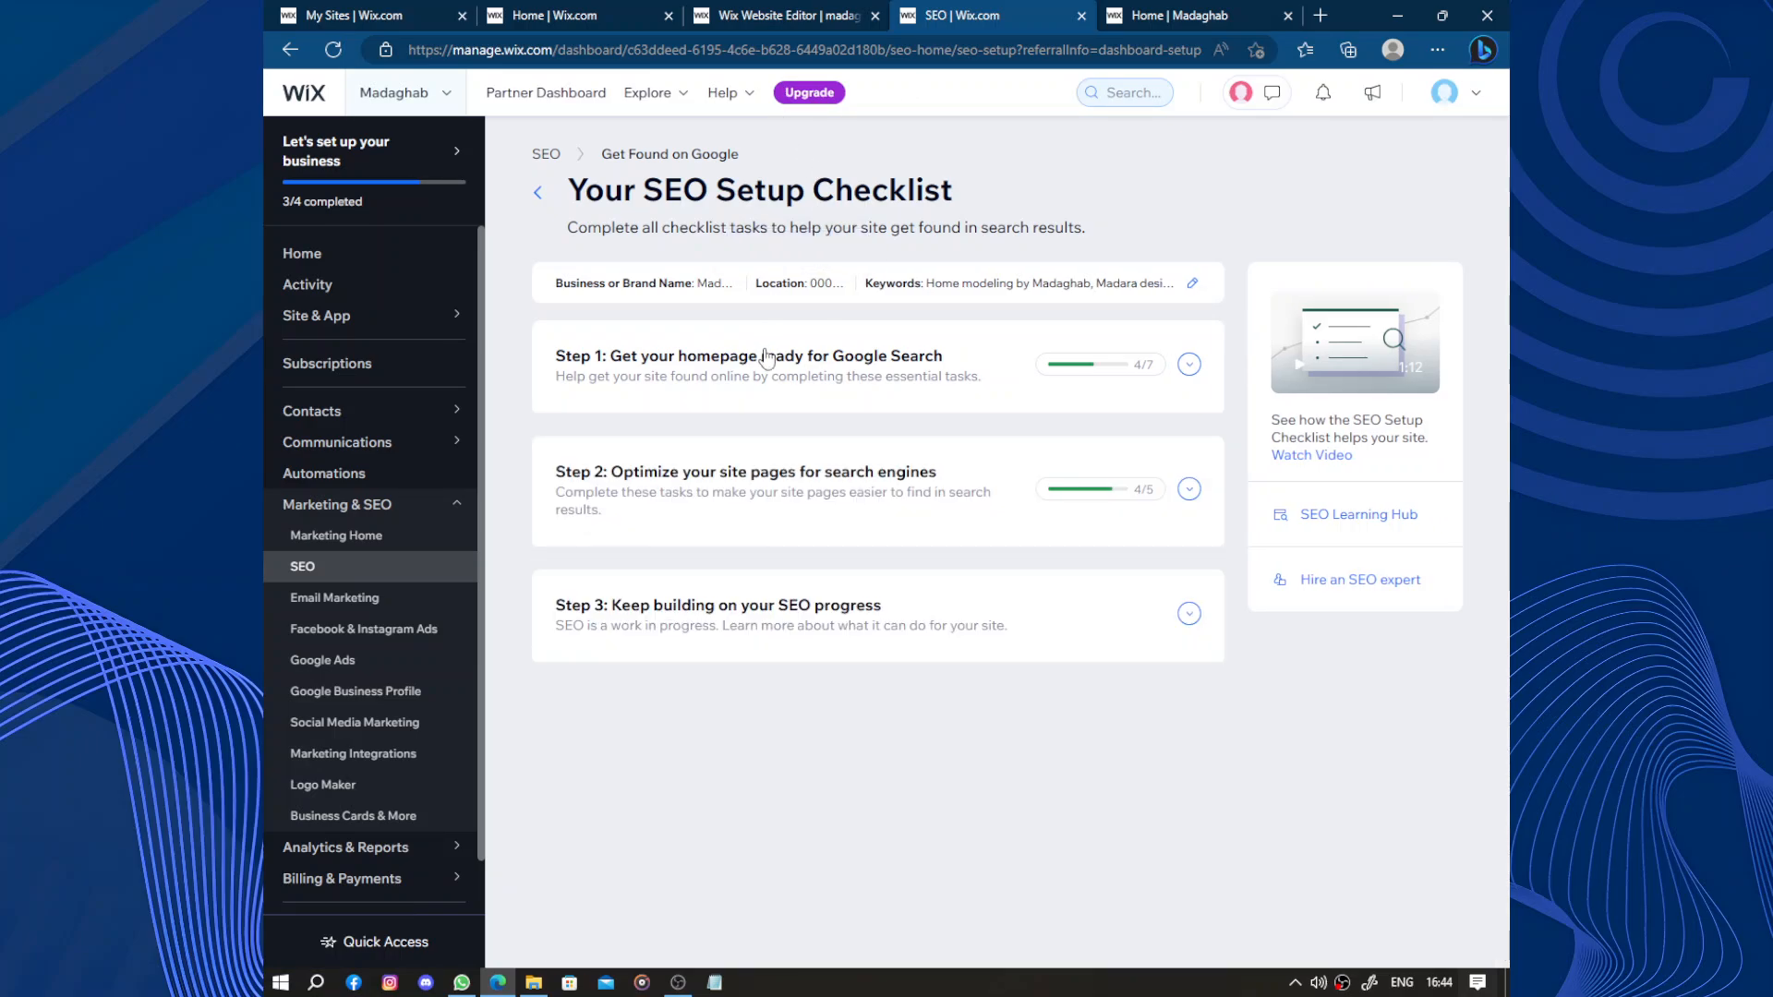
click(815, 383)
scroll(811, 397, down, 1)
scroll(811, 398, up, 1)
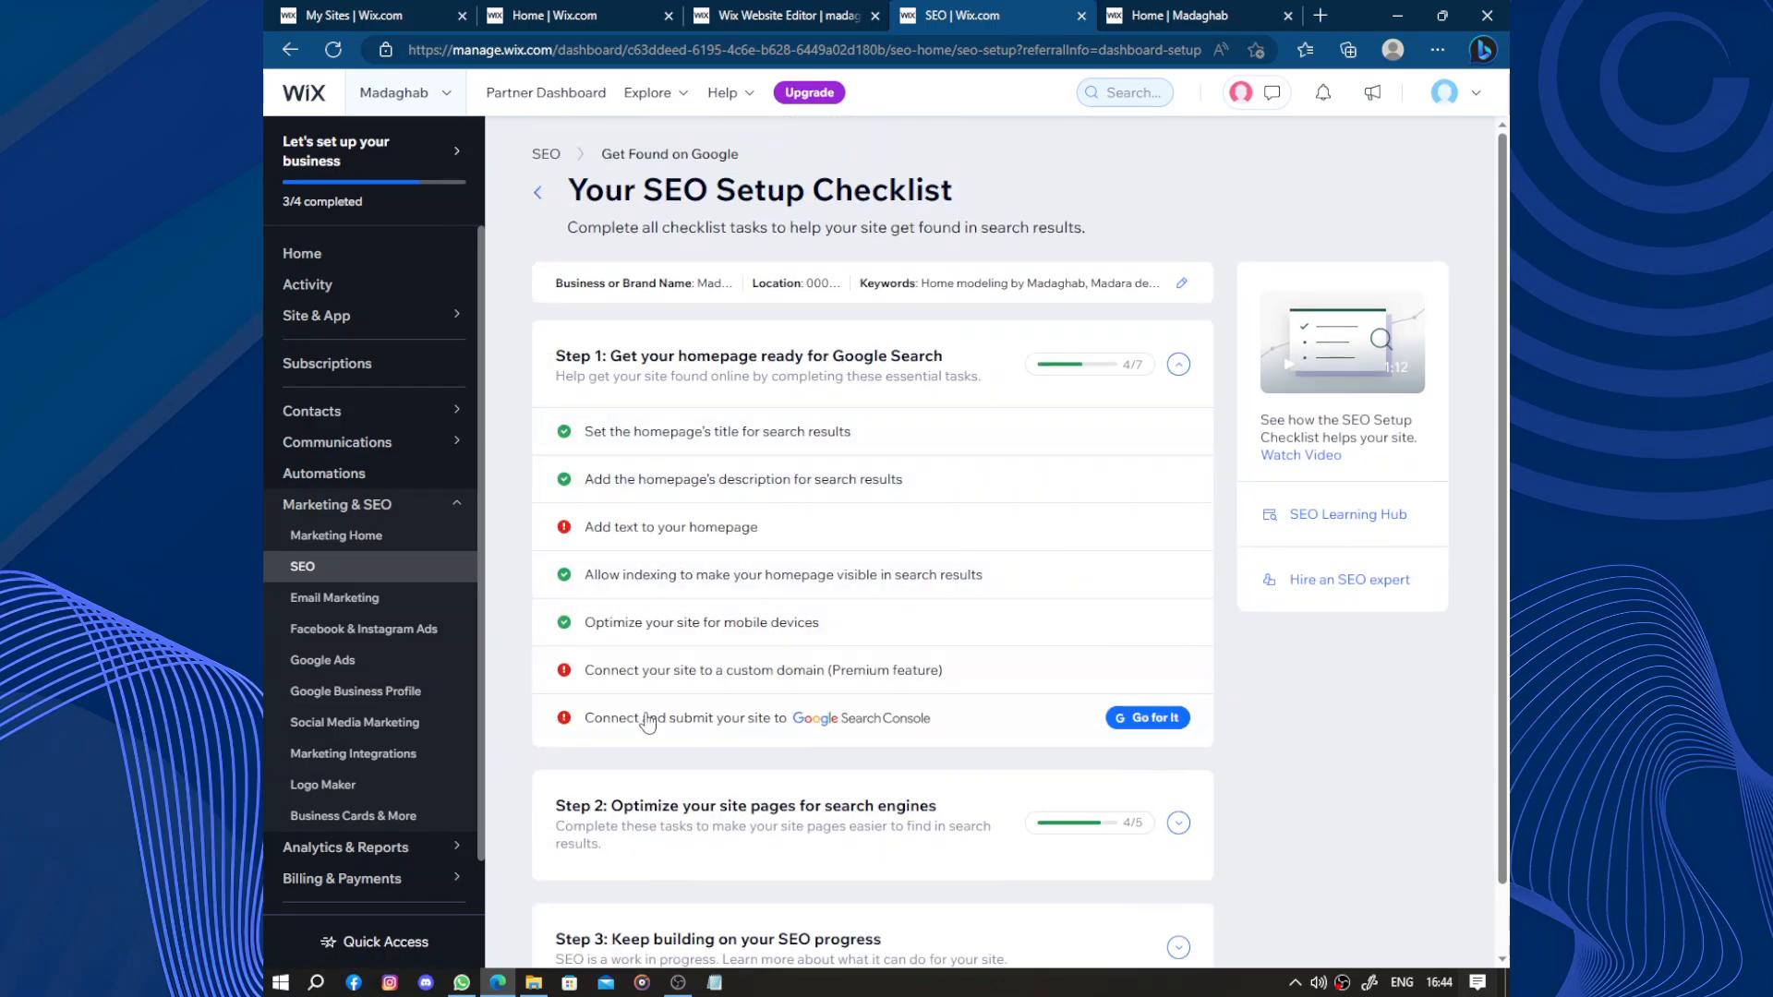
click(646, 718)
scroll(664, 719, down, 4)
click(651, 633)
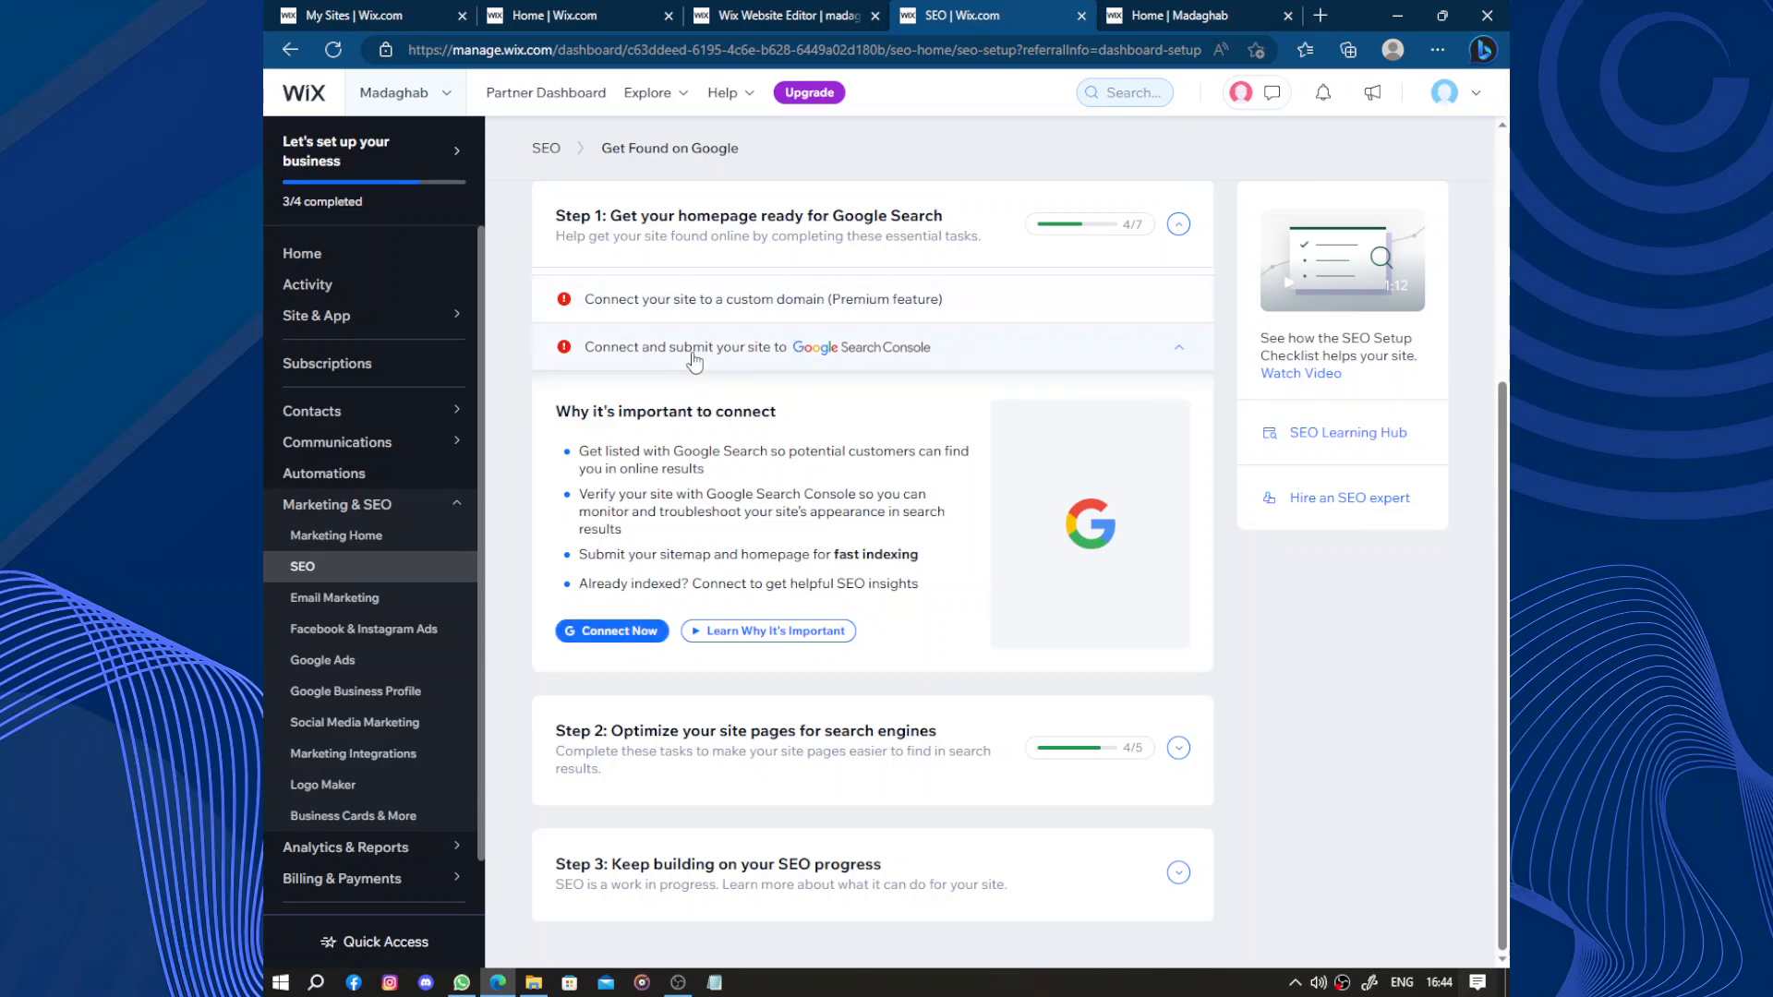
Look over the Step 2 and Step 3 tasks of the SEO checklist and return to the dashboard home
click(866, 763)
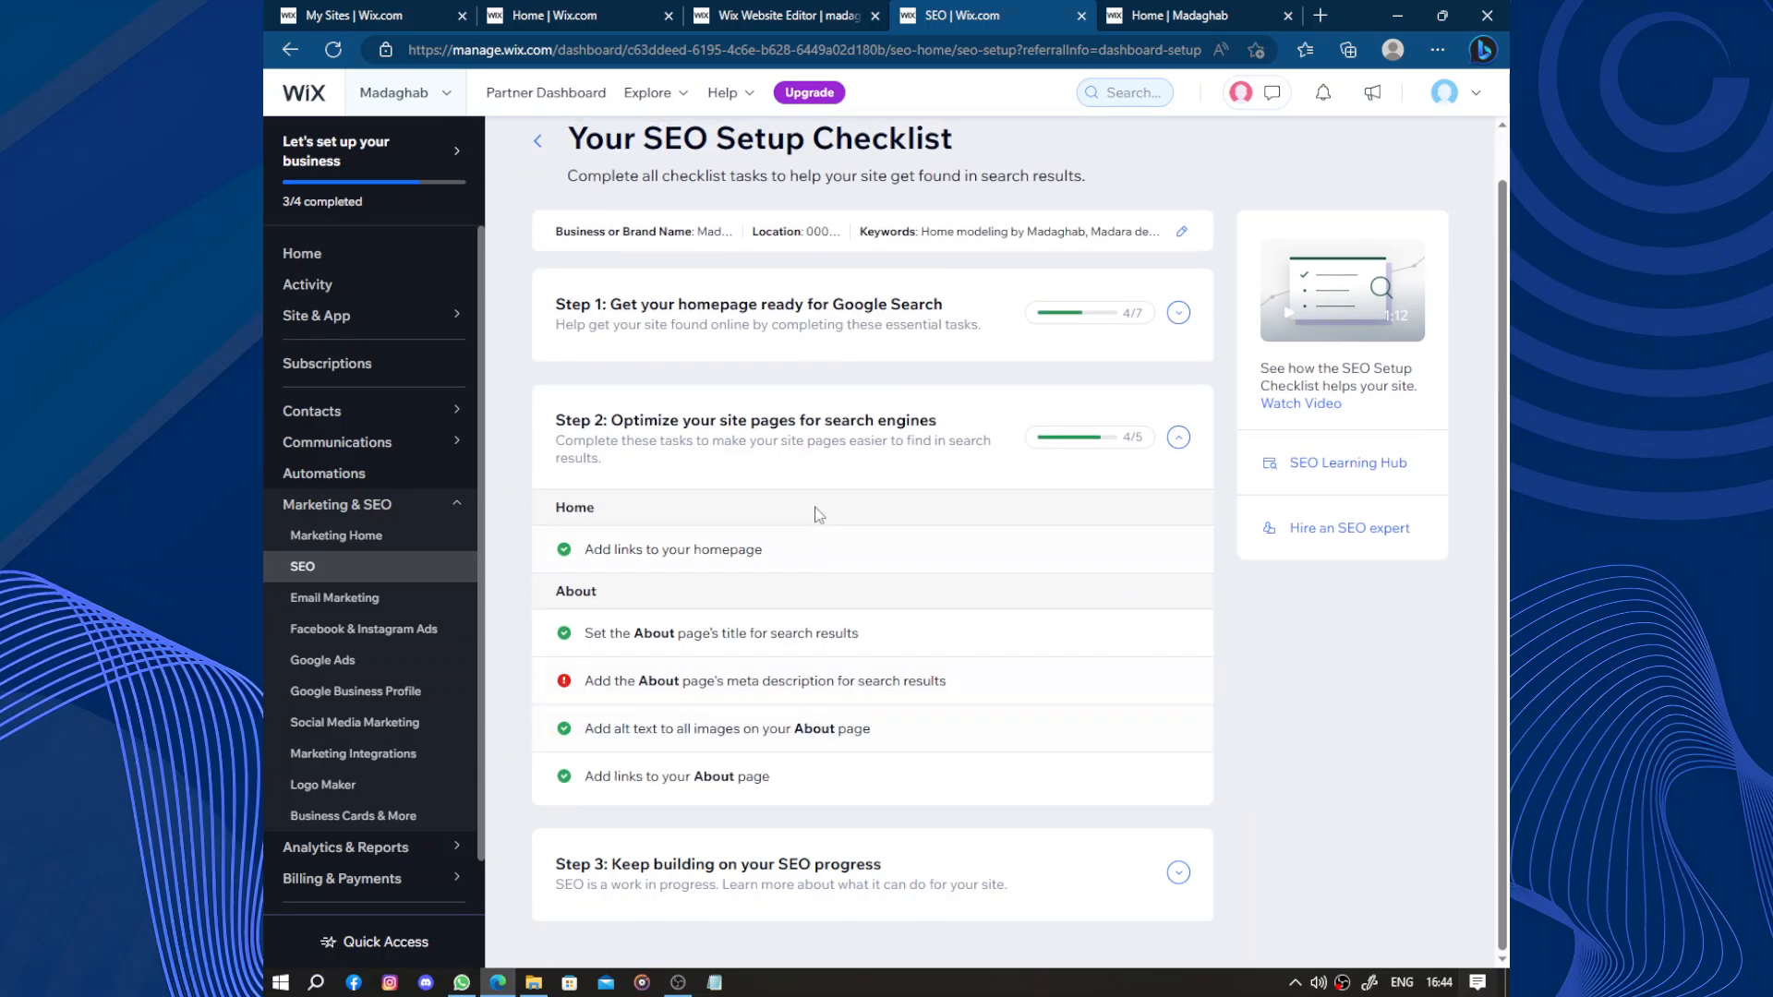
mouse_move(811, 702)
click(736, 884)
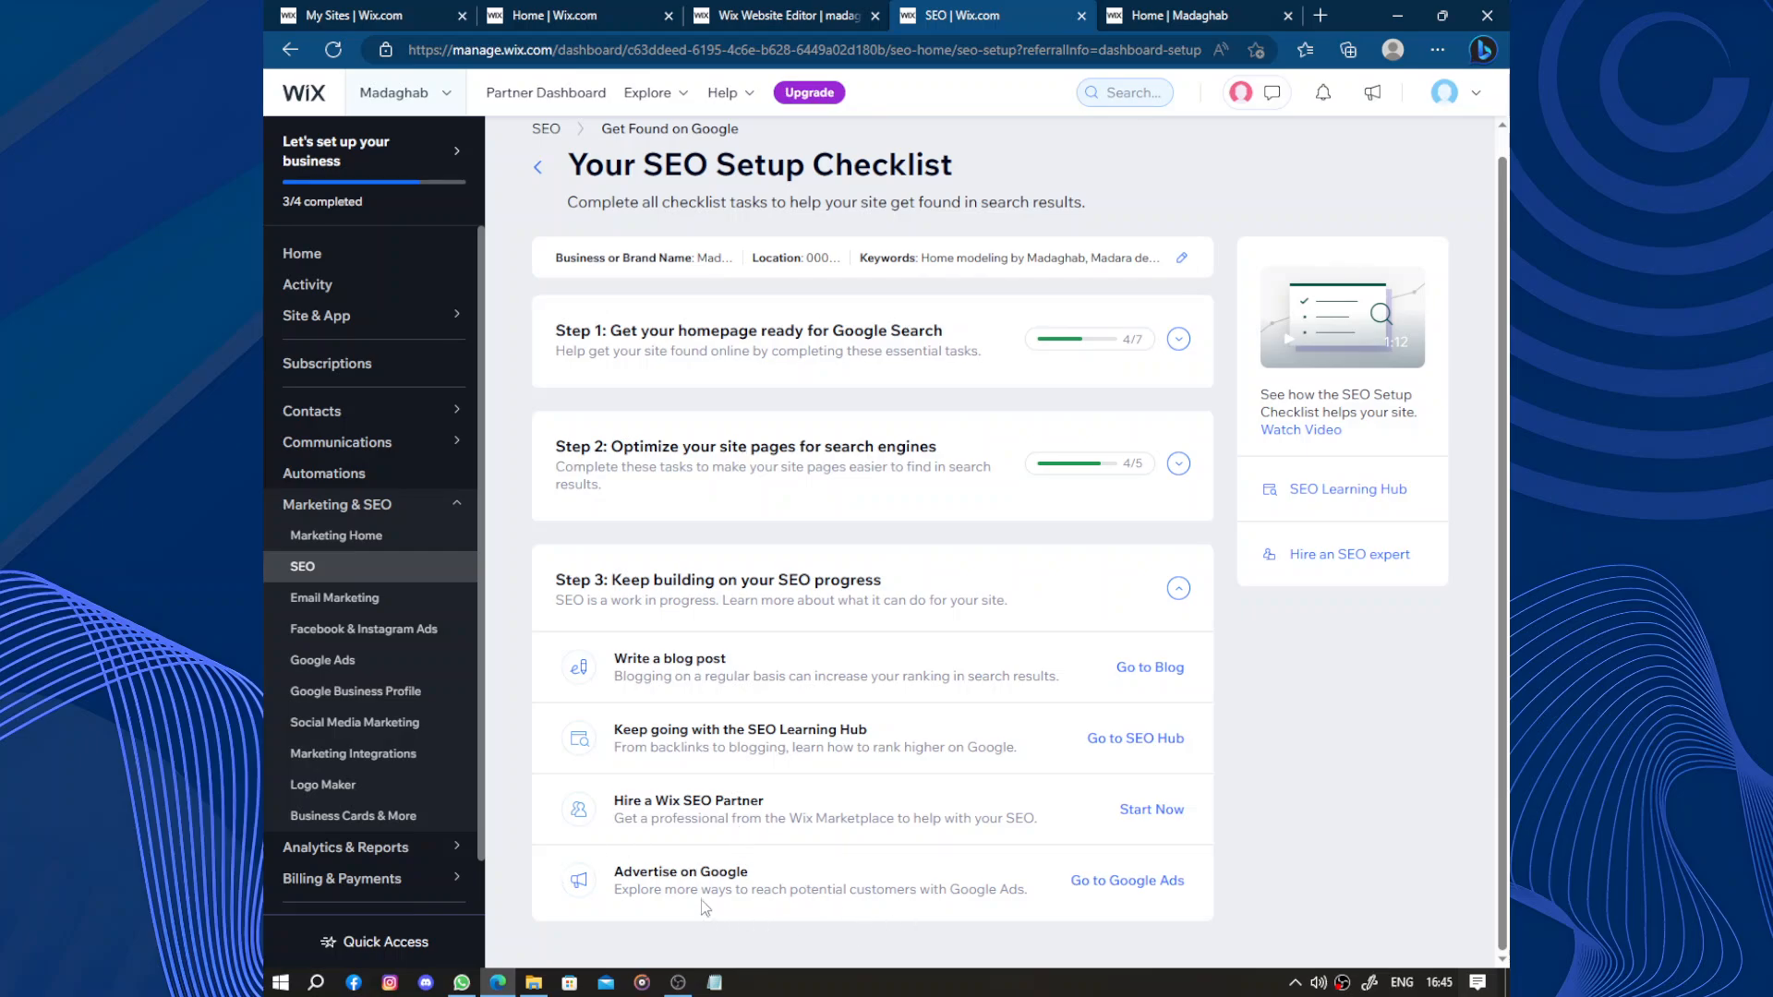
click(380, 259)
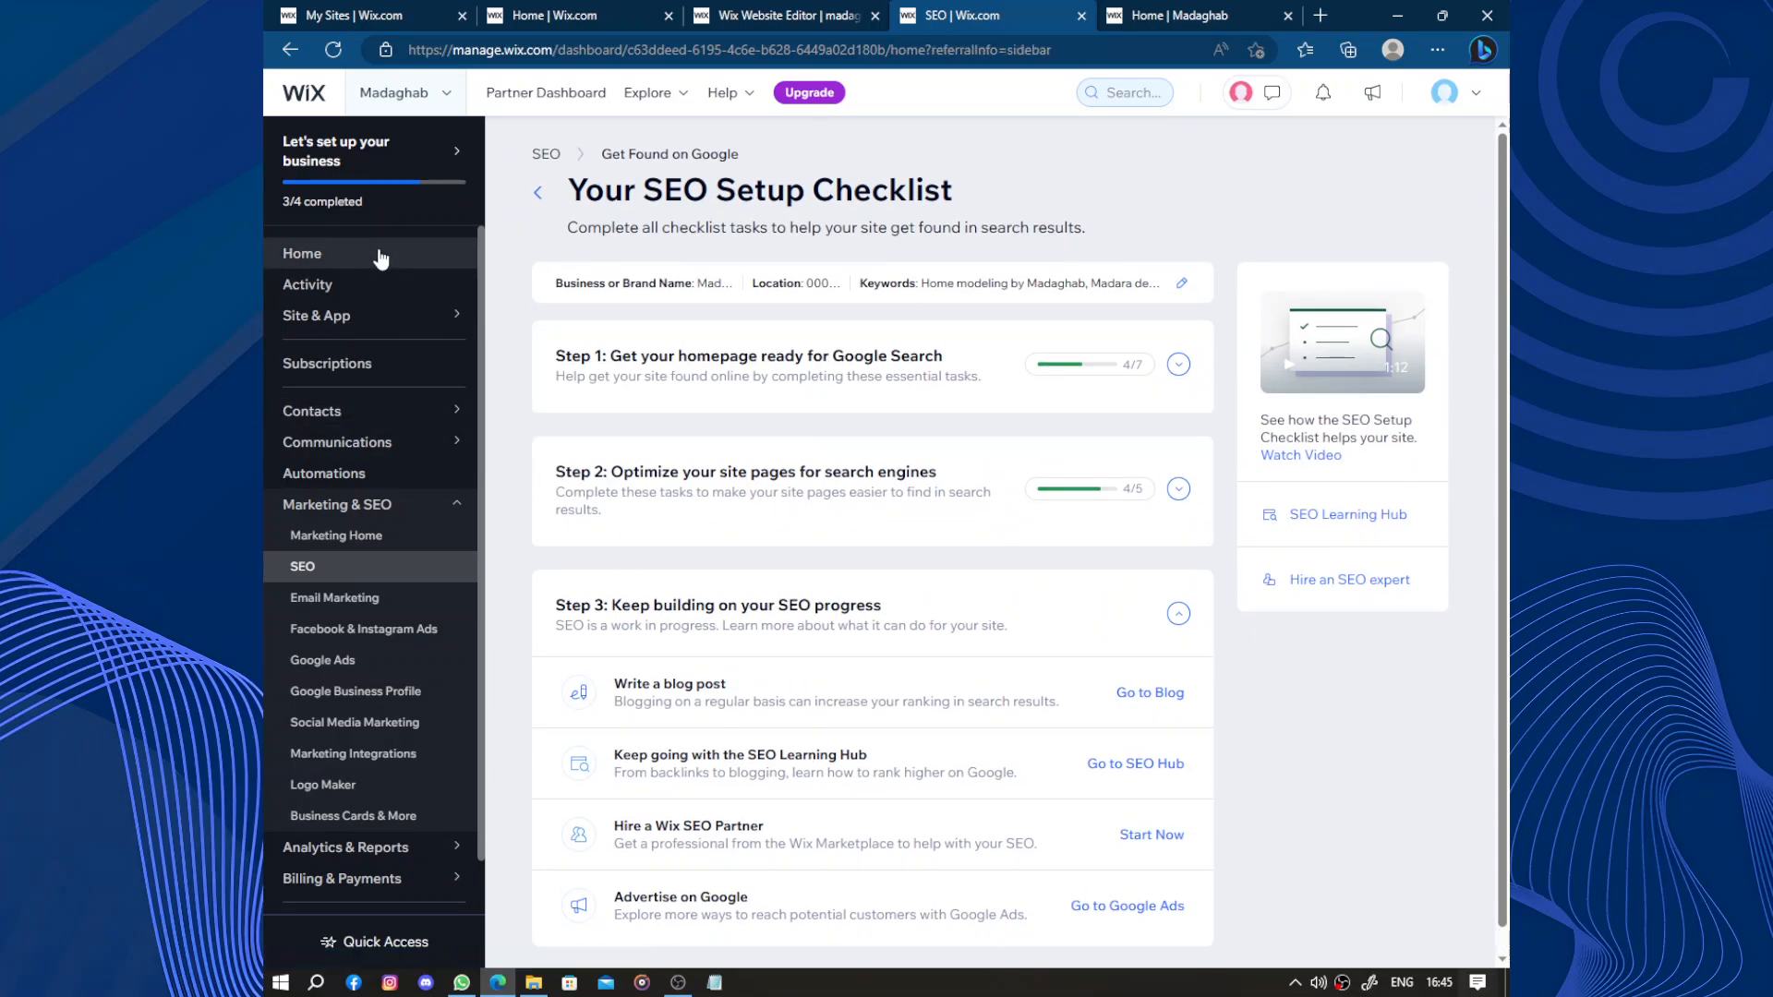